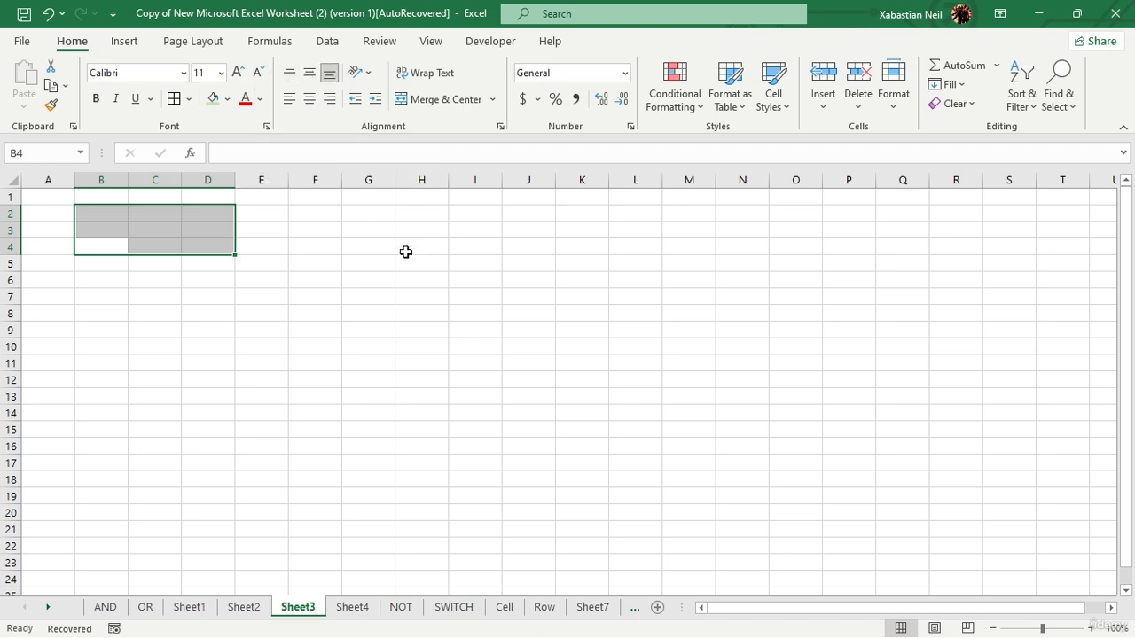
Step: Switch Sheet3 to Page Layout view
left_click_drag(405, 252, 370, 232)
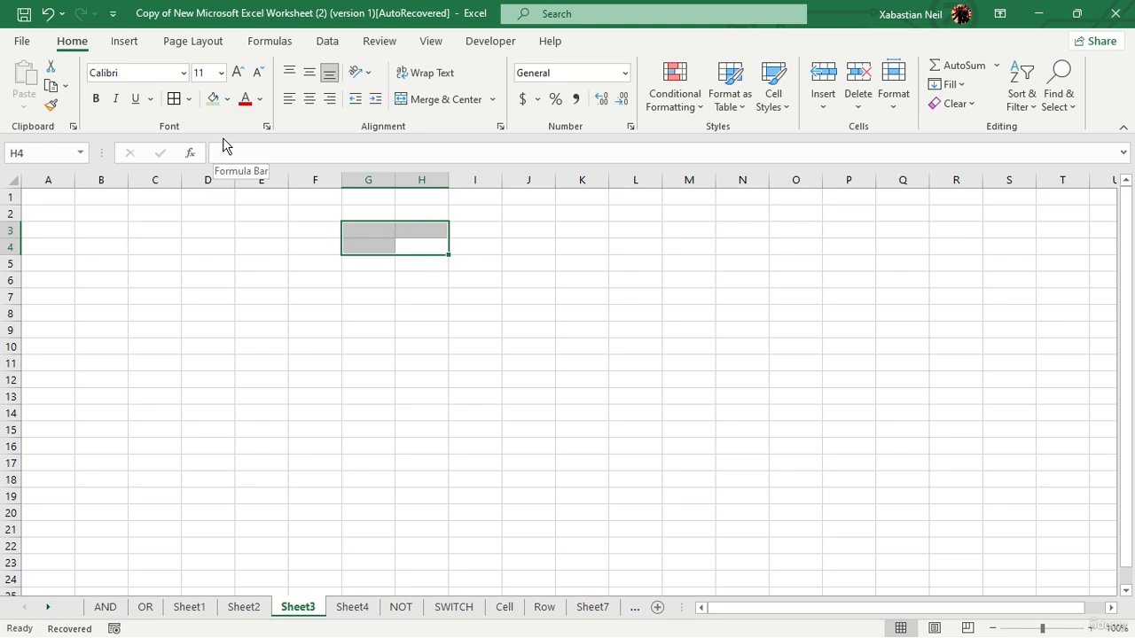
left_click(430, 45)
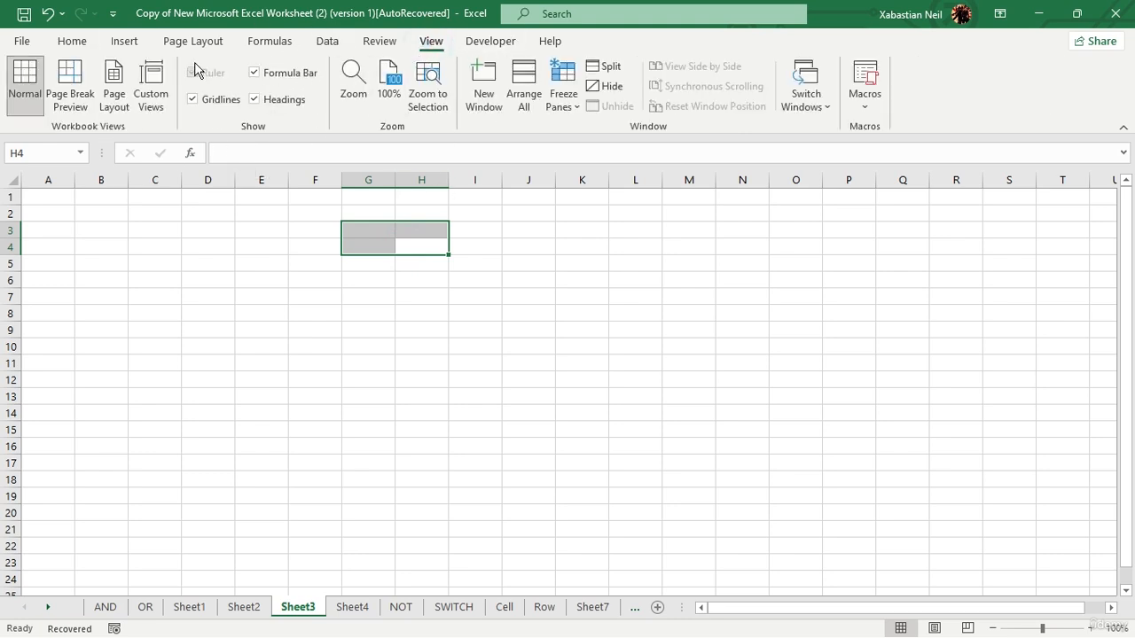
left_click(114, 74)
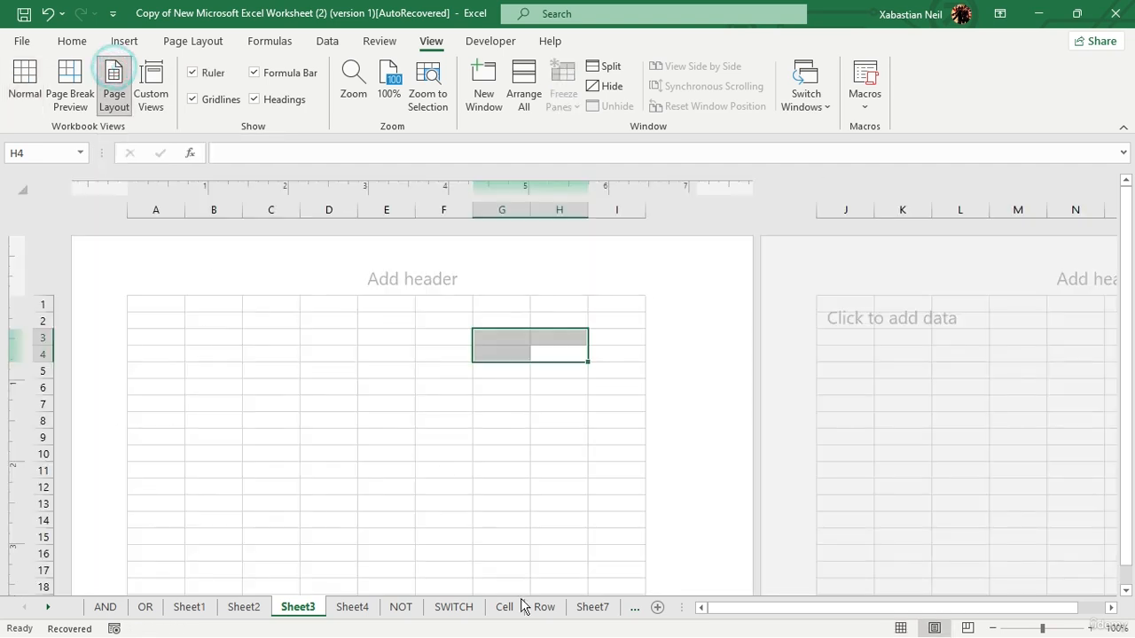
scroll(300, 377, "down", 2)
scroll(300, 377, "up", 3)
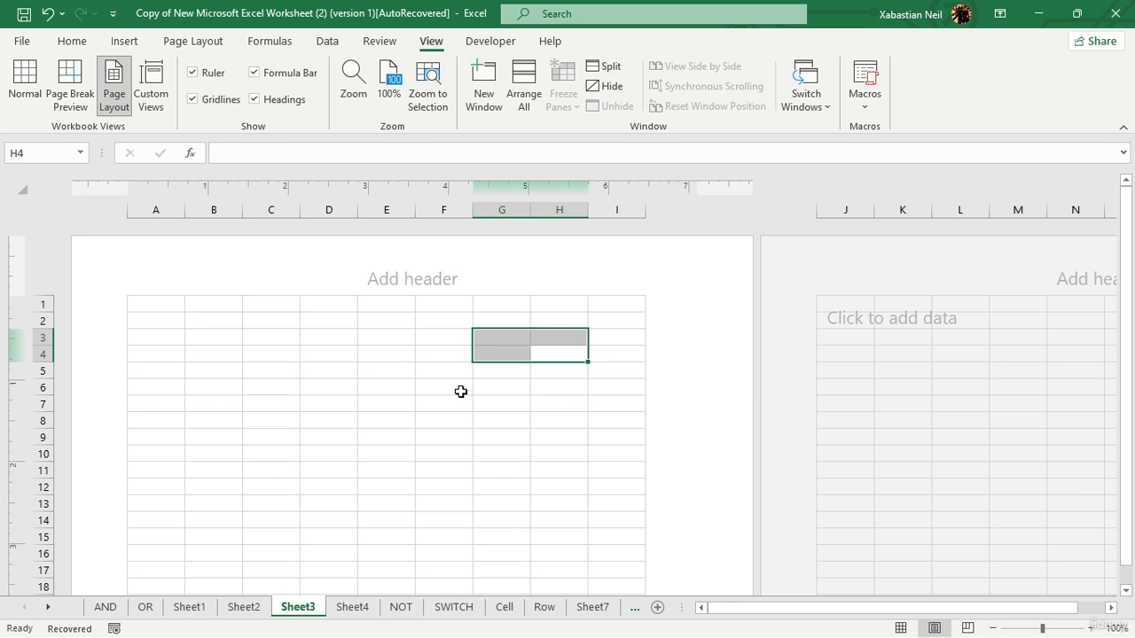
left_click(216, 211, "ctrl")
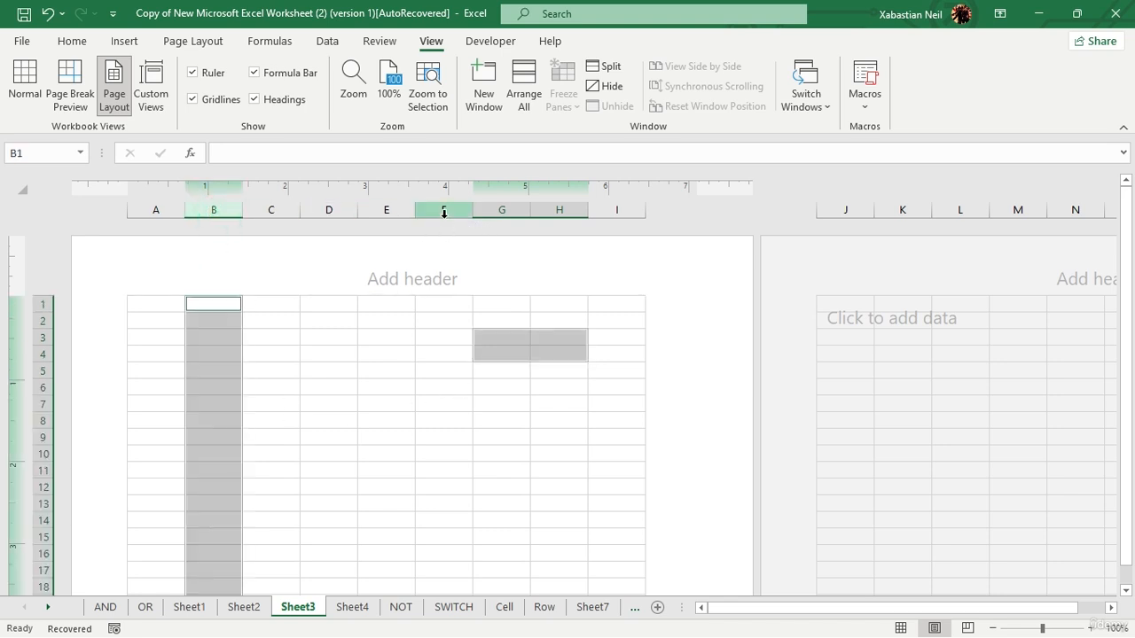
left_click(444, 213, "ctrl")
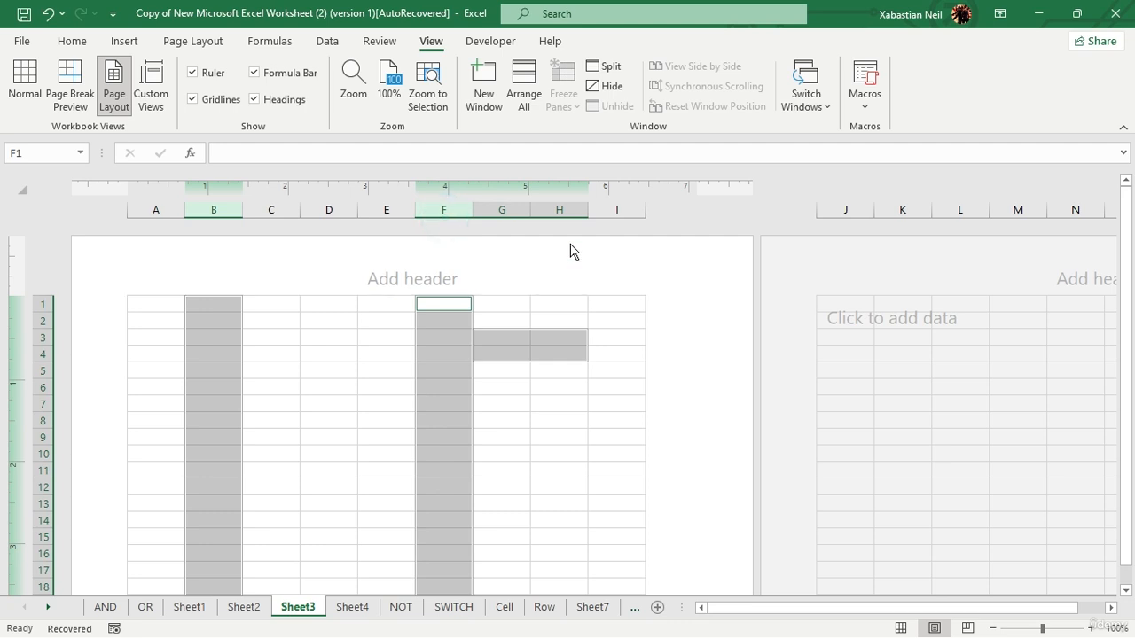
left_click(493, 510)
left_click(213, 209, "ctrl")
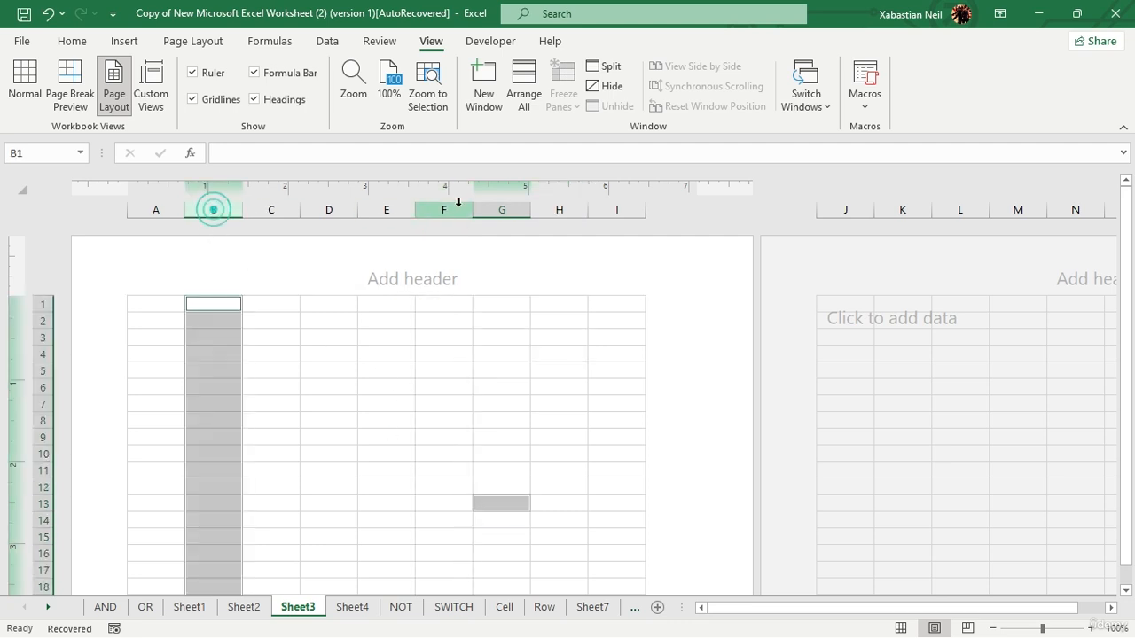
left_click(448, 210, "ctrl")
left_click(546, 338)
left_click(450, 306)
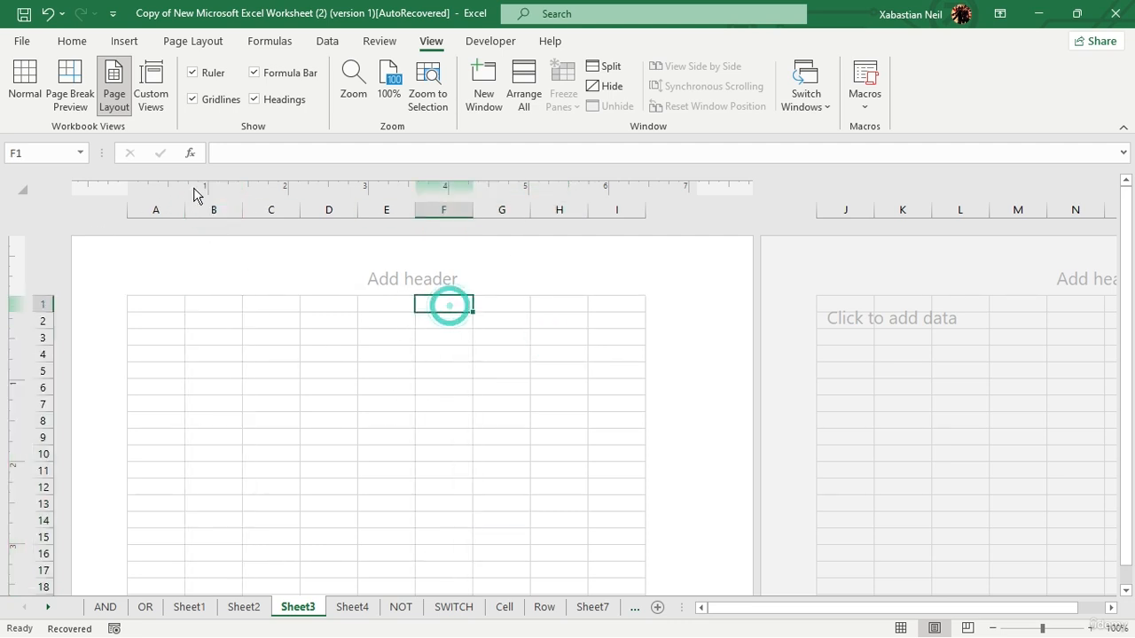
Step: Narrow columns B and F together by giving them the same smaller column width
left_click(219, 207, "ctrl")
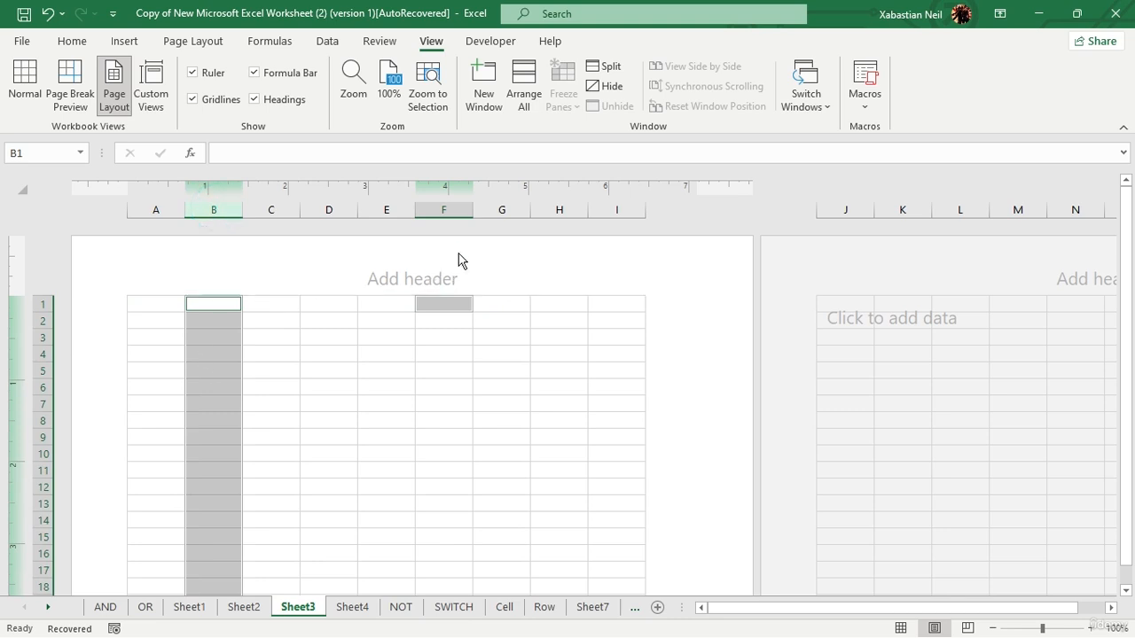
left_click(451, 213, "ctrl")
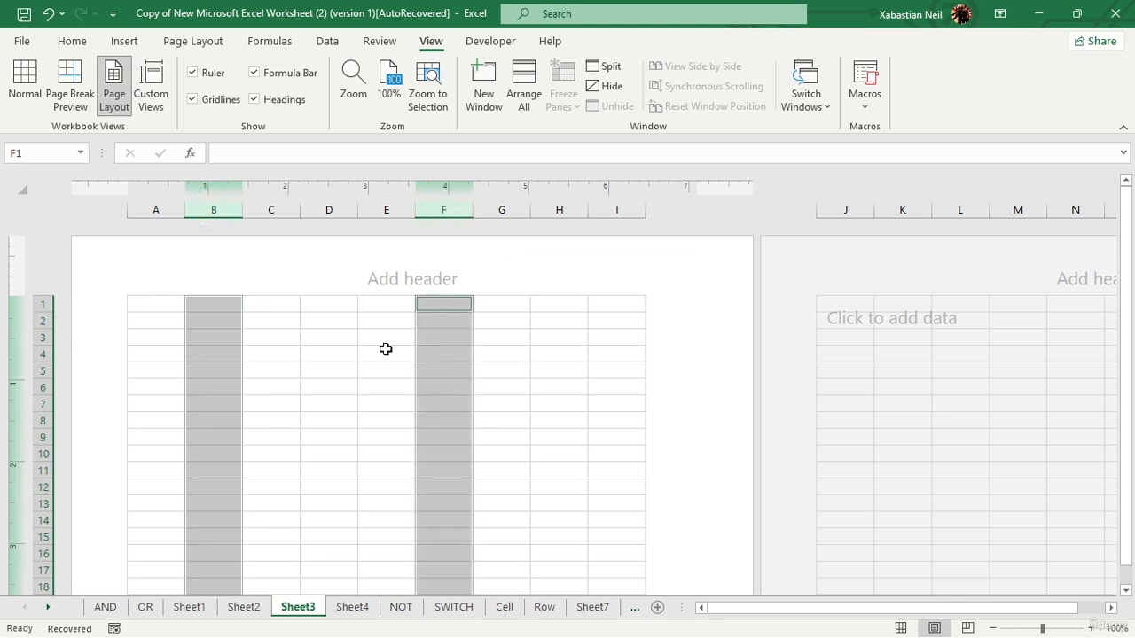
right_click(448, 214)
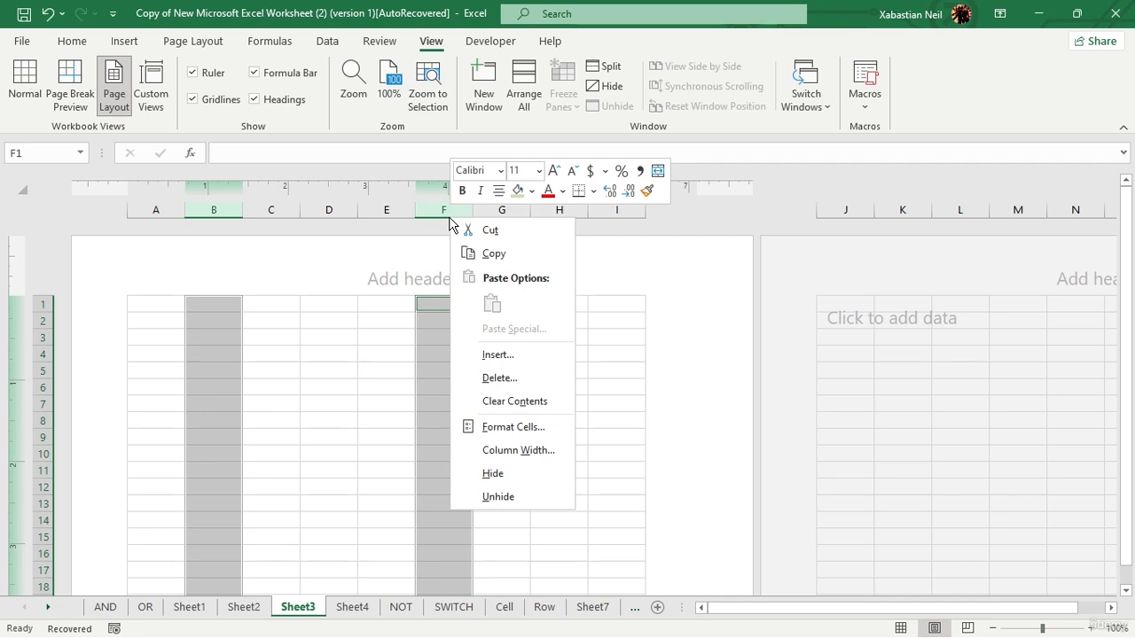
left_click(524, 454)
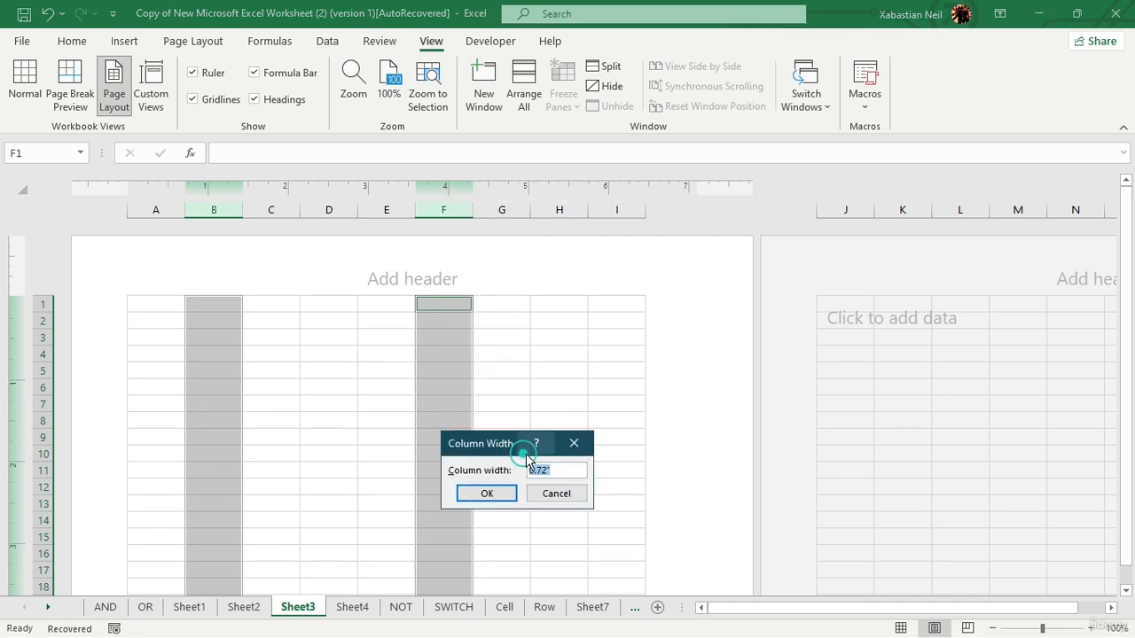
type("0.7")
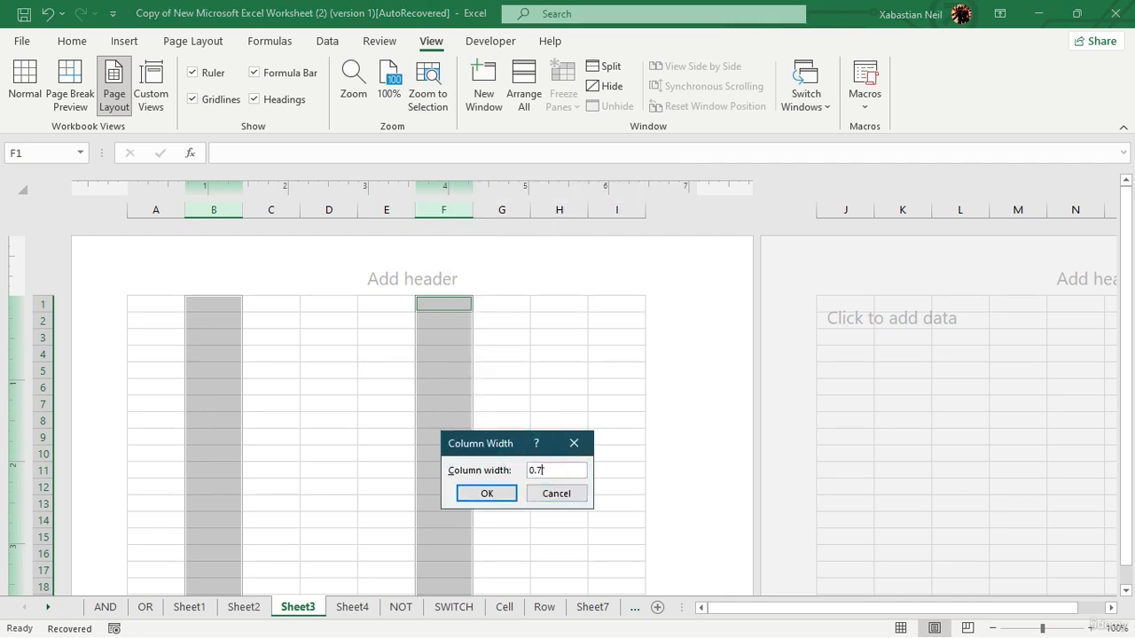
key("Return")
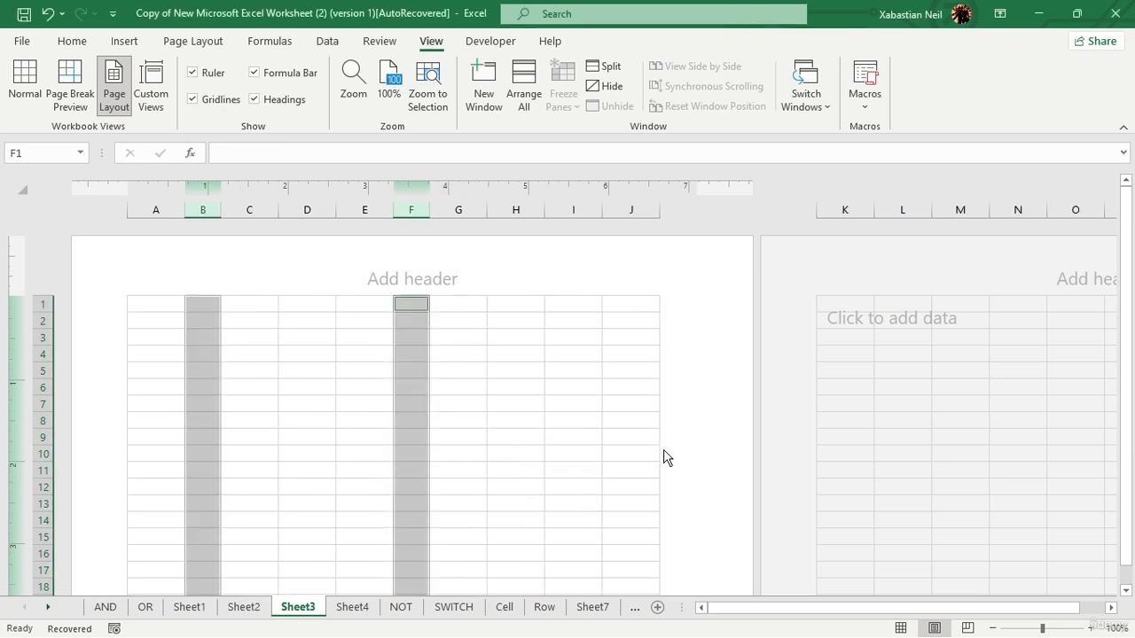
left_click(252, 209, "ctrl")
left_click(302, 210, "ctrl")
left_click(367, 206, "ctrl")
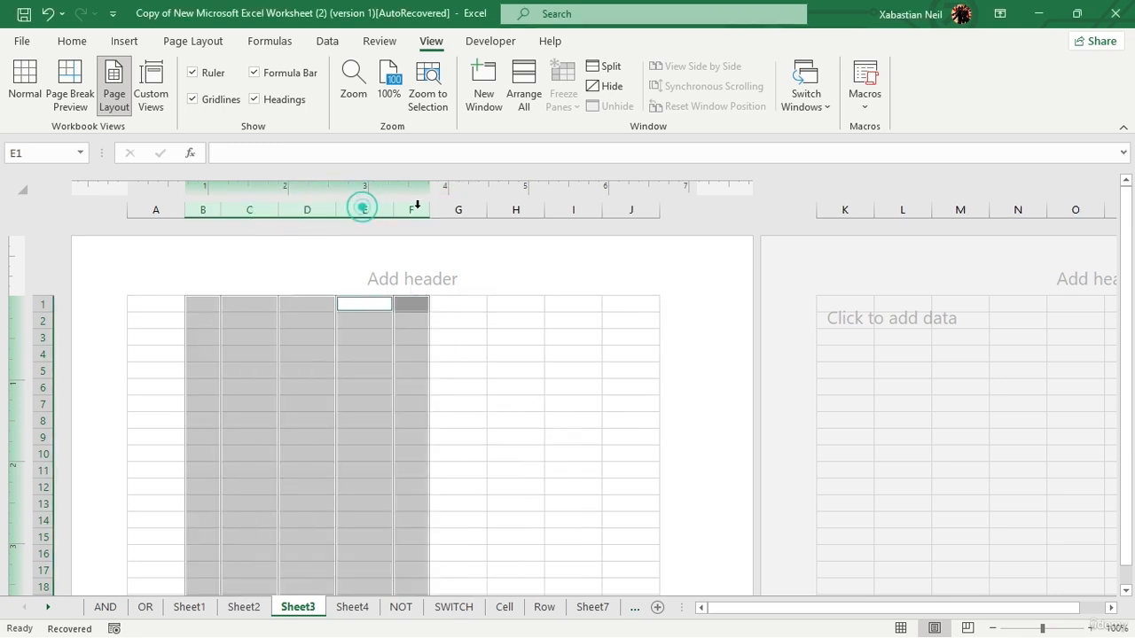
left_click(413, 367)
left_click(381, 321)
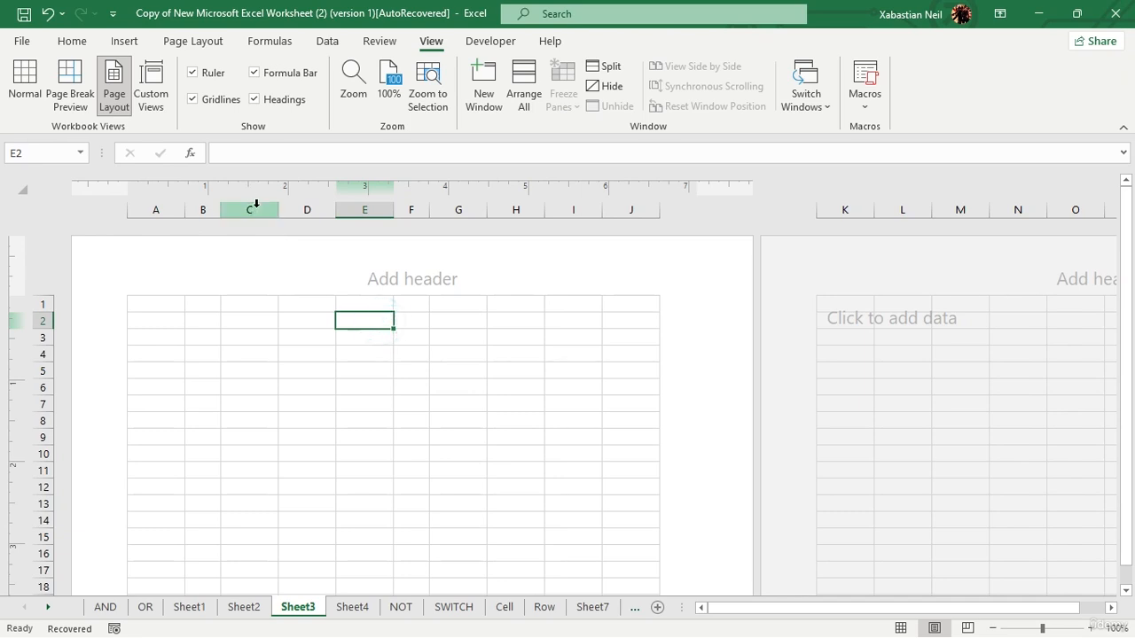
Step: Set the width of columns C, D and E to 1.72 inches
left_click(249, 209, "ctrl")
left_click(307, 209, "ctrl")
left_click(362, 208, "ctrl")
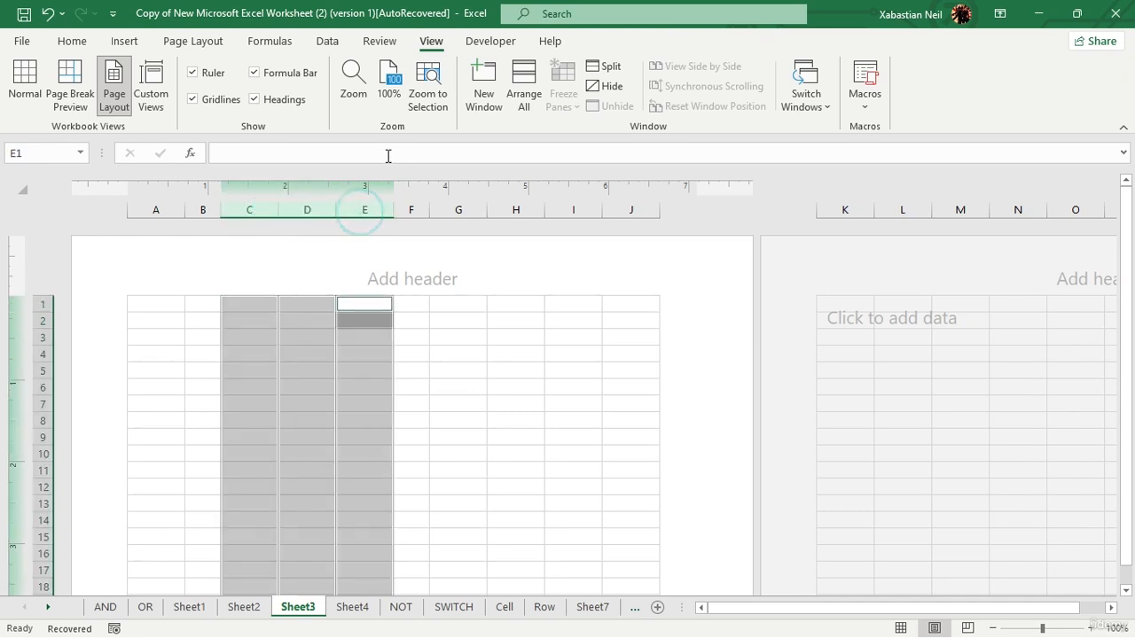
right_click(359, 209)
left_click(432, 444)
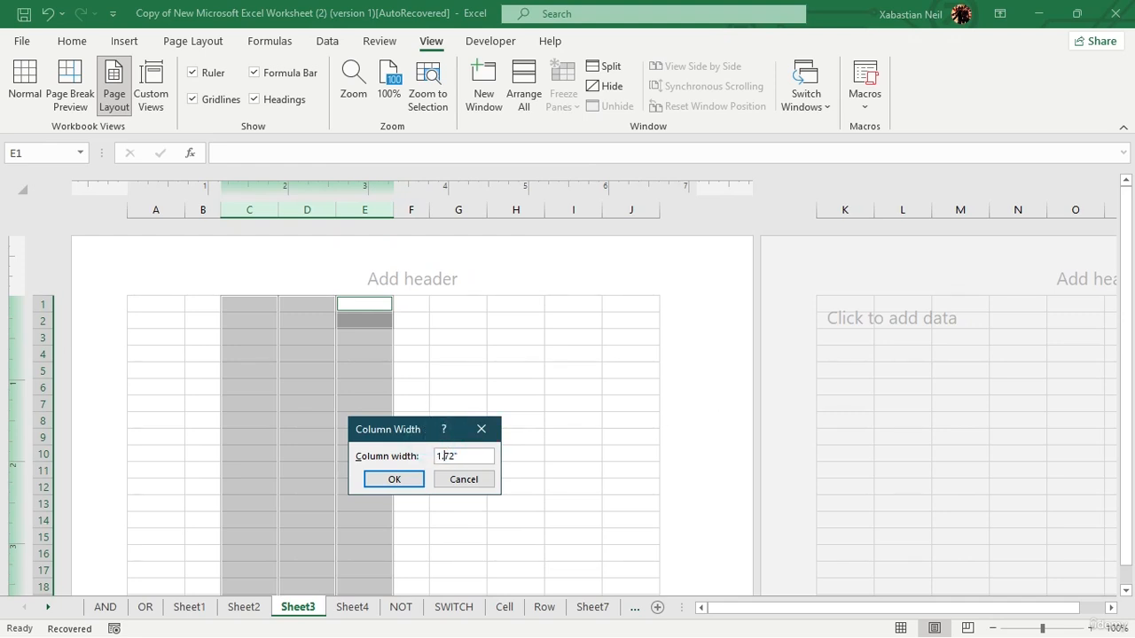
key("Return")
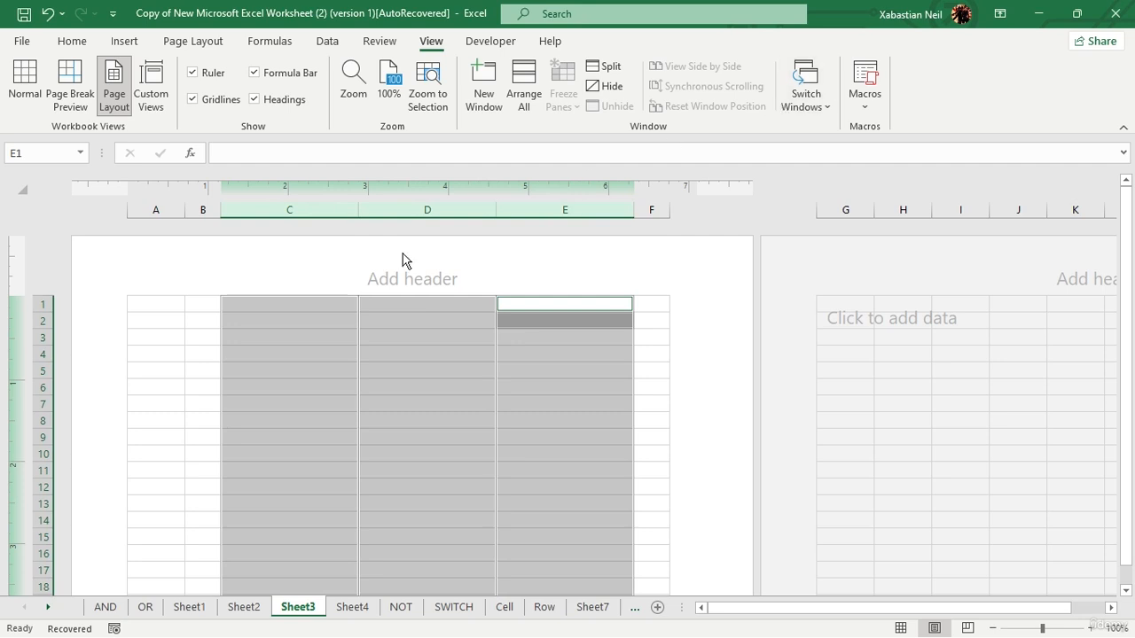
Step: Delete column A, and delete column F from the shifted layout as well
left_click(160, 209)
right_click(163, 209)
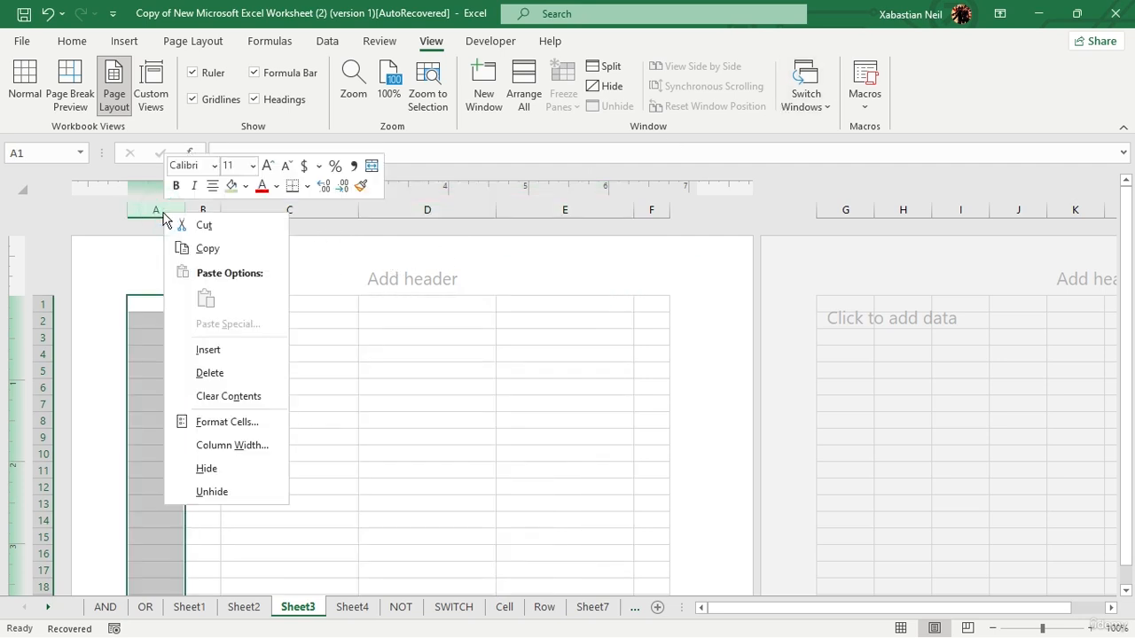
left_click(248, 374)
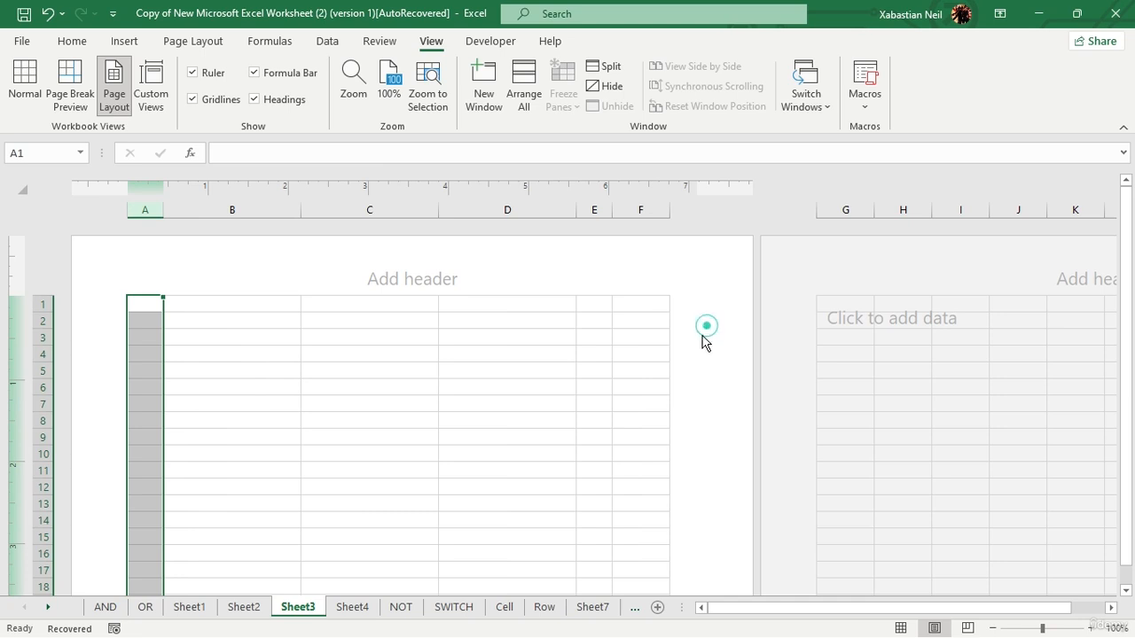
right_click(642, 211)
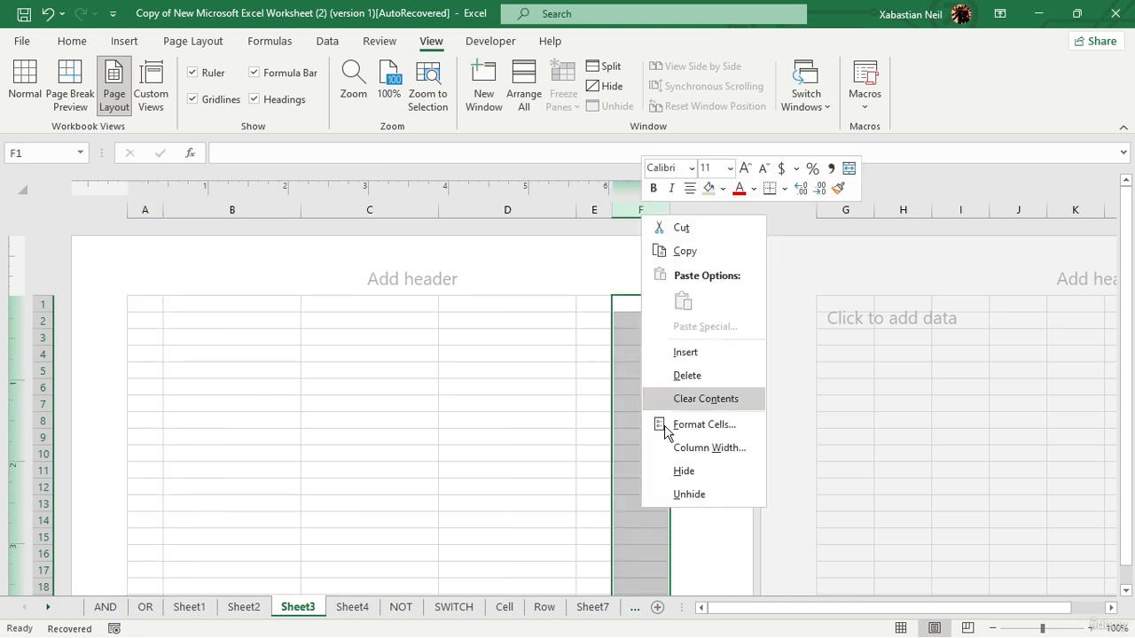
left_click(700, 387)
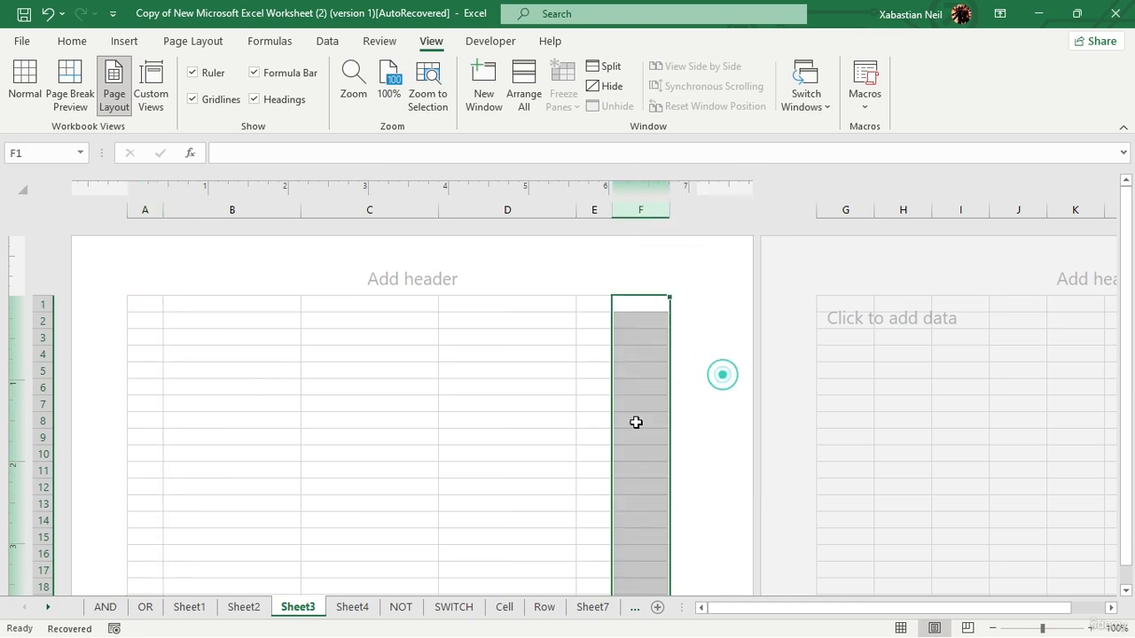
left_click(593, 336)
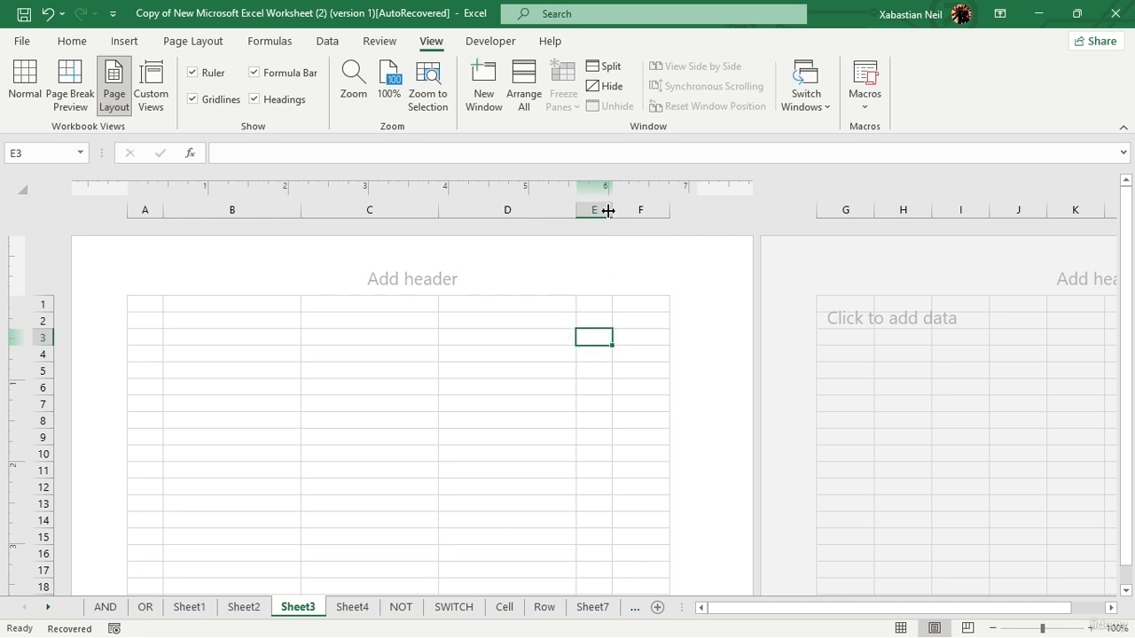
Step: Widen column A and make column D very slightly narrower by adjusting their borders
left_click_drag(165, 216, 195, 217)
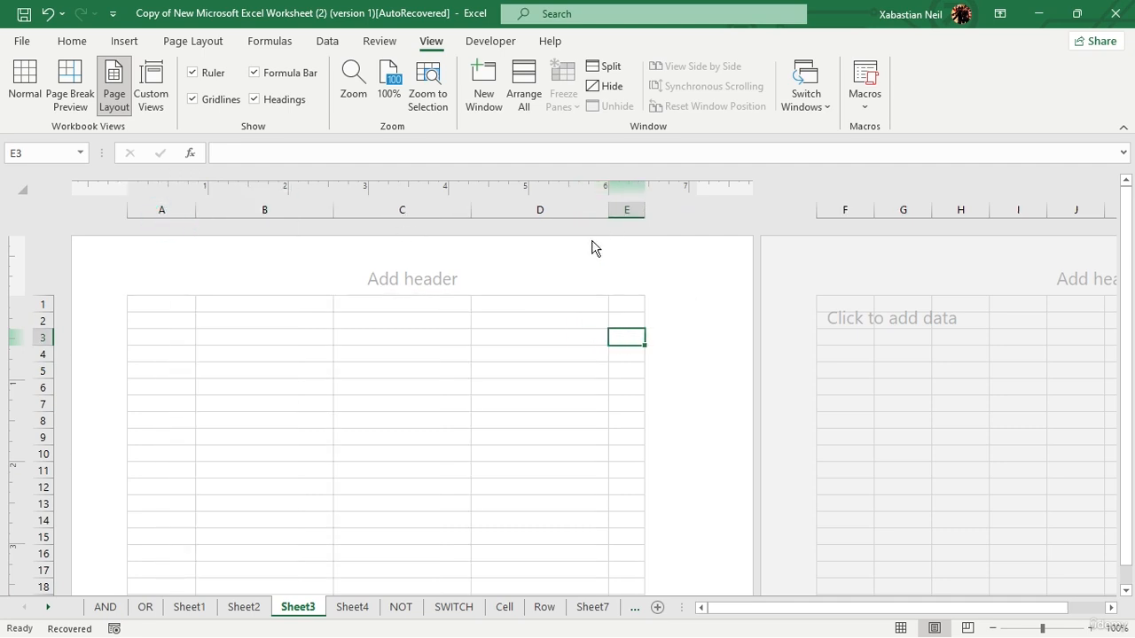
mouse_move(603, 211)
left_mouse_down()
mouse_move(586, 213)
mouse_move(602, 210)
left_mouse_up()
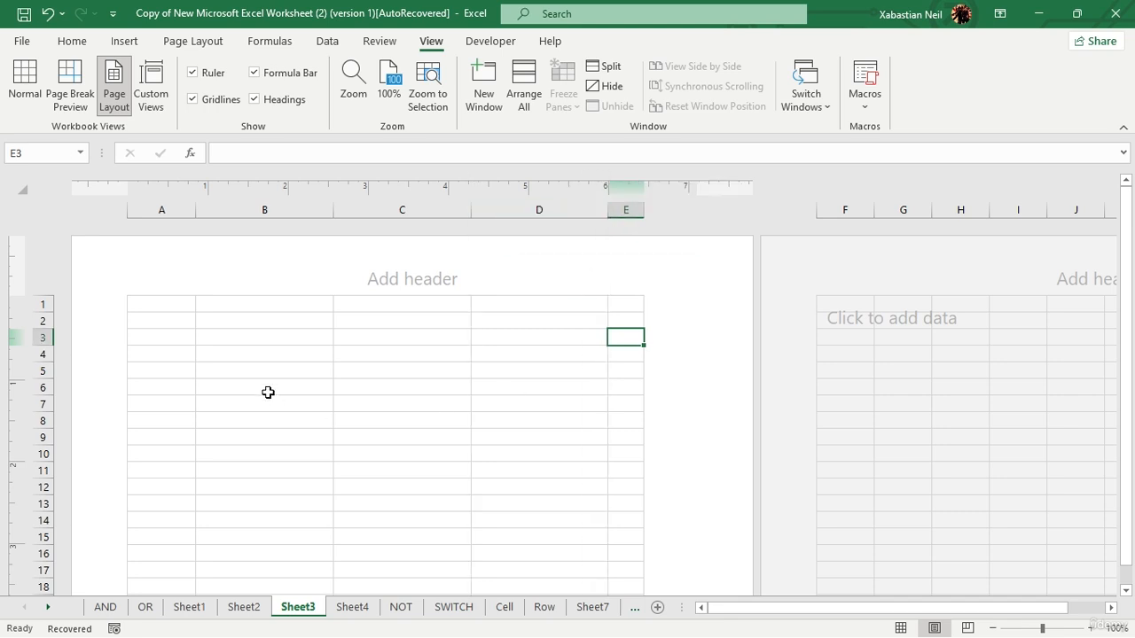
Step: Set the width of columns A and E together to 0.50 inches
left_click(178, 210)
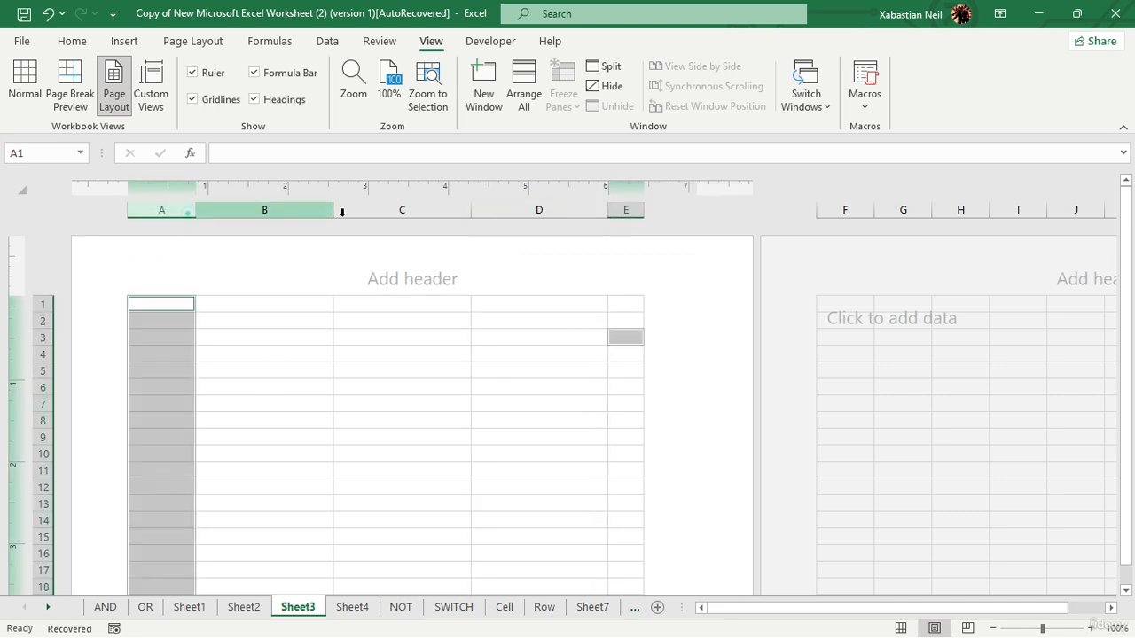
left_click(624, 213, "ctrl")
right_click(624, 213)
left_click(719, 450)
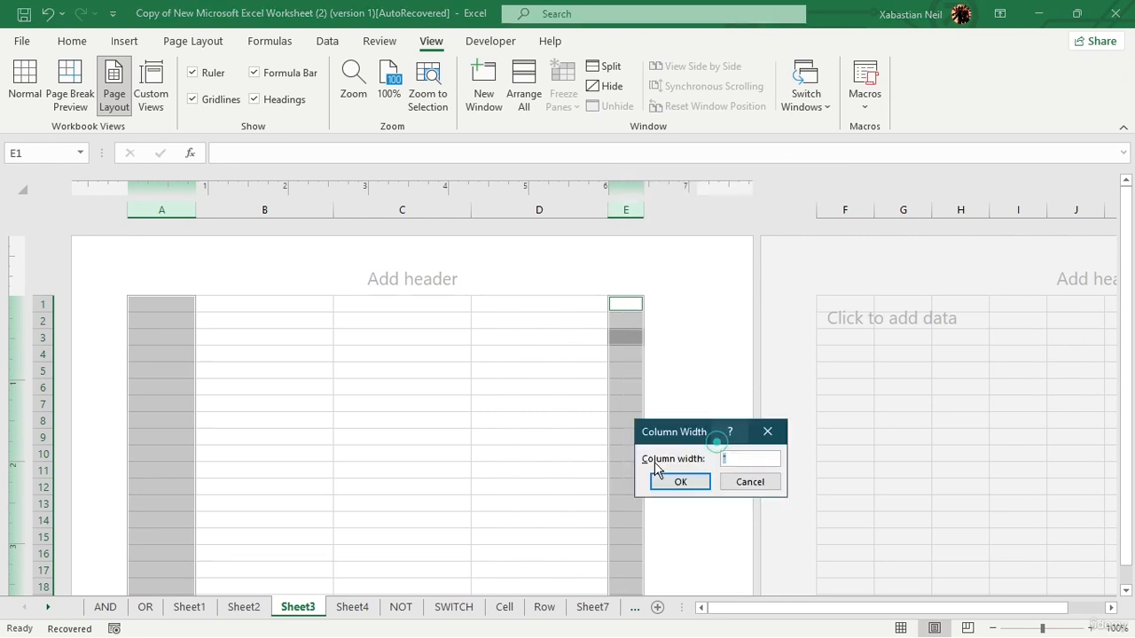
left_click(743, 458)
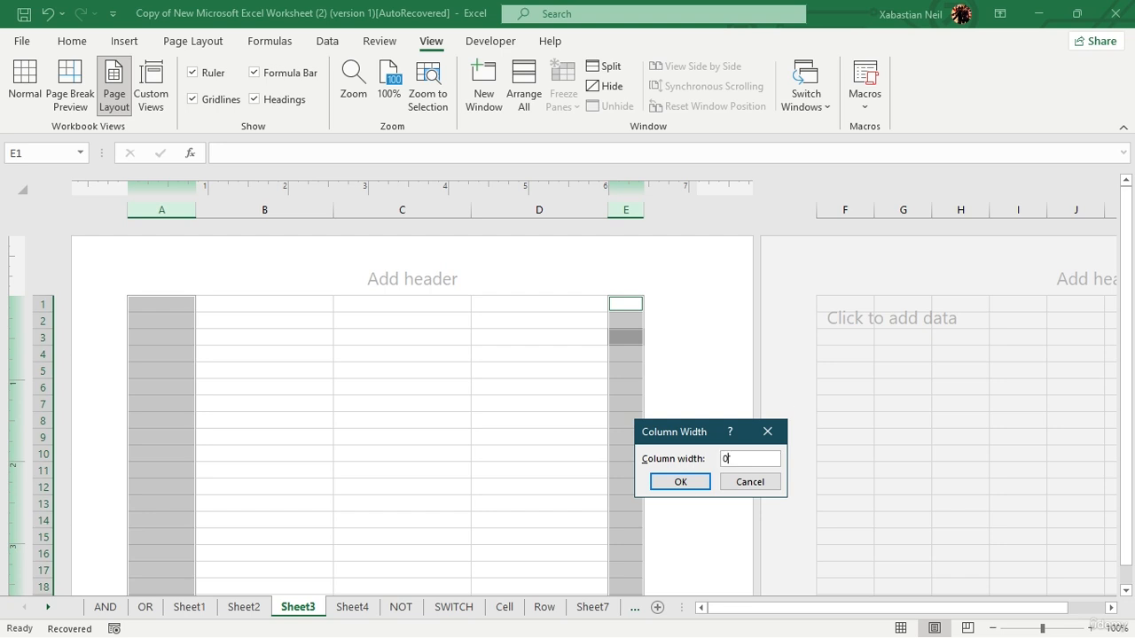
type("0.50\"")
left_click(681, 483)
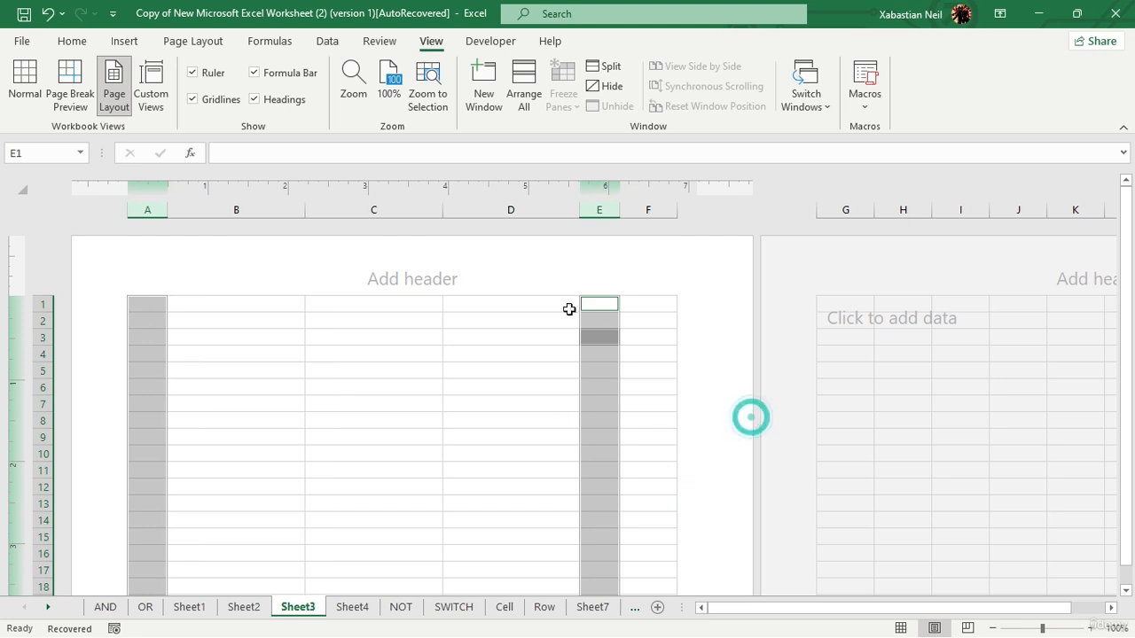
Step: Widen the selected columns A and E equally by entering a larger column width
right_click(610, 215)
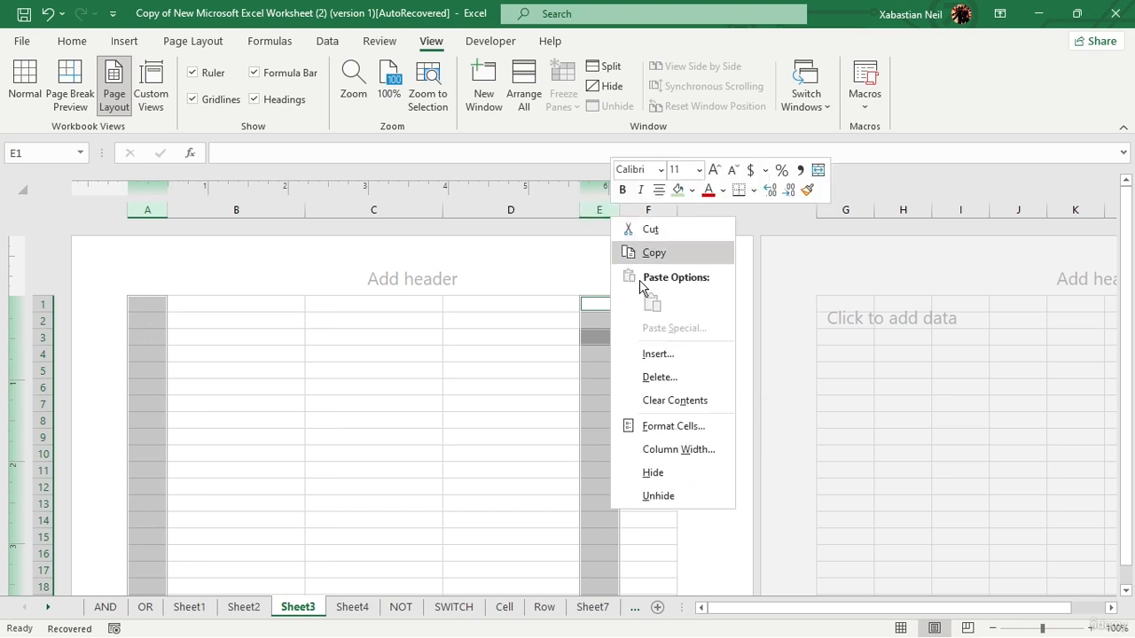
left_click(677, 449)
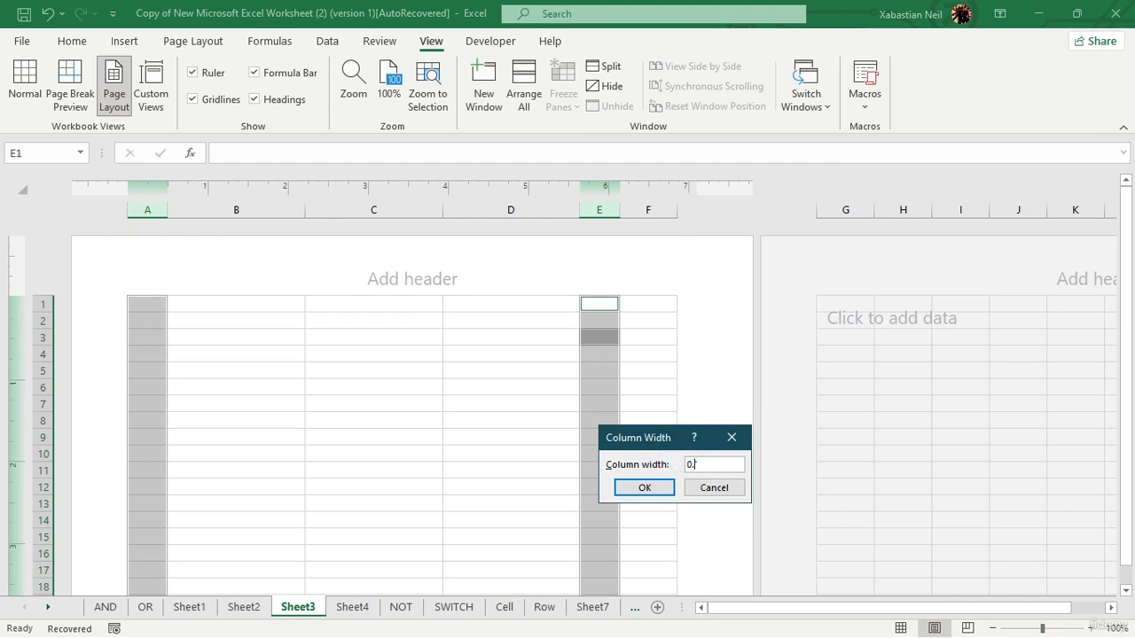
key("Return")
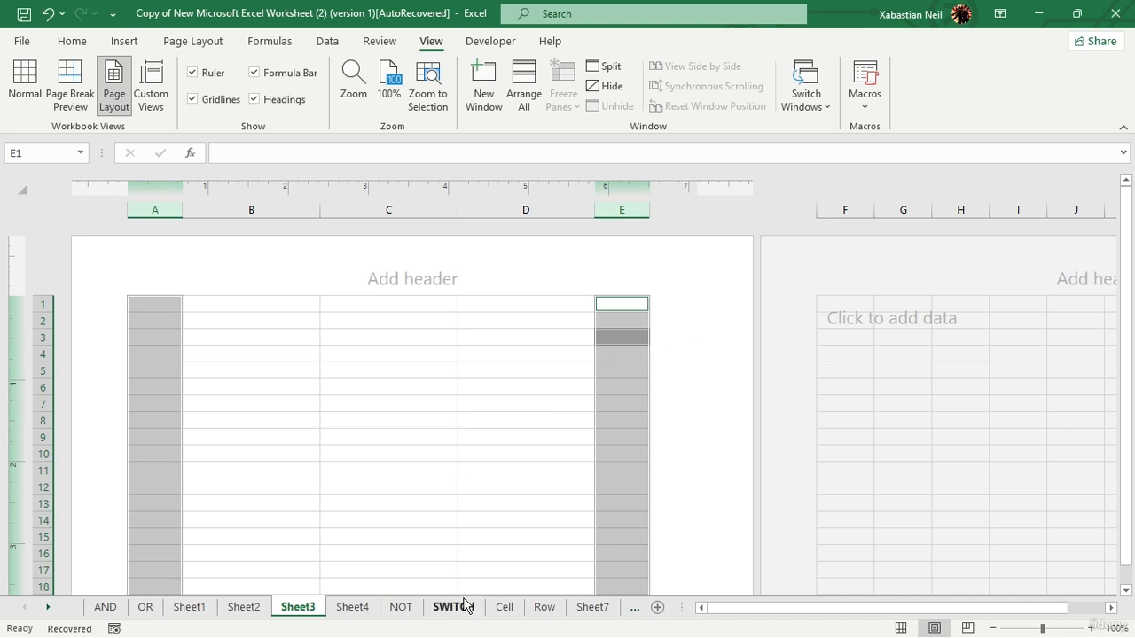
scroll(635, 374, "down", 1)
scroll(663, 482, "down", 12)
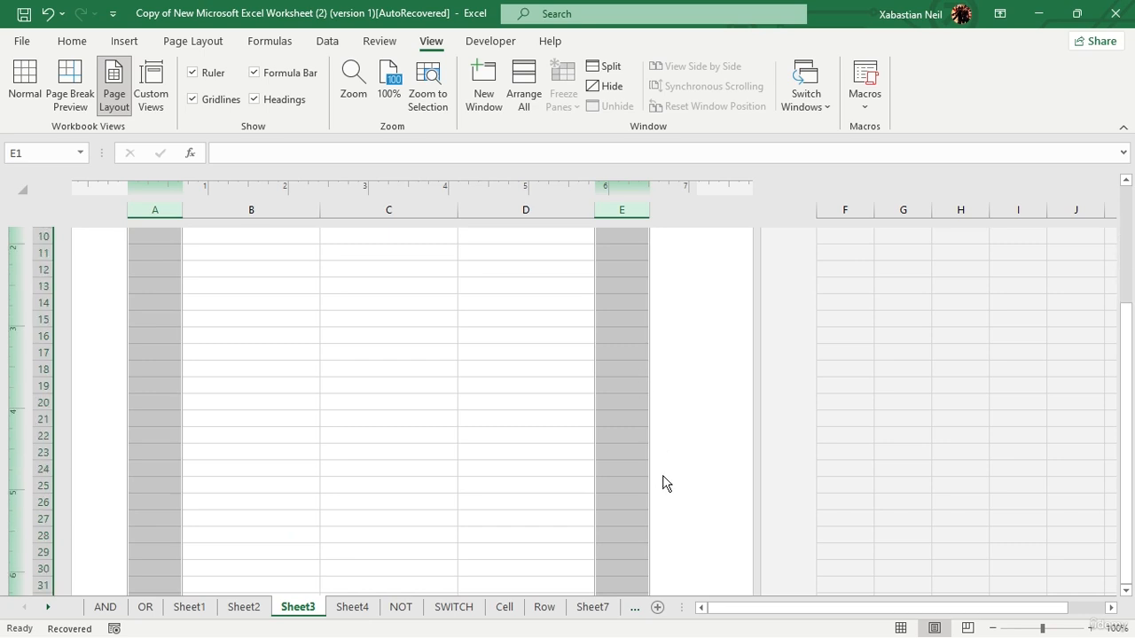
scroll(499, 466, "up", 12)
scroll(435, 438, "up", 1)
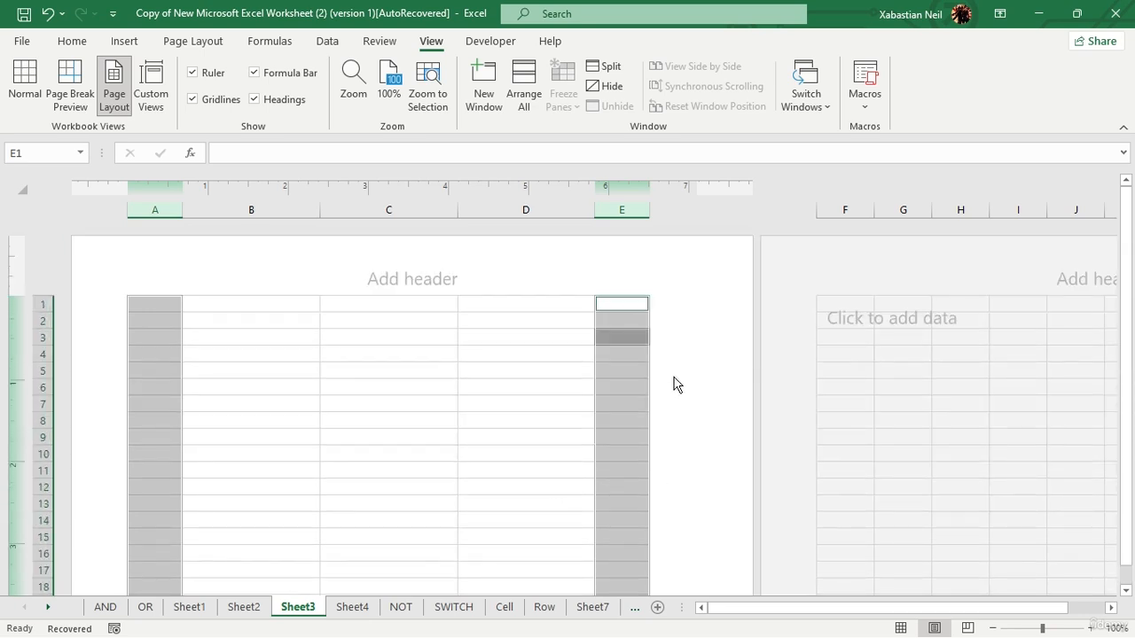
left_click(340, 351)
left_click(238, 307)
left_click(234, 310)
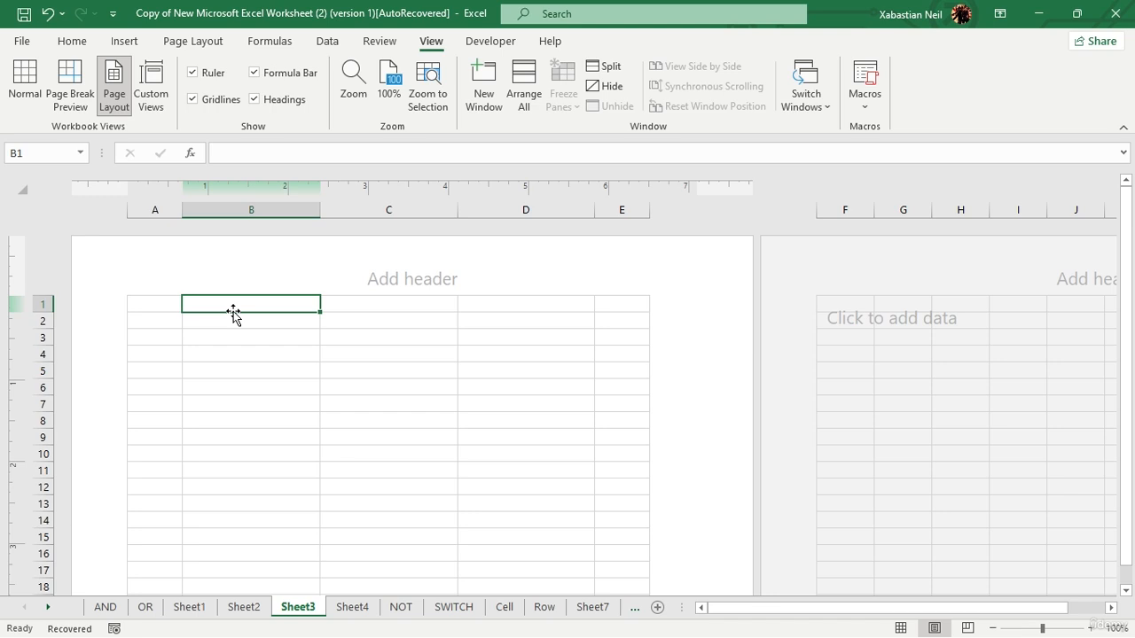
left_click_drag(233, 312, 532, 309)
left_click(268, 301)
left_click(421, 371)
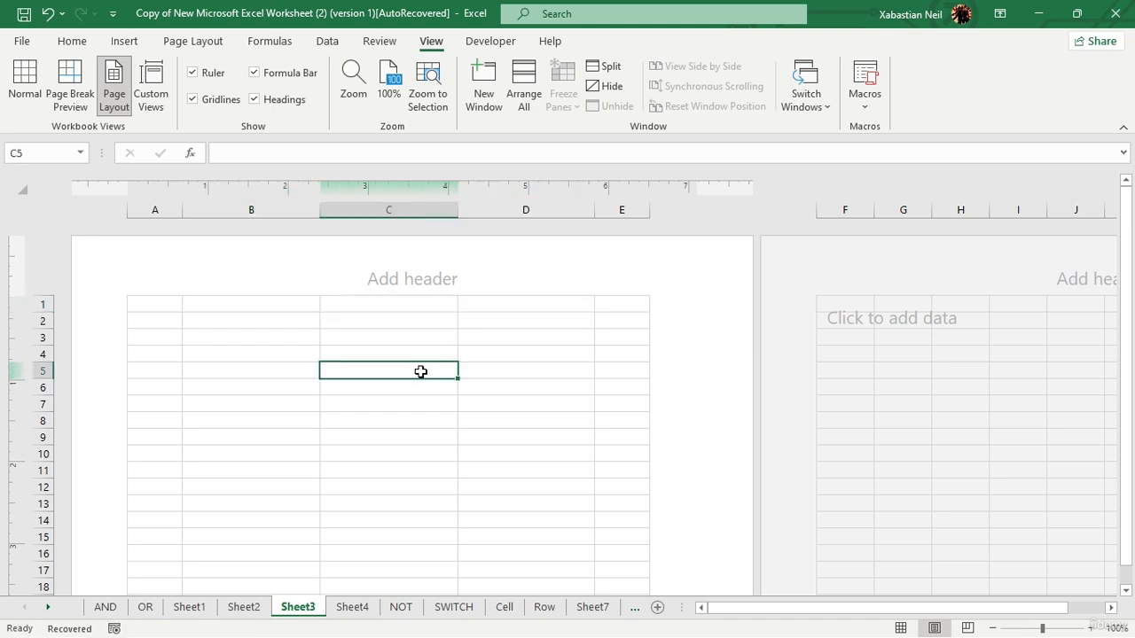
Step: Merge and center cells B2 through D2 to hold the page title
left_click_drag(246, 319, 538, 324)
left_click(75, 41)
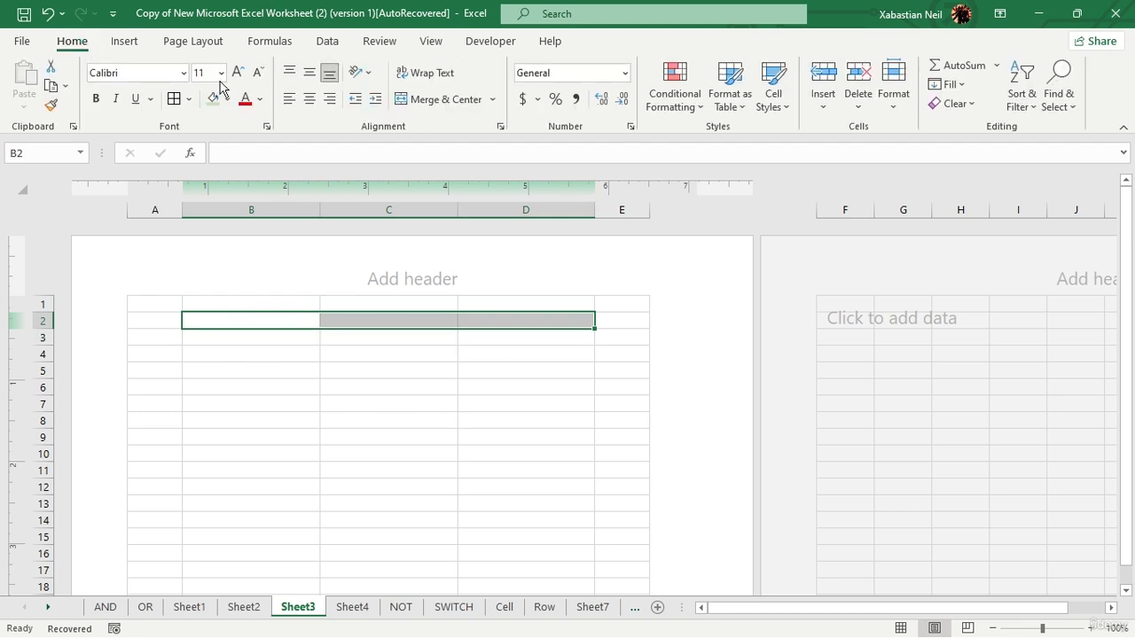
left_click(439, 99)
double_click(428, 313)
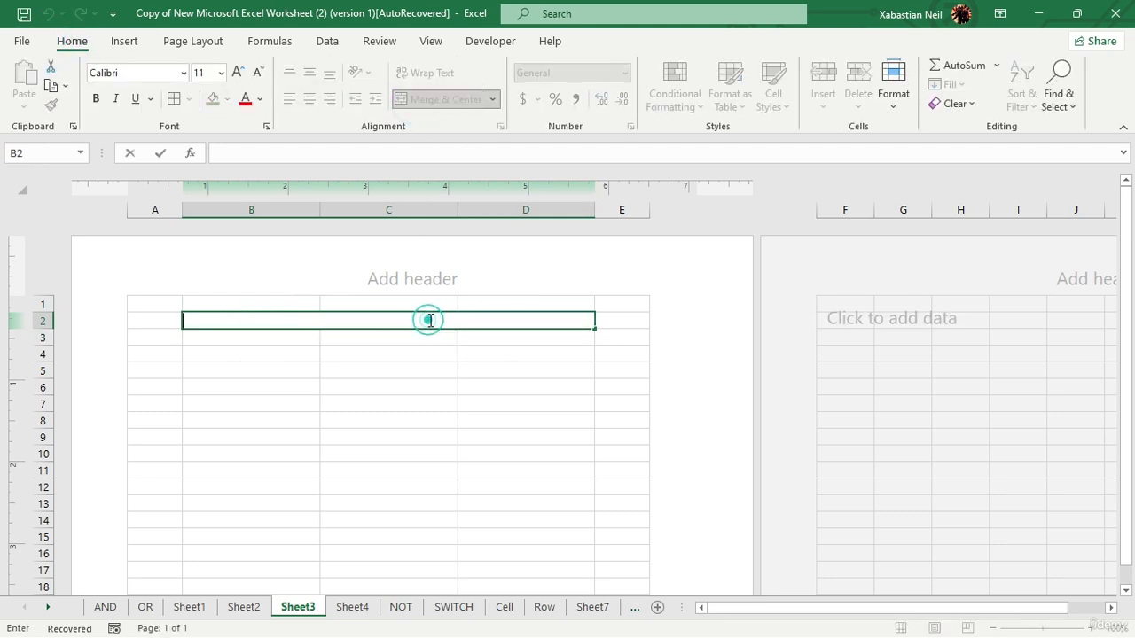
Step: Hide the white space and header area around the pages
left_click(16, 188)
double_click(110, 230)
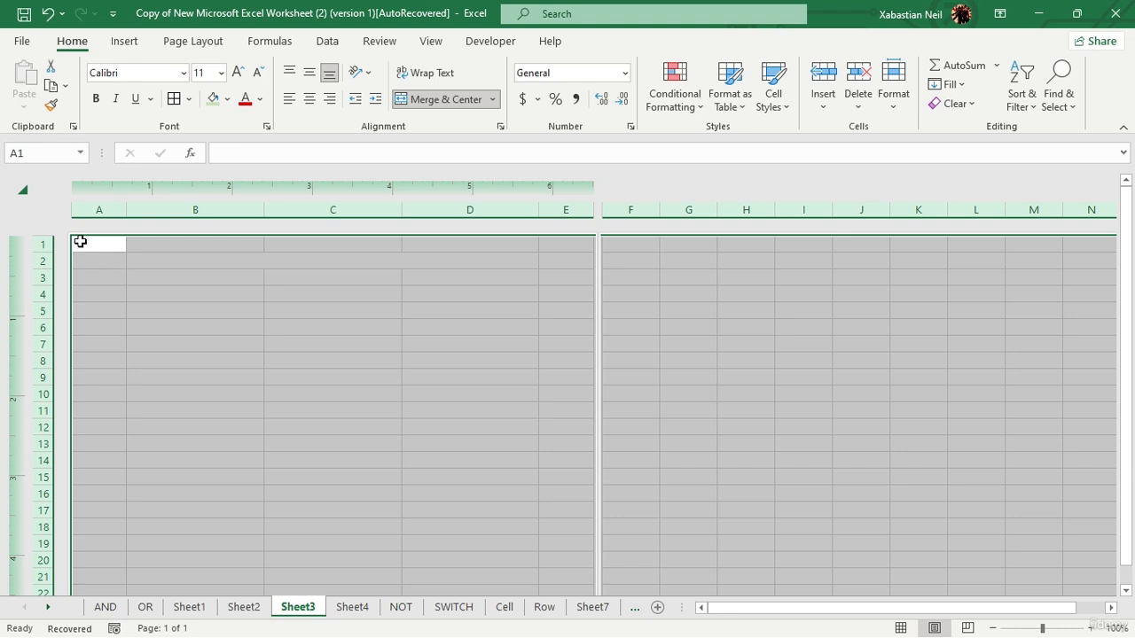
left_click(206, 295)
Step: Enter the title PBT in the merged cell in row 2
left_click(243, 261)
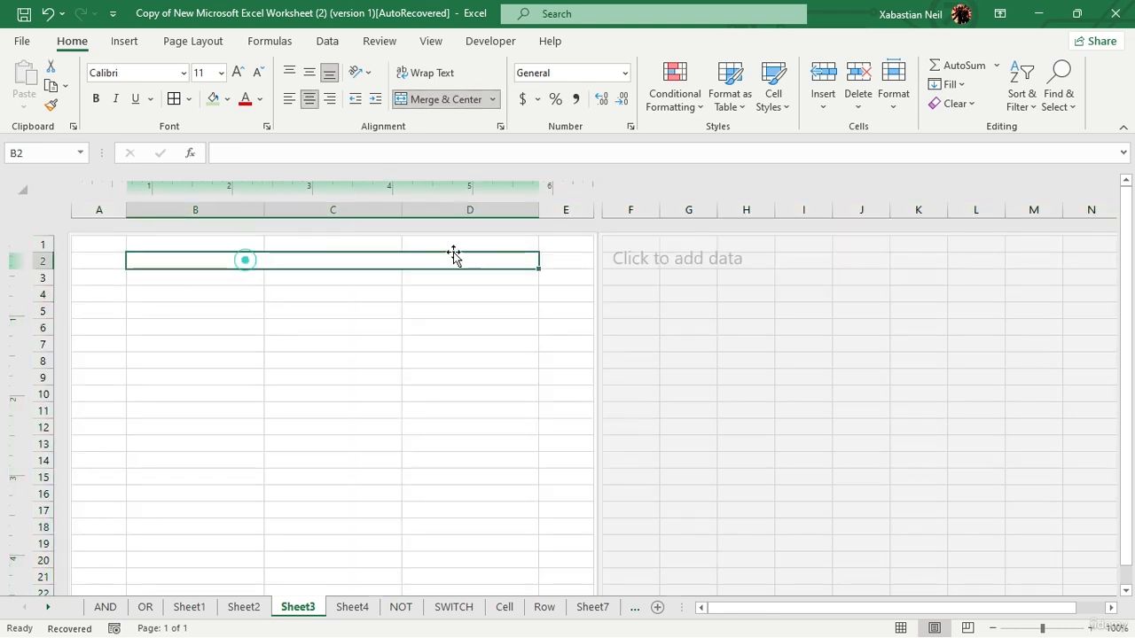
double_click(354, 260)
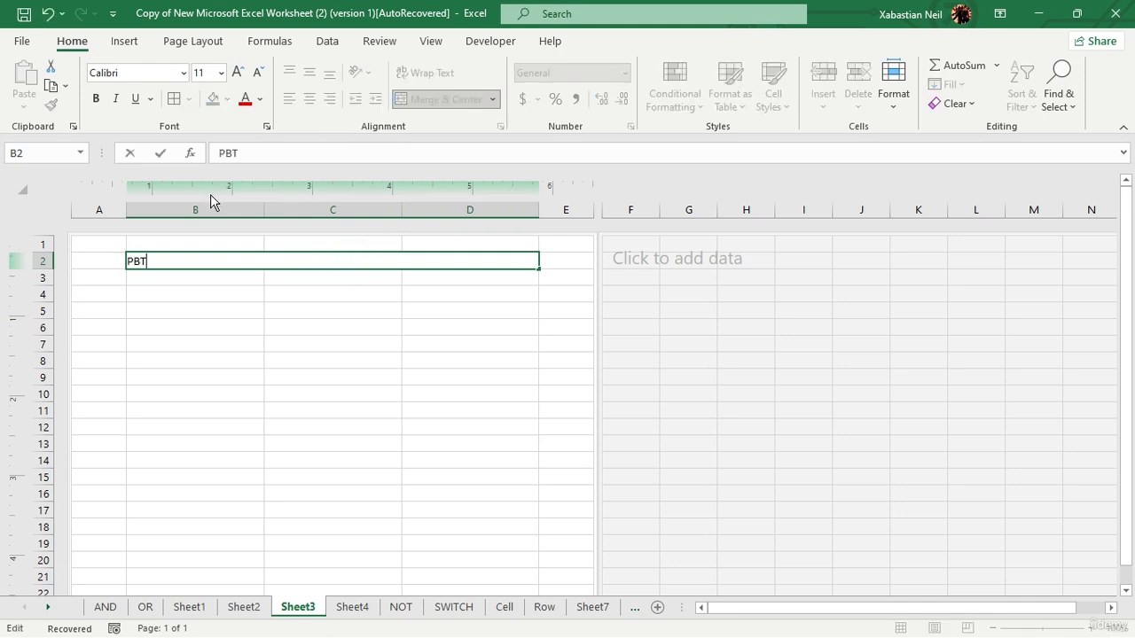
left_click(187, 325)
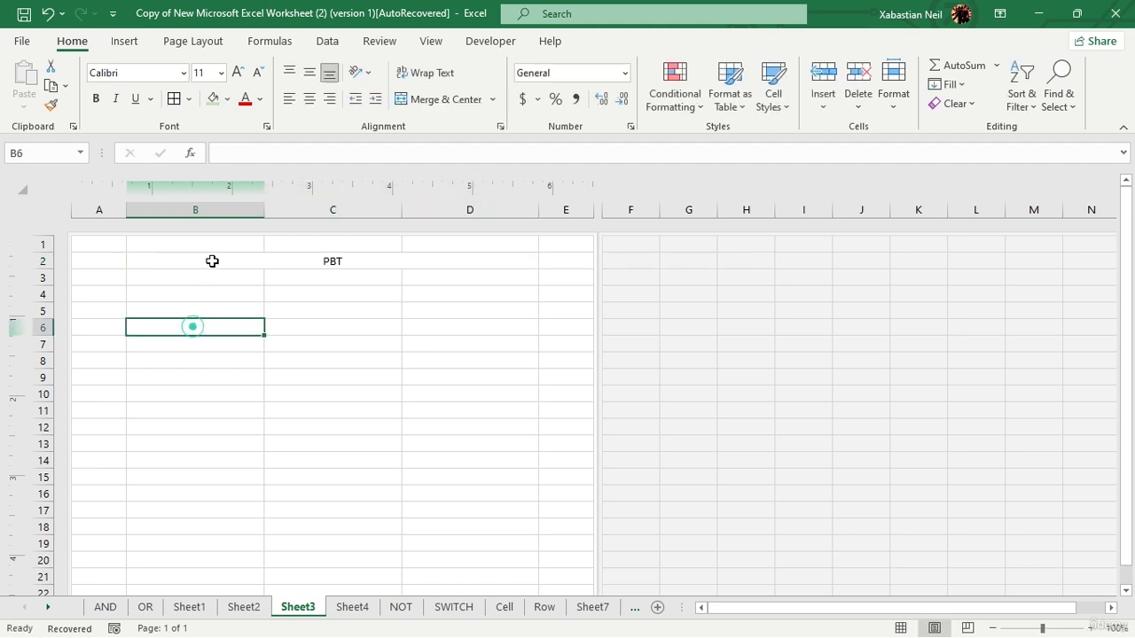
Step: Format the PBT title at font size 18 in bold italic
left_click(296, 261)
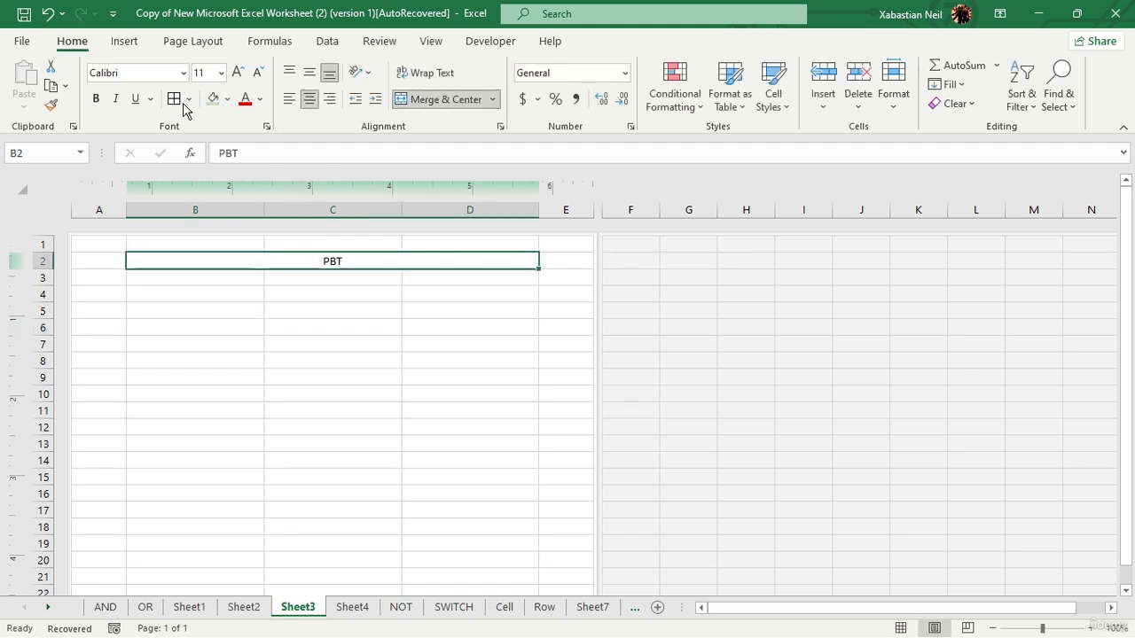
left_click(235, 75)
left_click(233, 76)
left_click(233, 77)
left_click(234, 77)
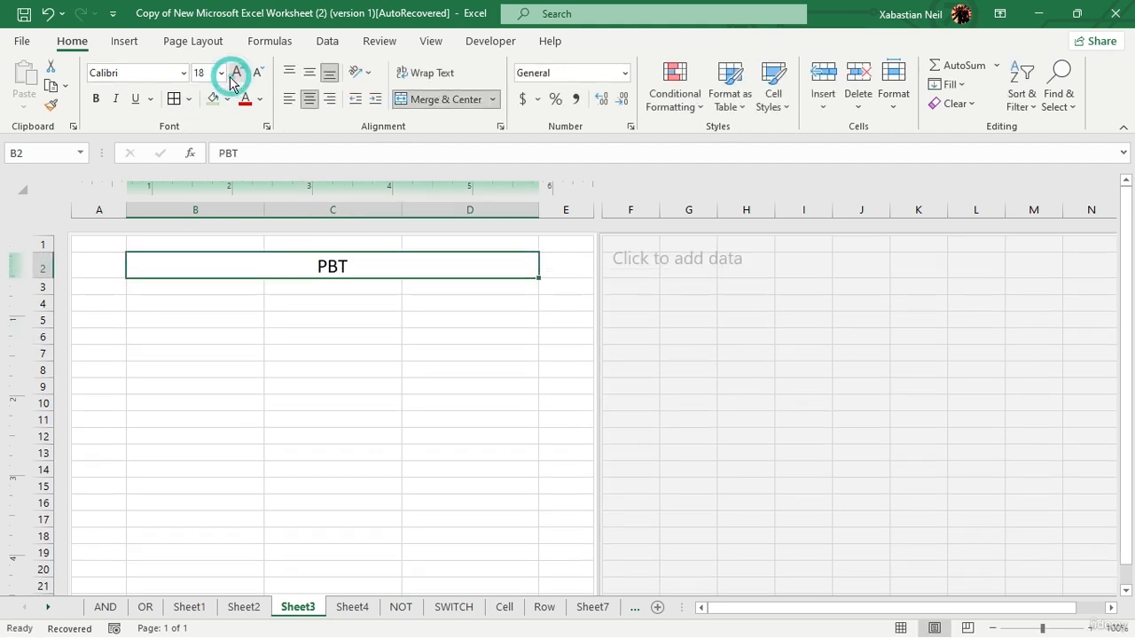
left_click(97, 99)
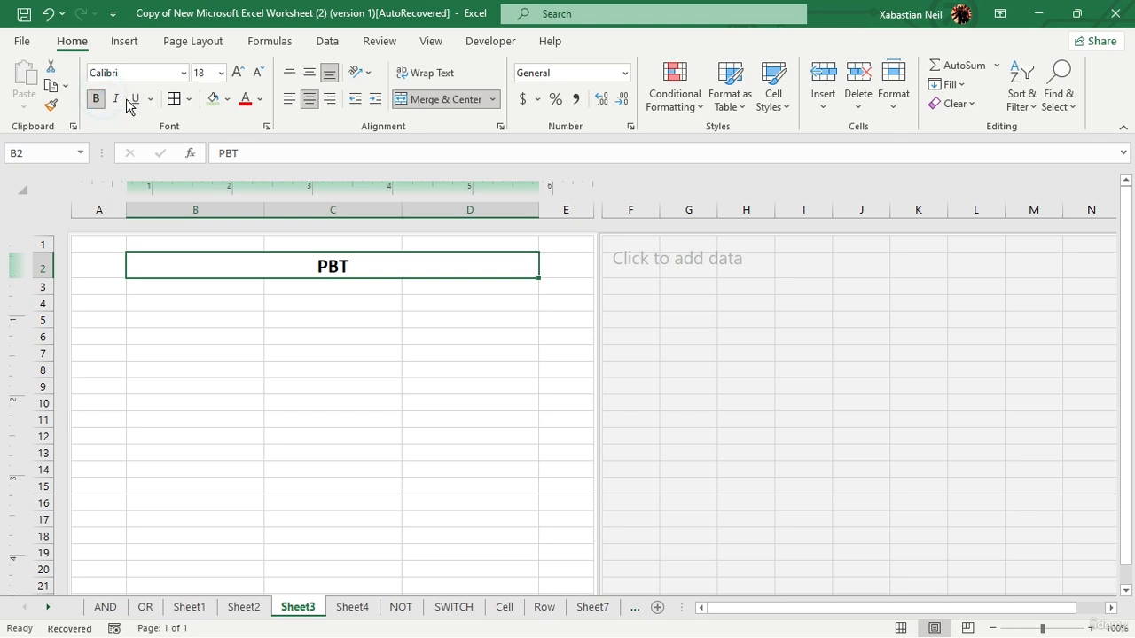
left_click(119, 102)
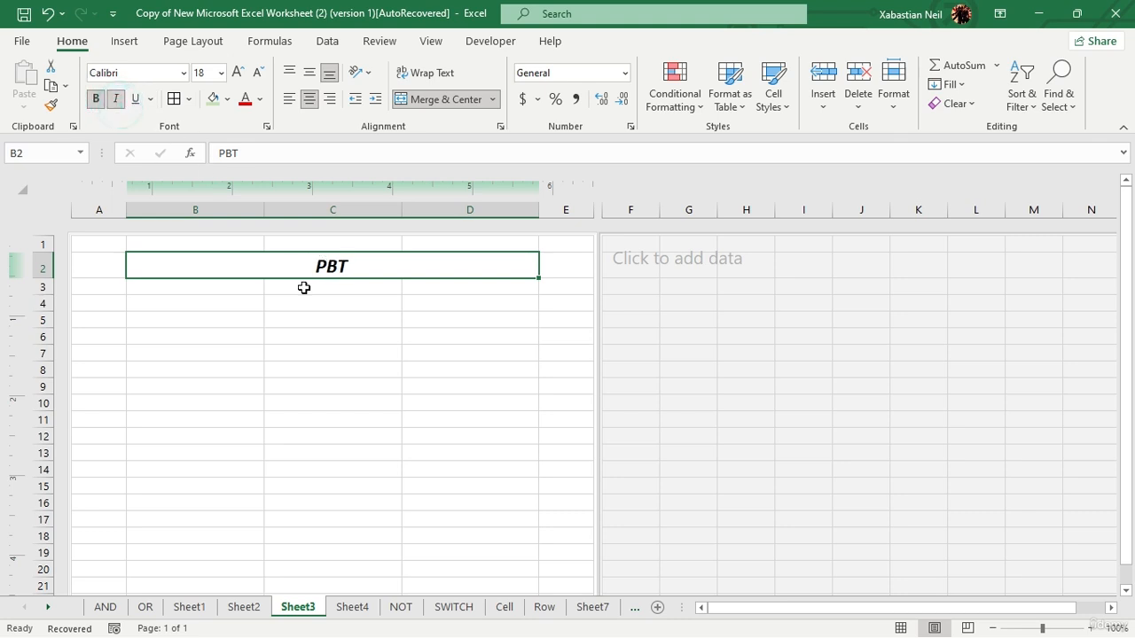
Step: Merge and center cells B3 through D3 and enter the text Location/Adress there
left_click_drag(200, 288, 418, 284)
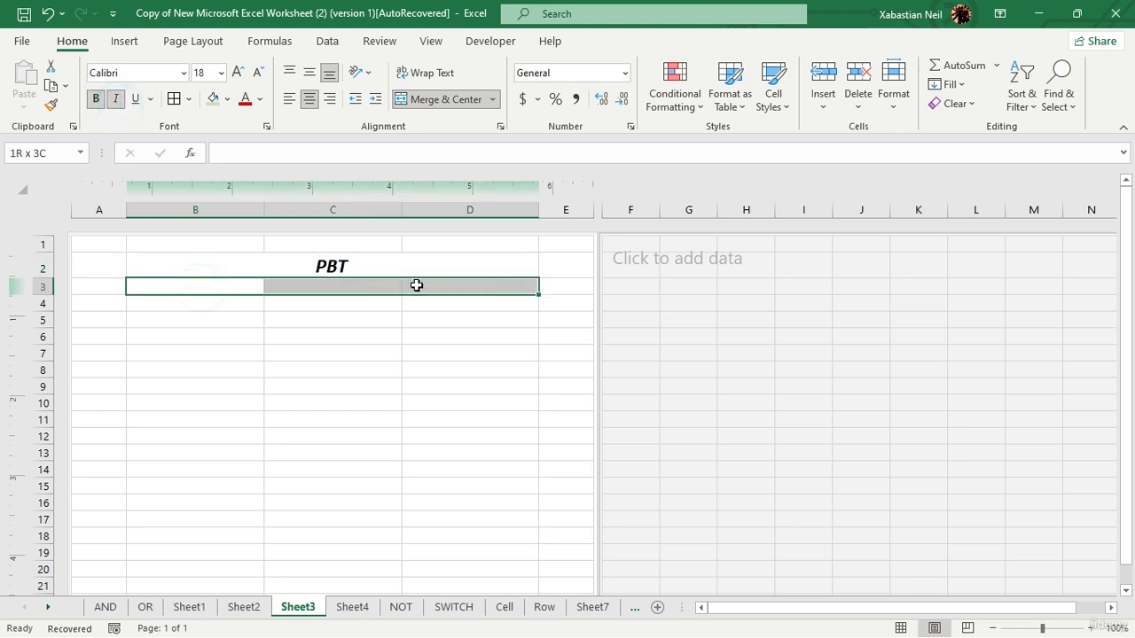
left_click(437, 99)
left_click(370, 281)
type("L")
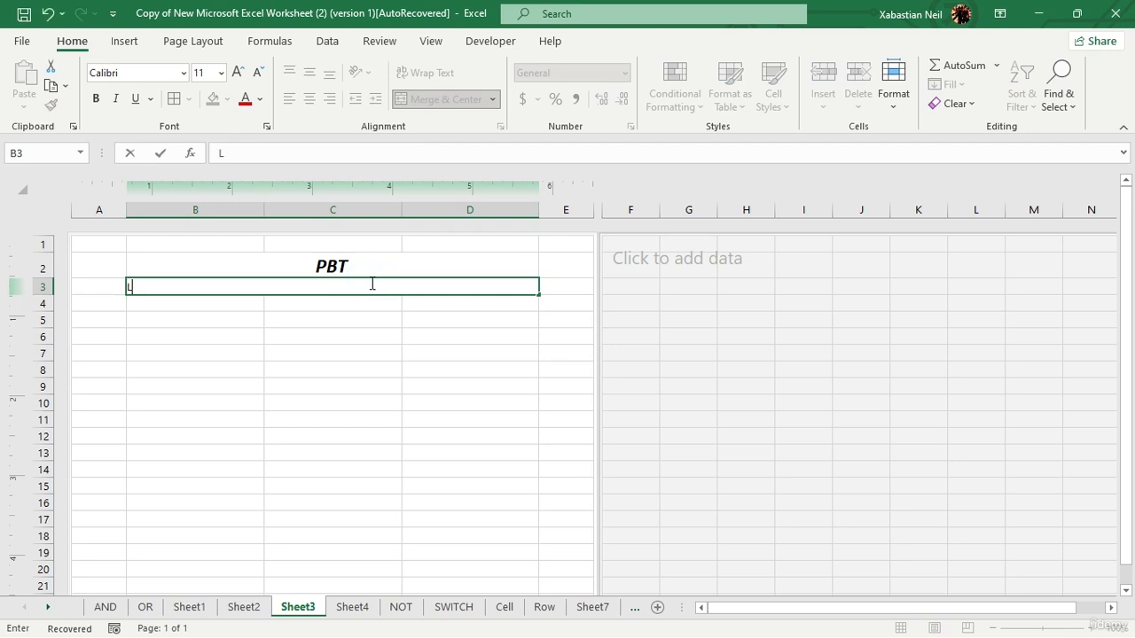
type(":catiopn")
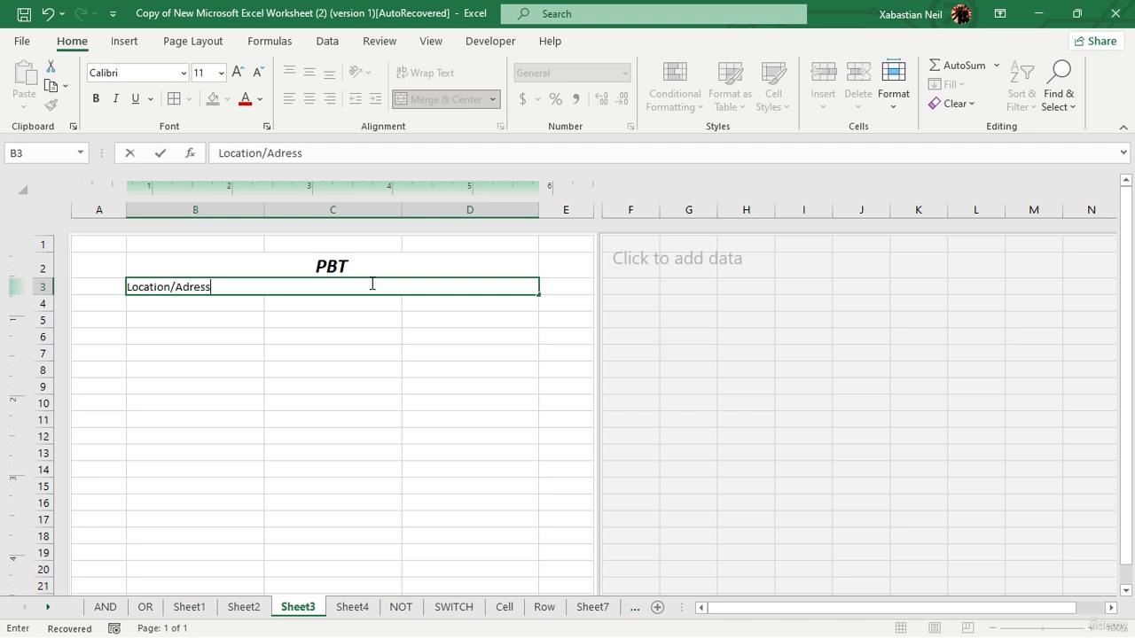
left_click(346, 408)
Step: Format the Location/Adress line at font size 14 in bold
left_click(385, 284)
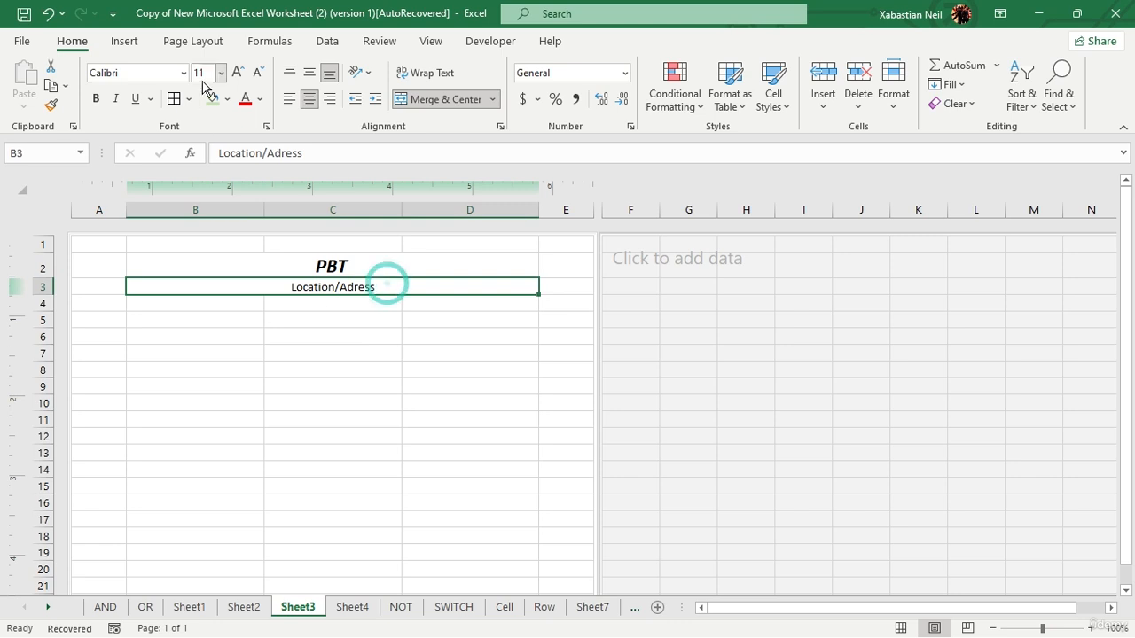
left_click(236, 72)
left_click(237, 72)
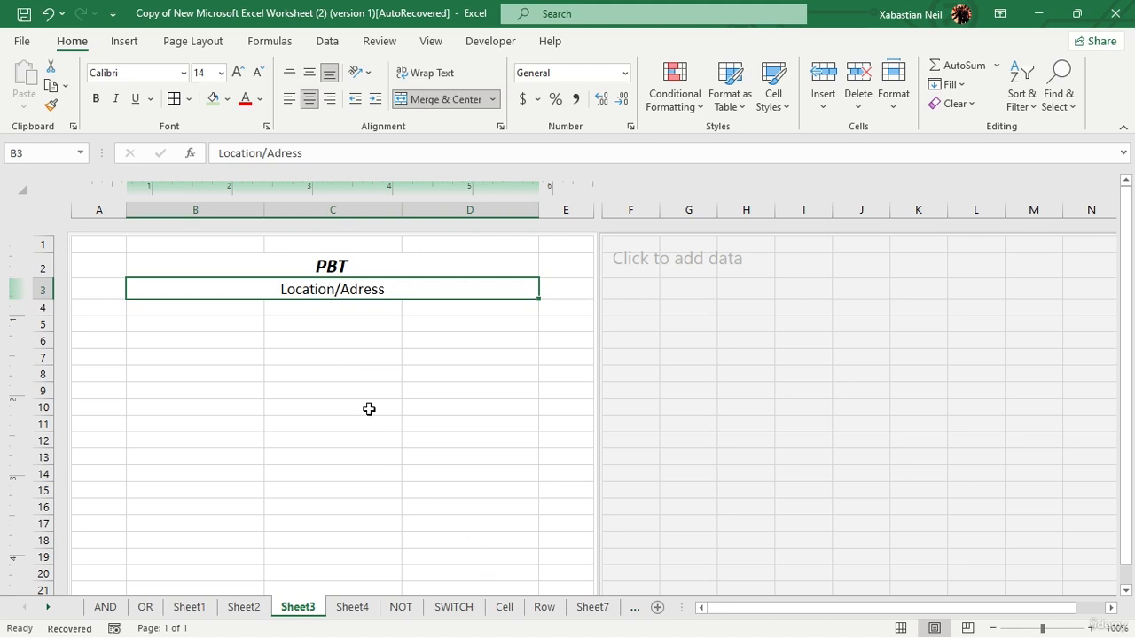
left_click(96, 98)
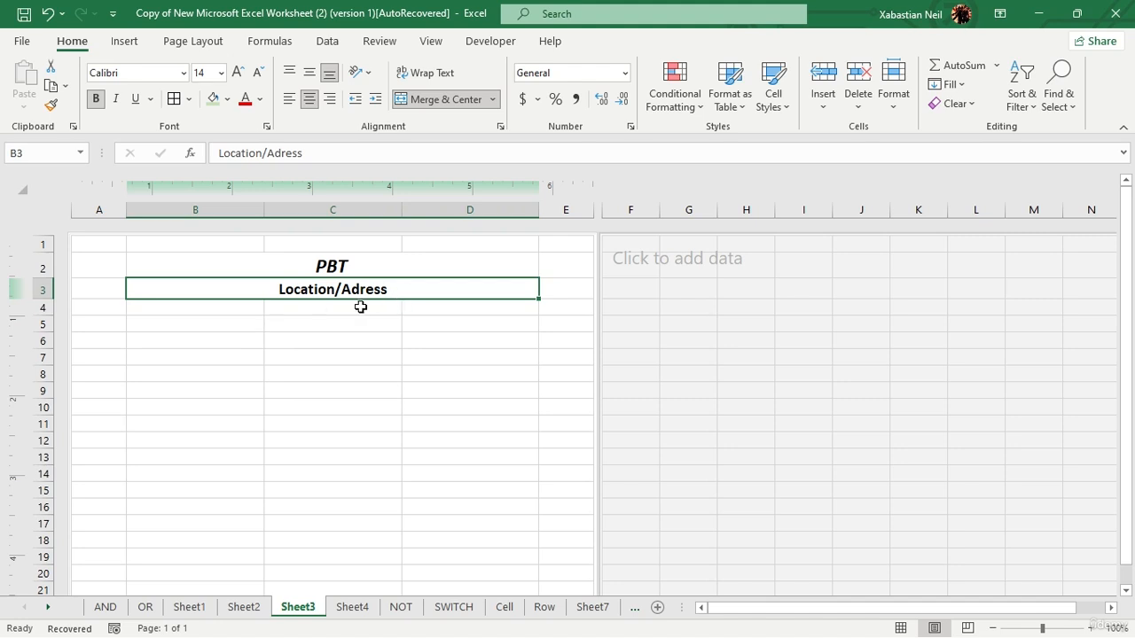
Step: Merge and center cells B5 through D5 and enter the heading Bill Invoice there
left_click_drag(197, 326, 413, 329)
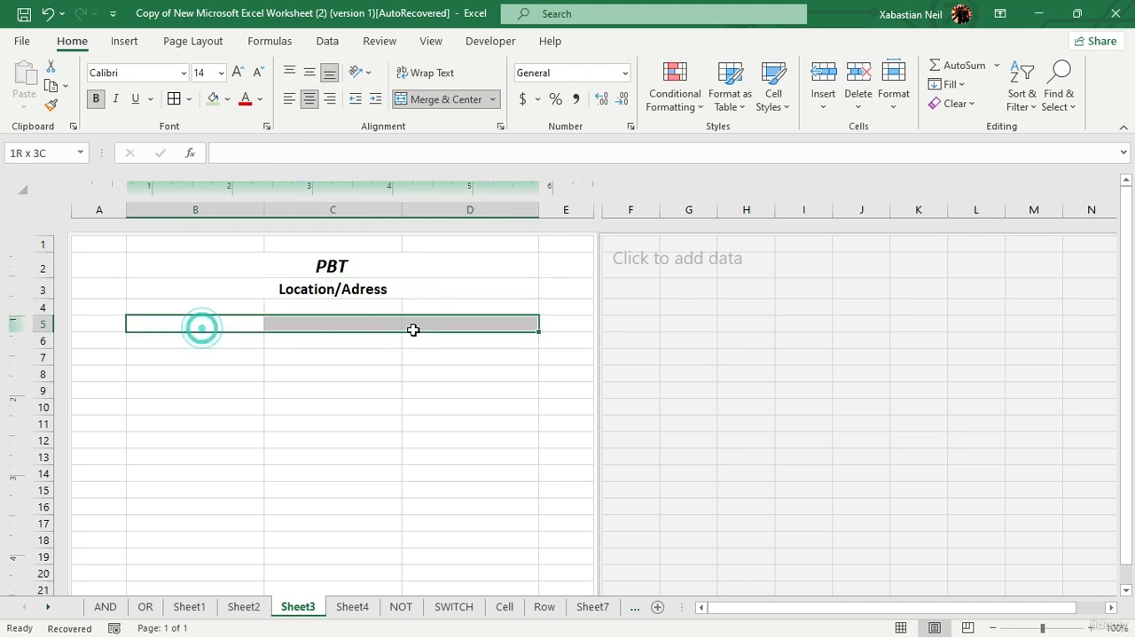
left_click(405, 99)
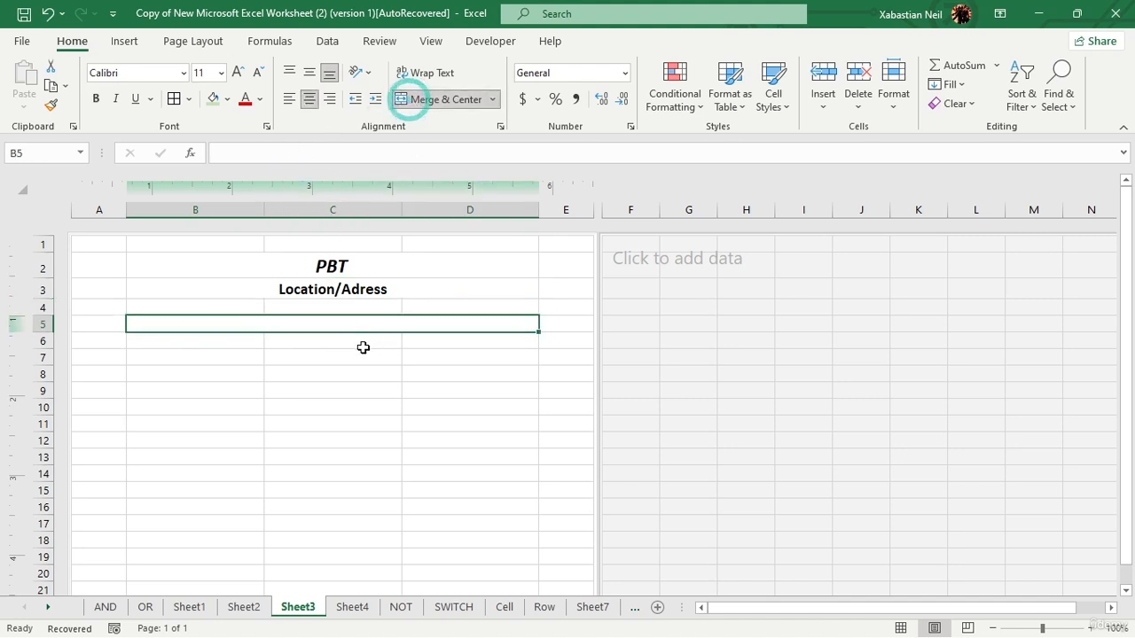
type("Bill Invoice")
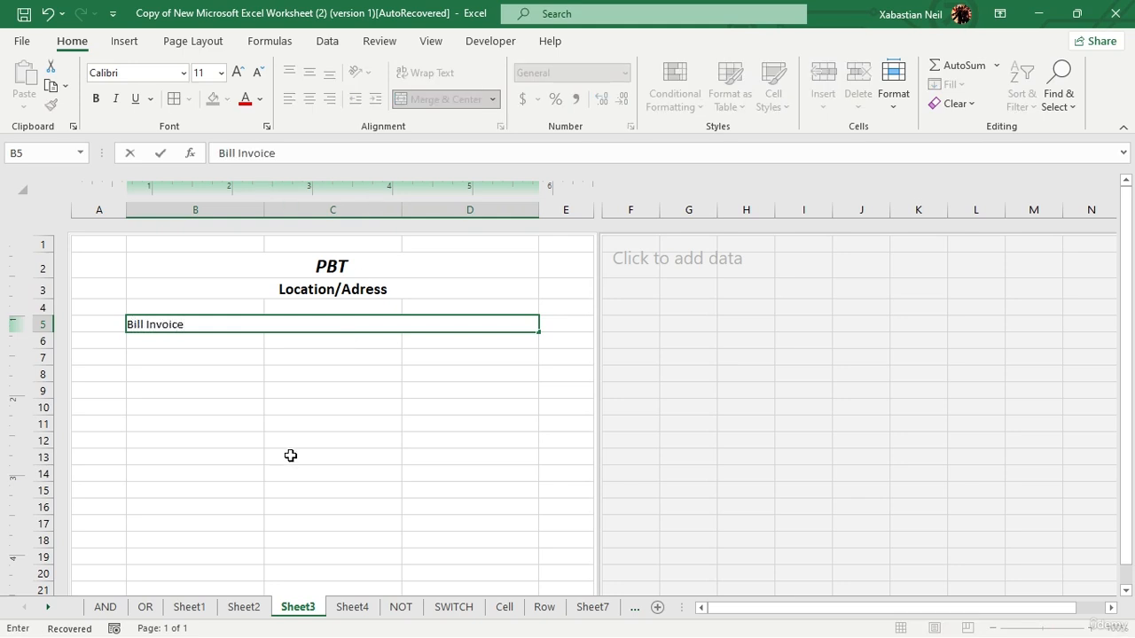
left_click(290, 456)
Step: Format the Bill Invoice heading at font size 12 in bold
left_click(380, 326)
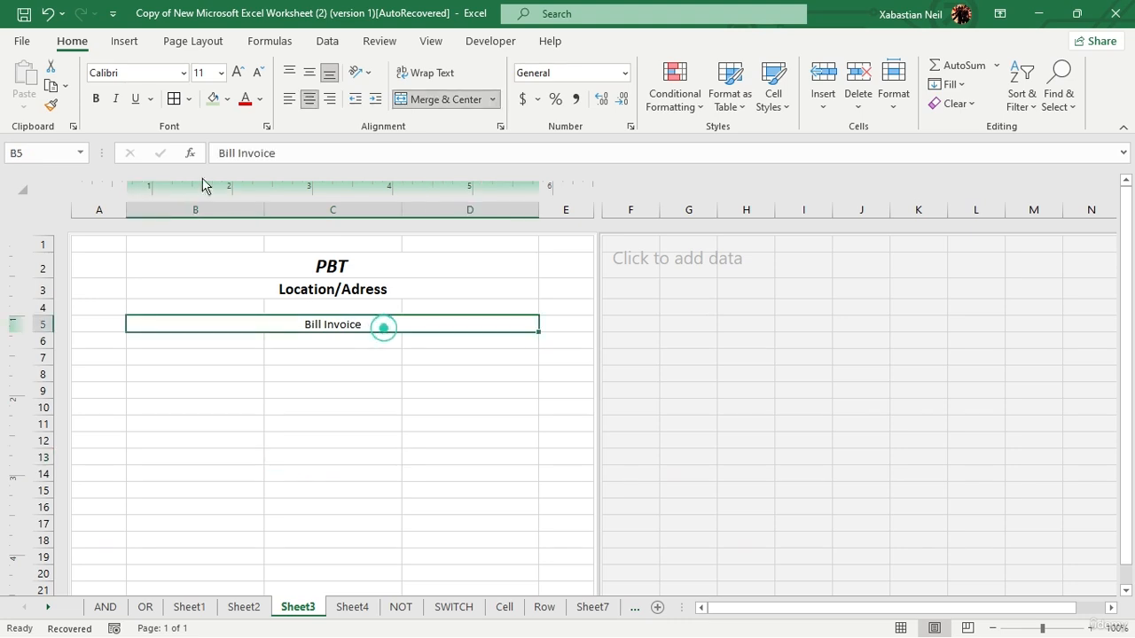
left_click(237, 73)
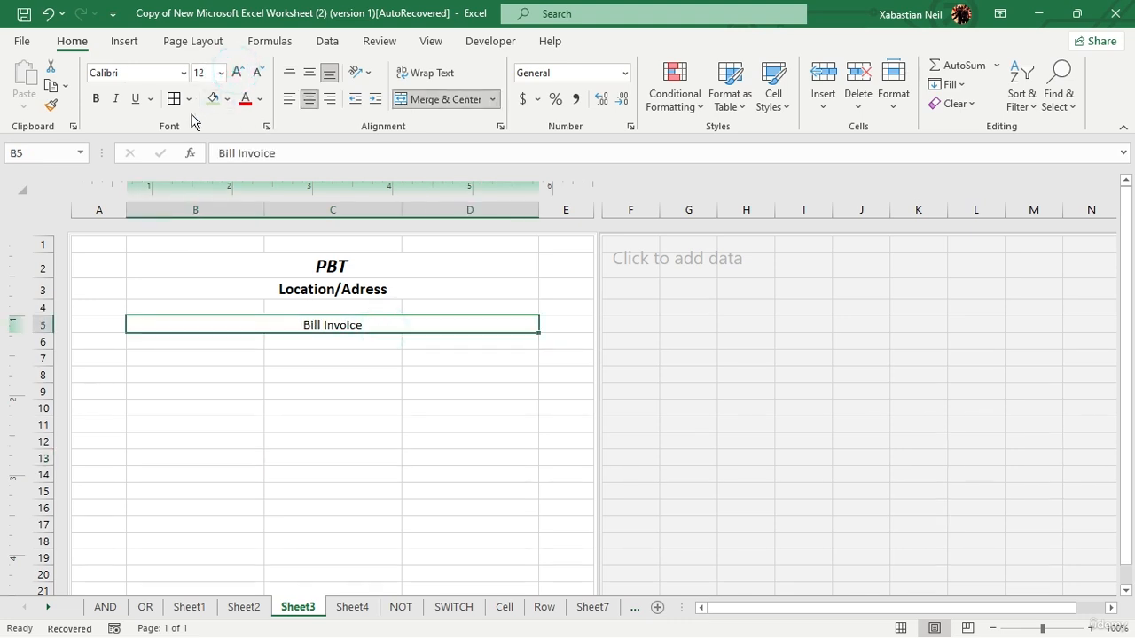
left_click(96, 98)
left_click(352, 424)
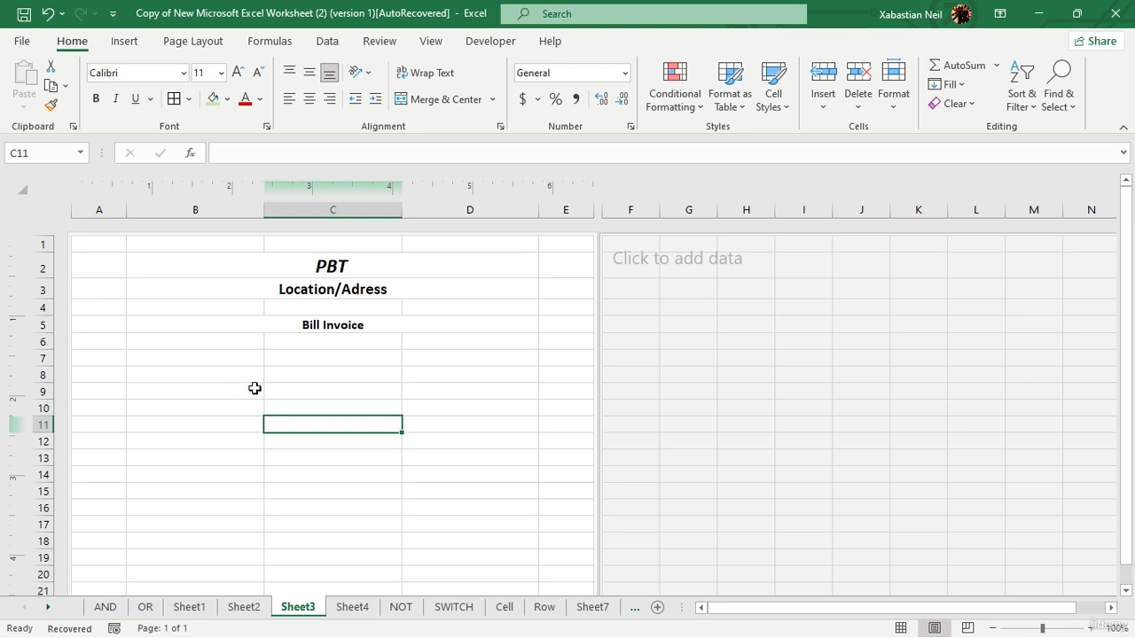
Step: Enter the column headings Bill. No, Items, Quantity and Amount in cells B6 through E6
double_click(193, 339)
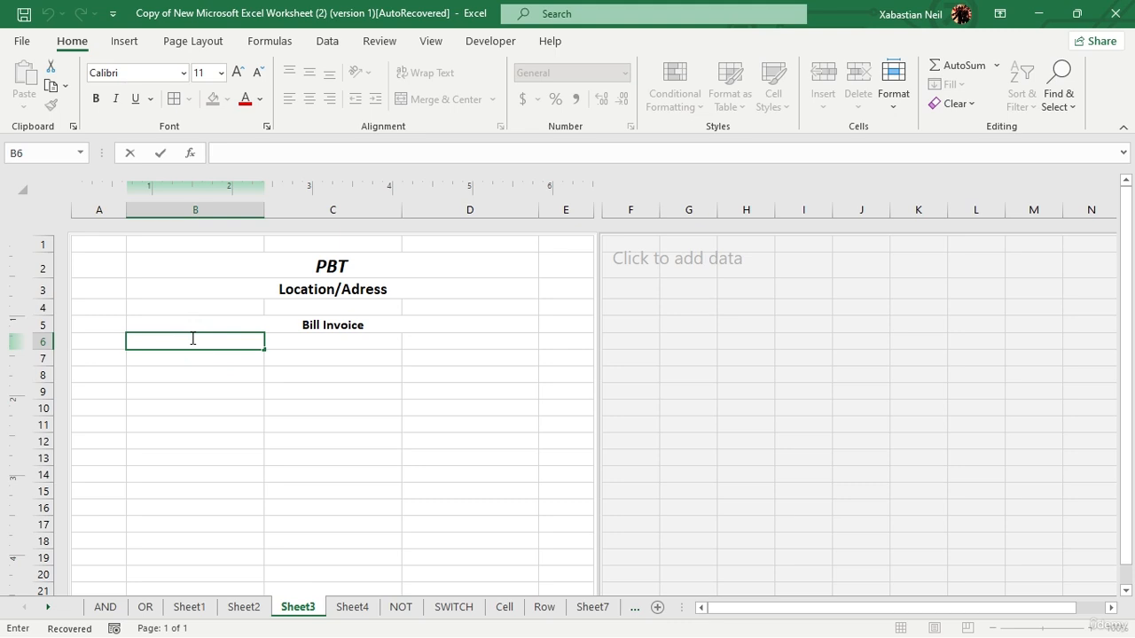
type("N")
type("Bill")
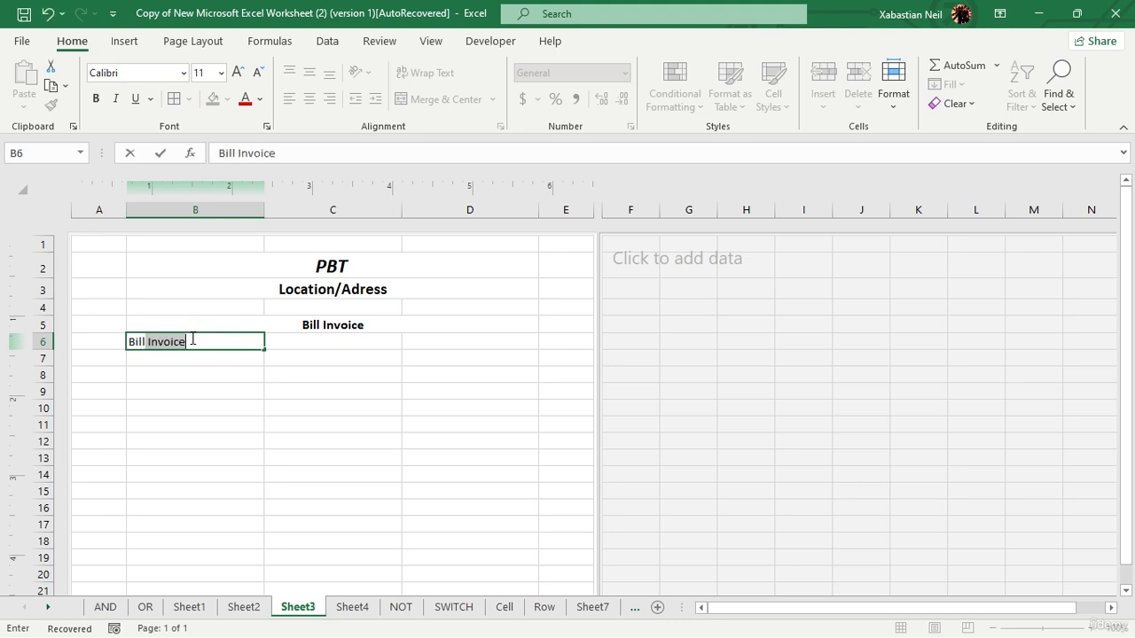
type(". no")
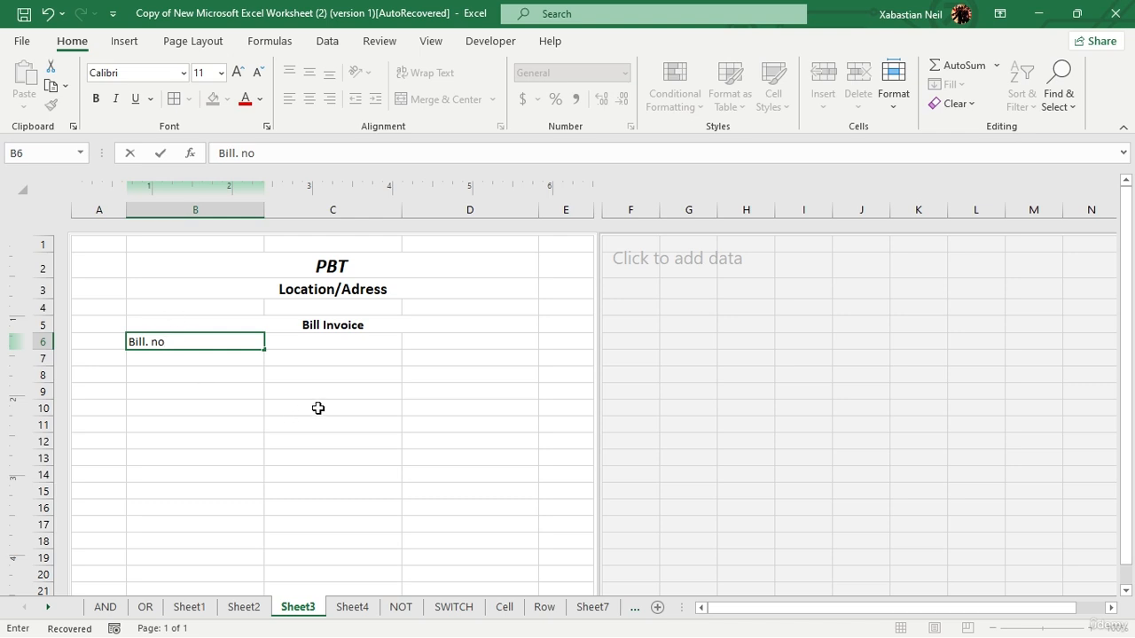
left_click(348, 339)
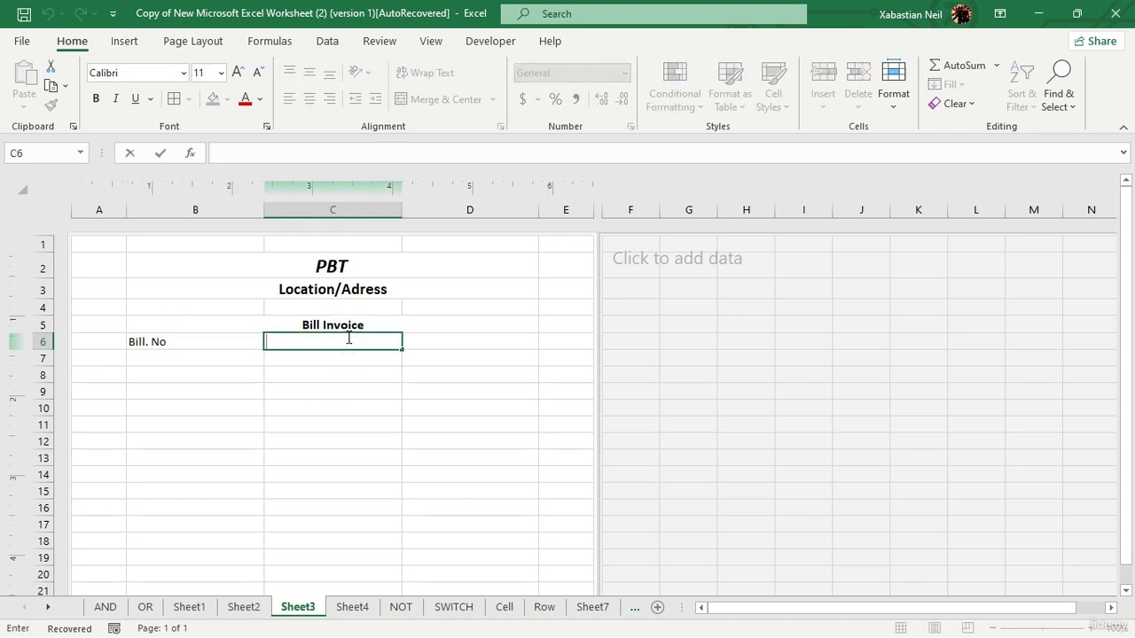
type("N")
type("tems")
left_click(469, 344)
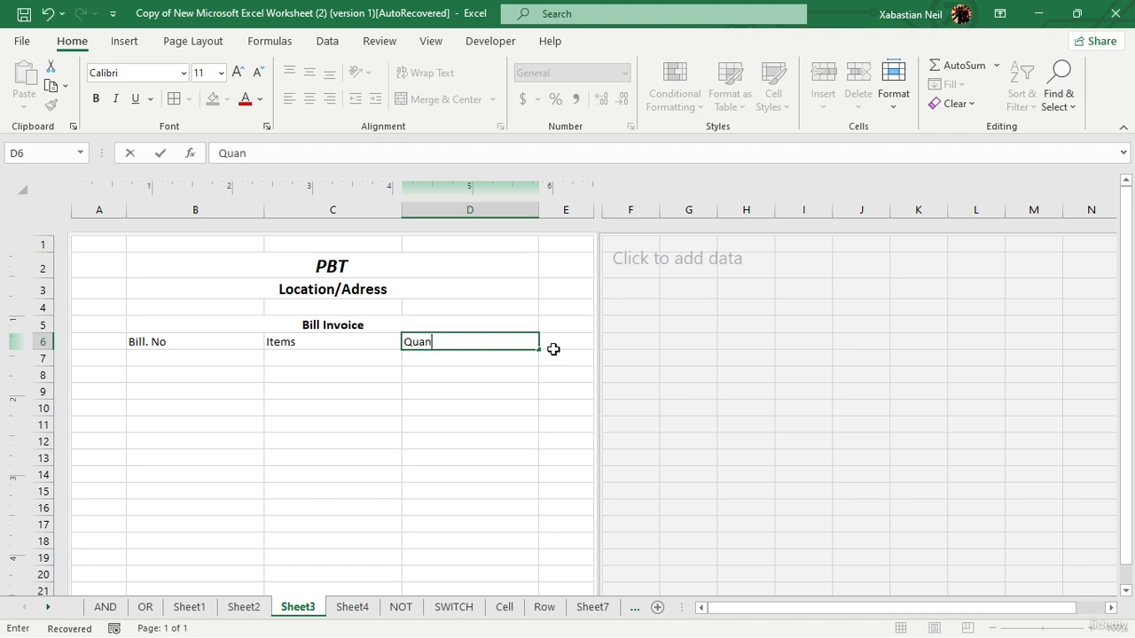
left_click(553, 349)
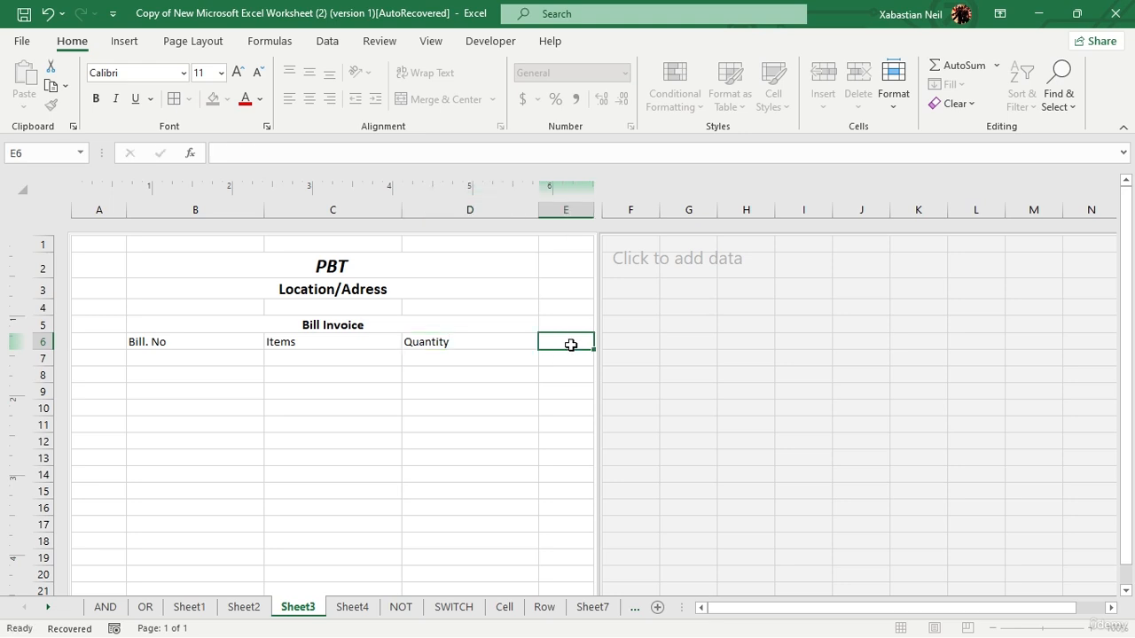
type("Amount")
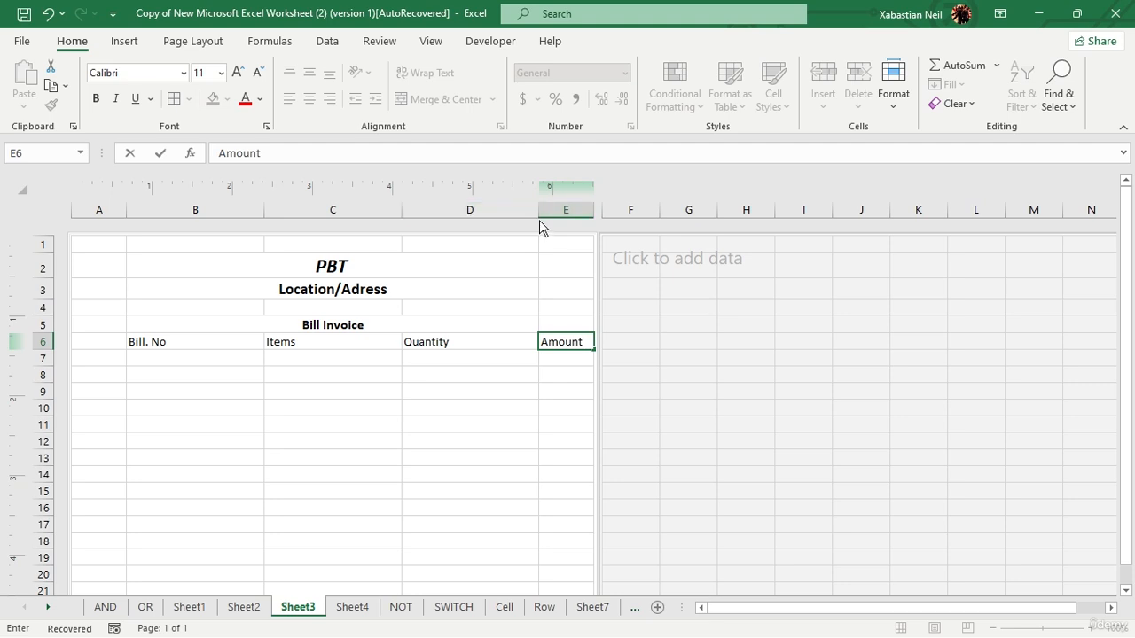
Step: Make column D somewhat narrower and column E wider so the Quantity and Amount columns are closer in width
left_click(523, 336)
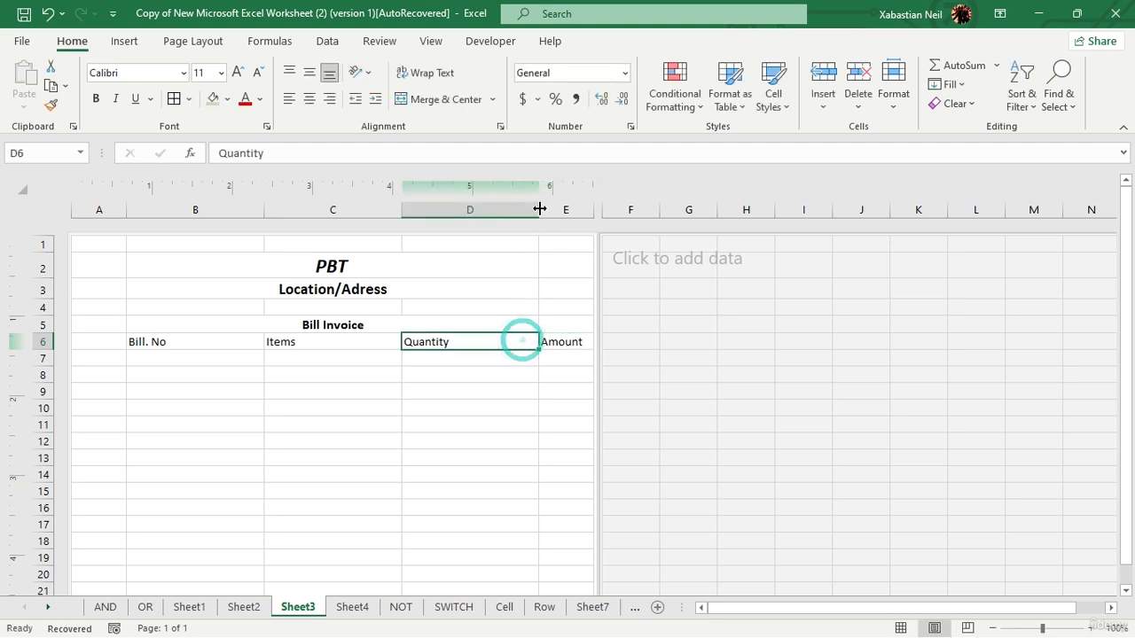
left_click_drag(538, 211, 596, 215)
left_click(278, 423)
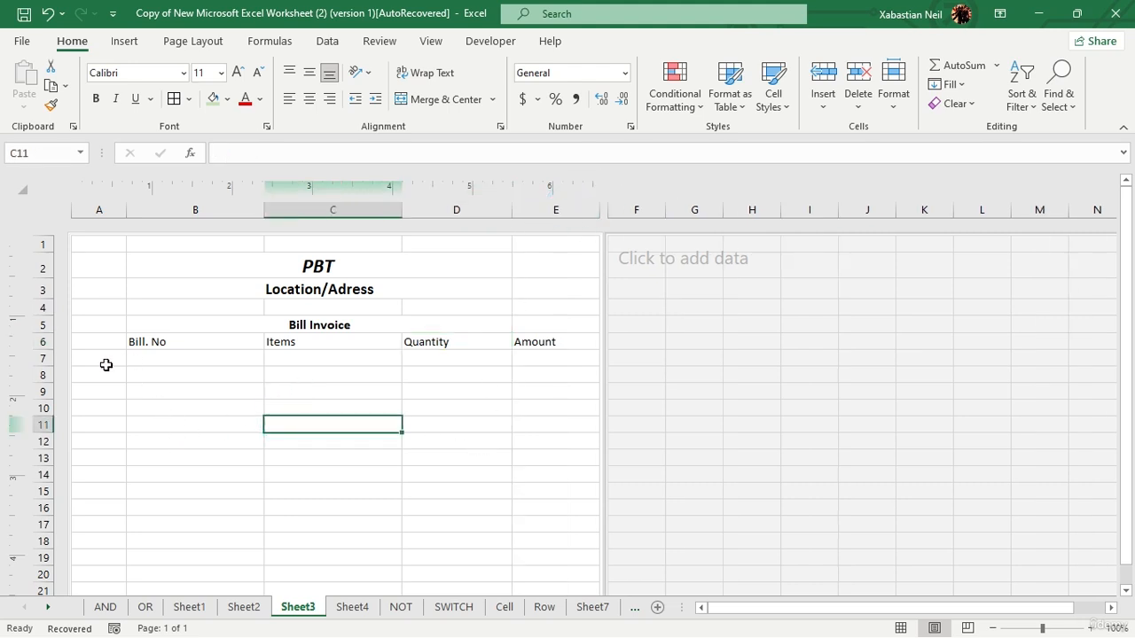
Step: Make the whole heading row 6 bold and italic
left_click(43, 342)
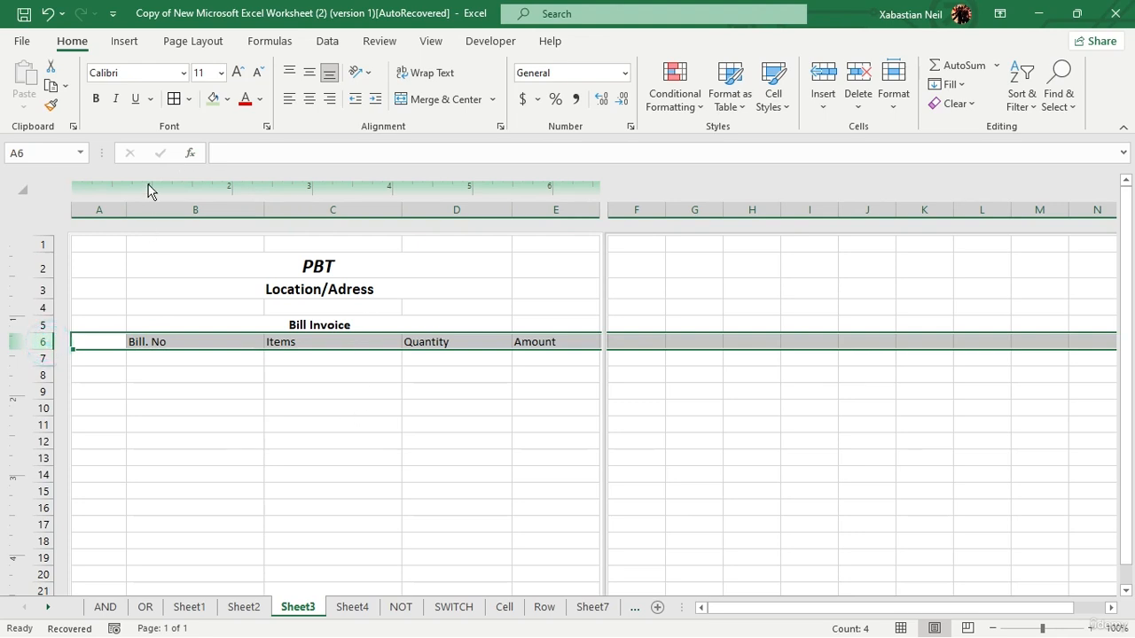
left_click(96, 98)
left_click(116, 99)
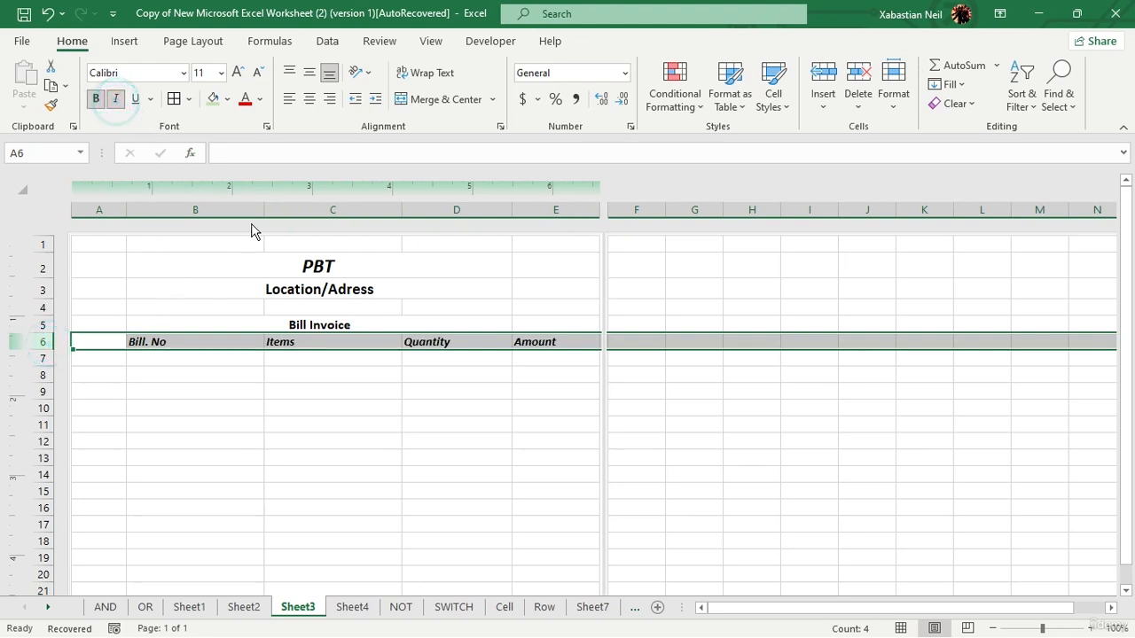
Step: Increase the font size of heading row 6 to 12 and remove its italic formatting
left_click(236, 72)
left_click(258, 483)
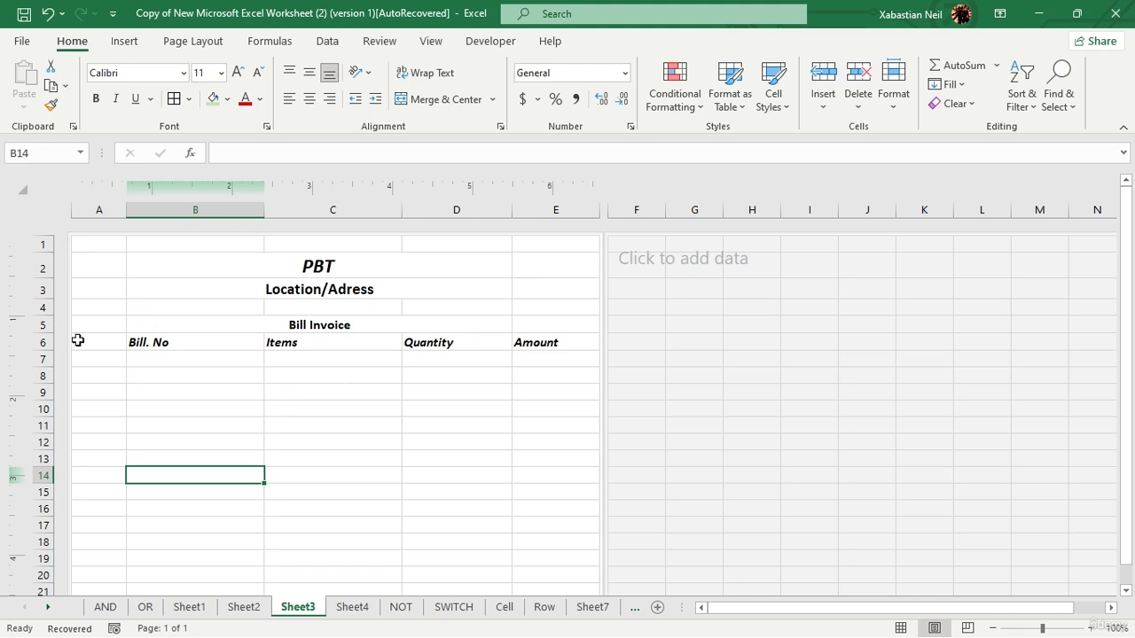
left_click(43, 342)
left_click(115, 98)
left_click(166, 469)
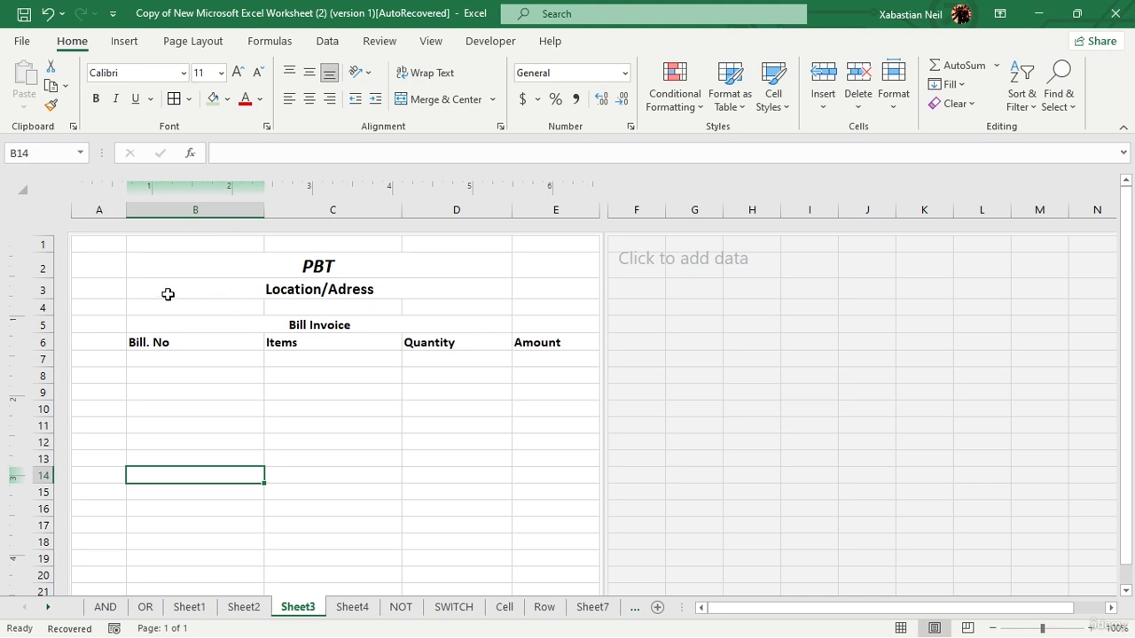
Step: Apply a thick bottom border to the merged Bill Invoice heading in row 5
left_click_drag(172, 263, 579, 479)
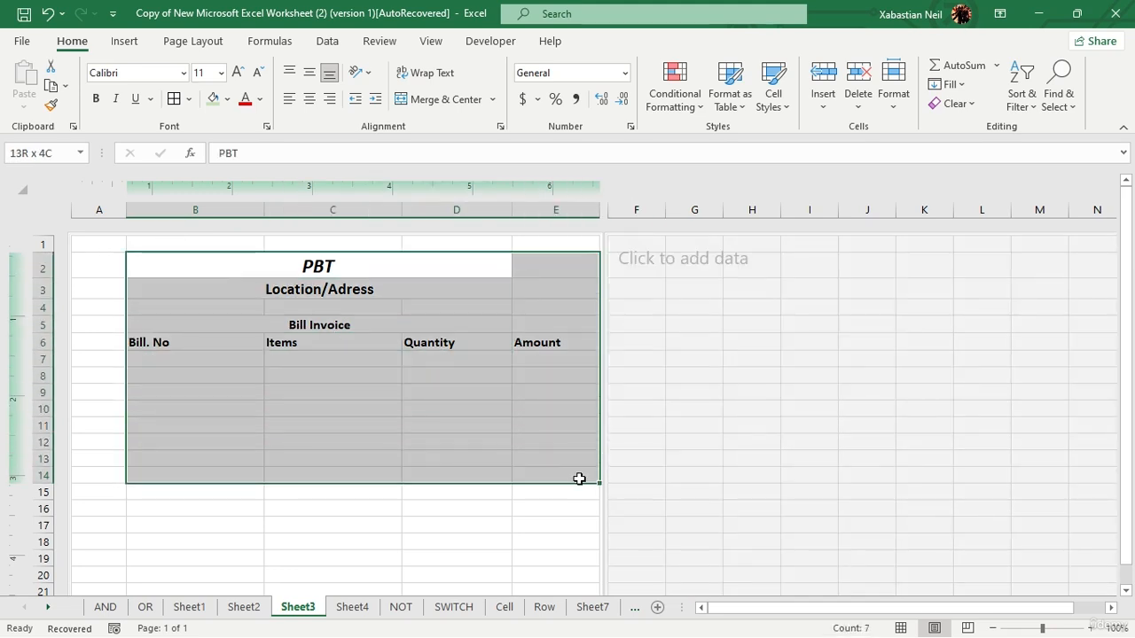
left_click(397, 459)
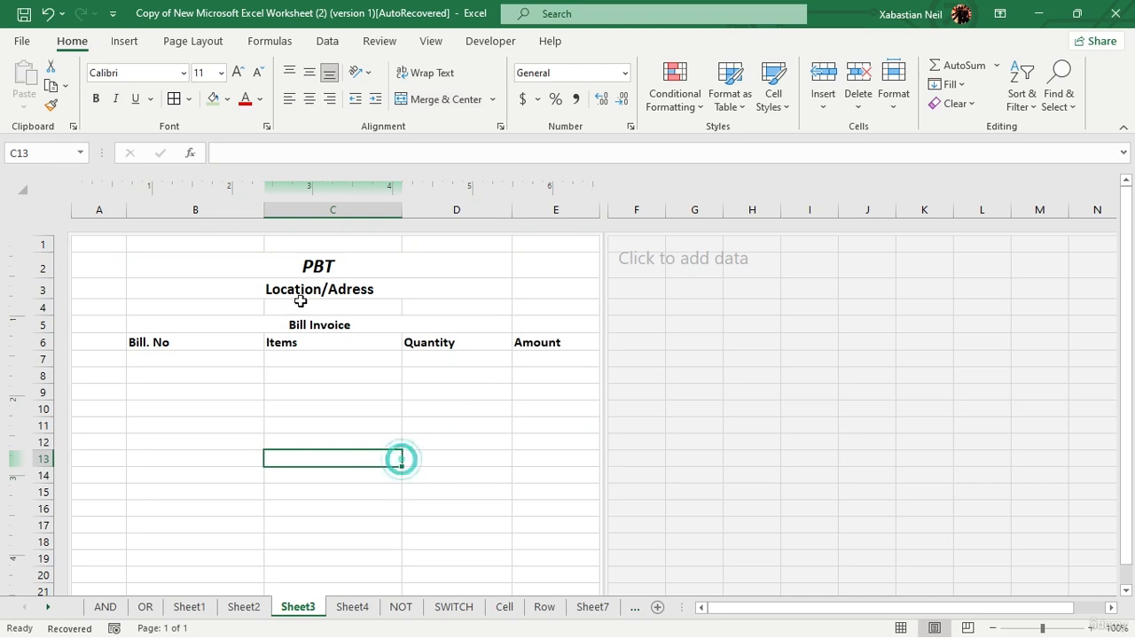
left_click(224, 325)
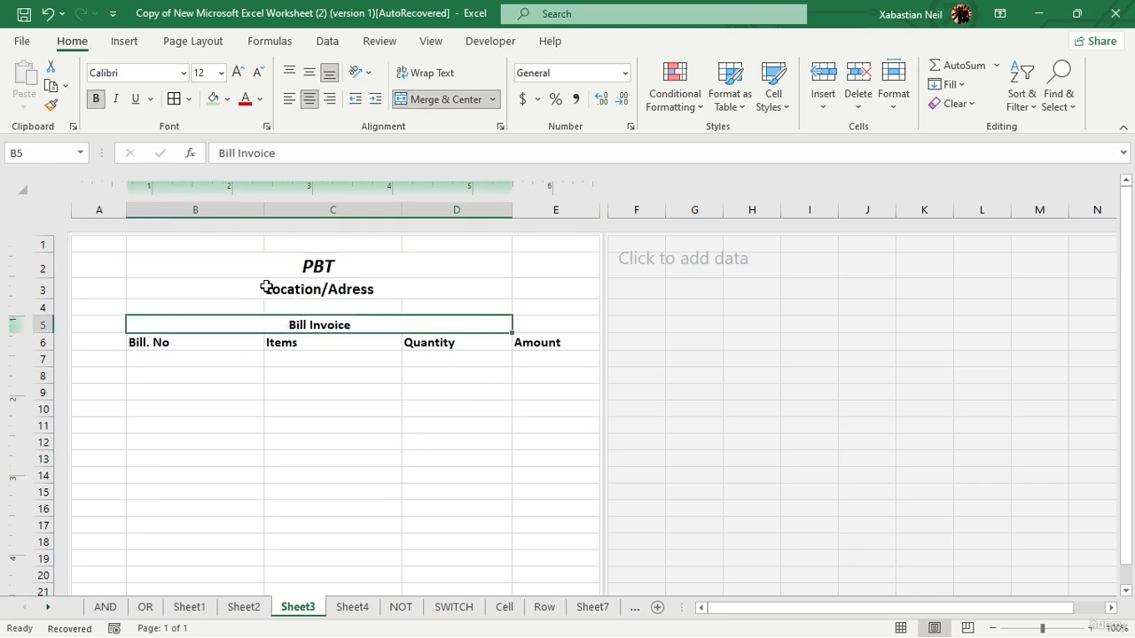
left_click(187, 100)
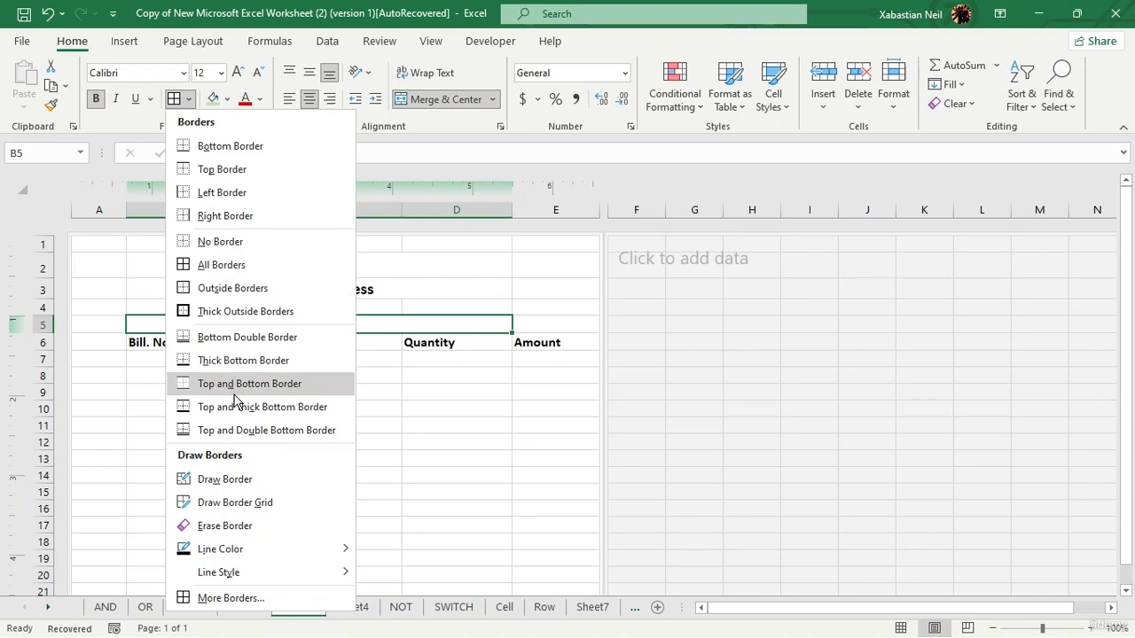
left_click(266, 363)
left_click(382, 406)
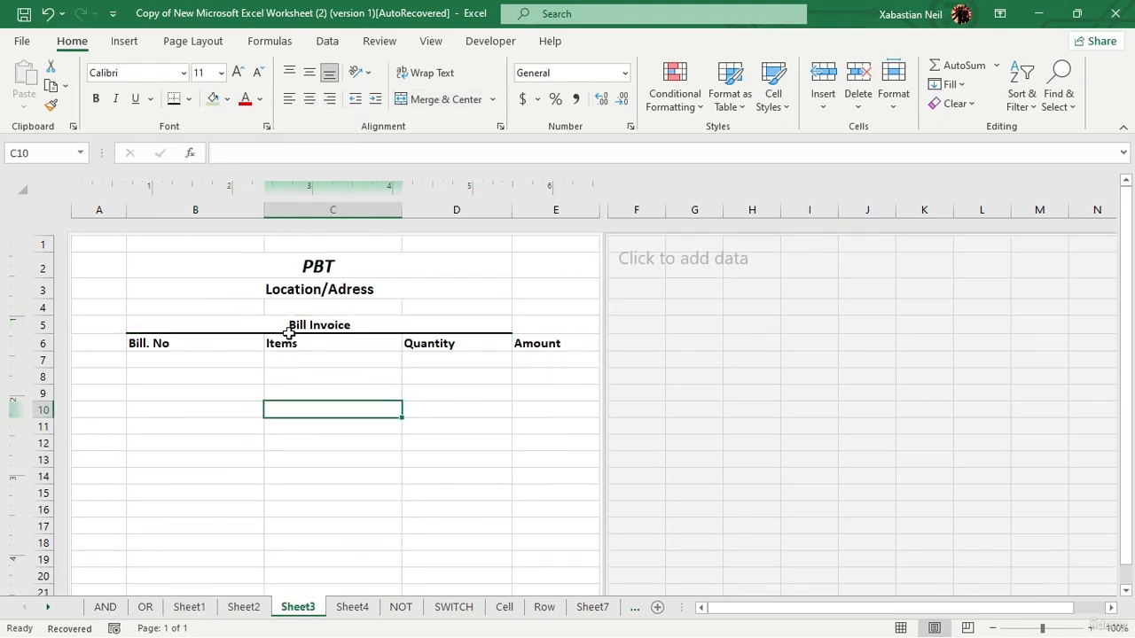
Step: Merge and center the Bill Invoice heading across B5:E5 and give it a thick bottom border
left_click(254, 325)
left_click_drag(445, 327, 527, 327)
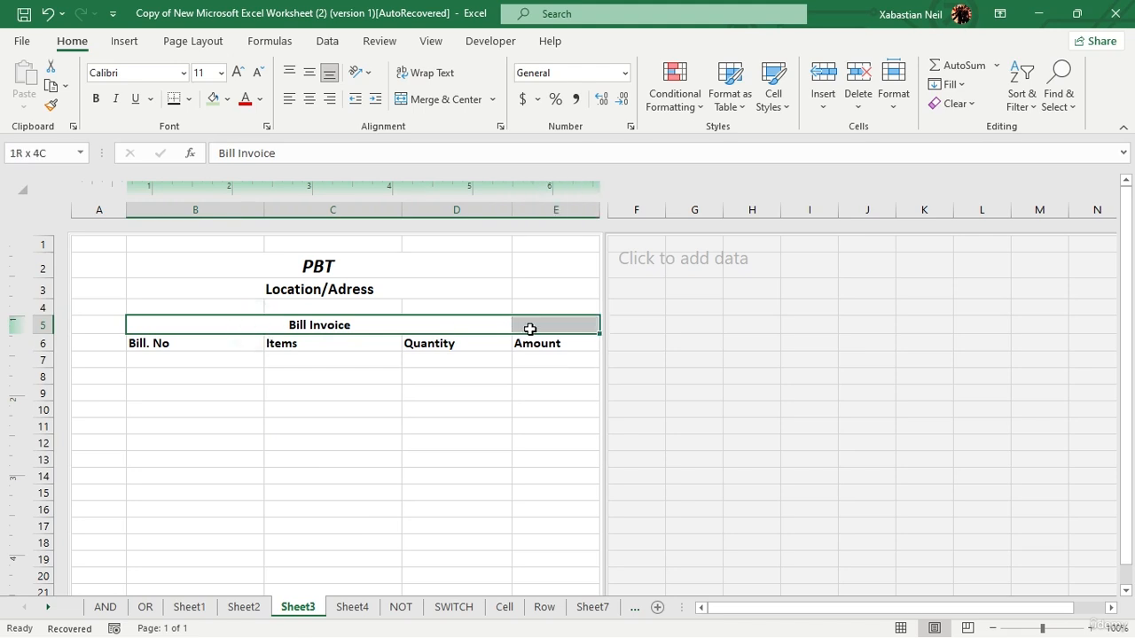
left_click(421, 98)
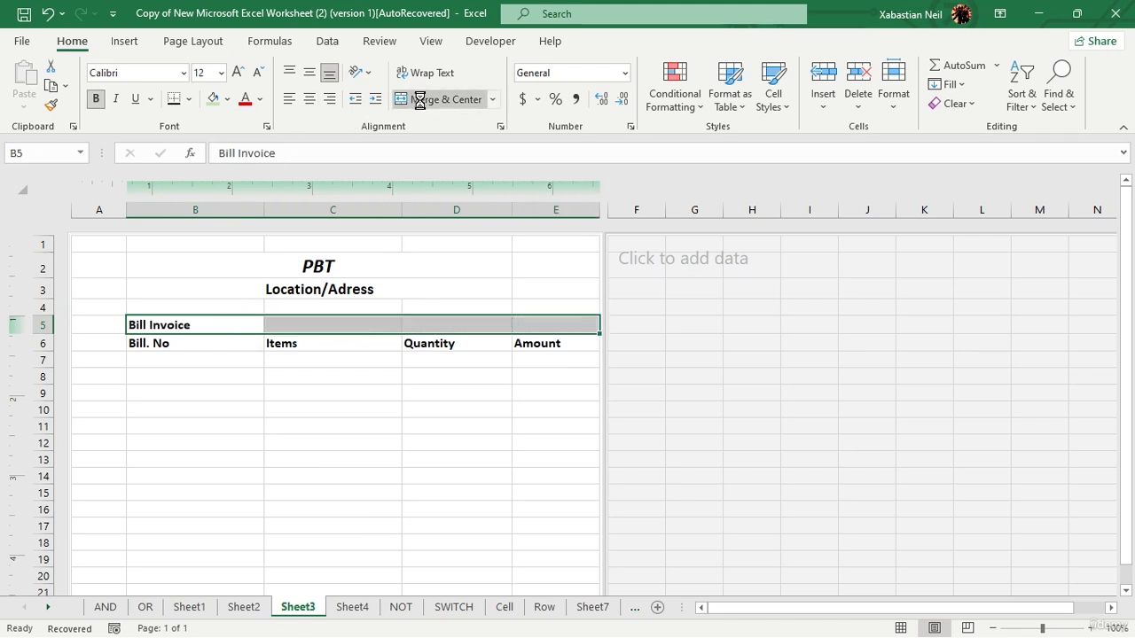
left_click(421, 98)
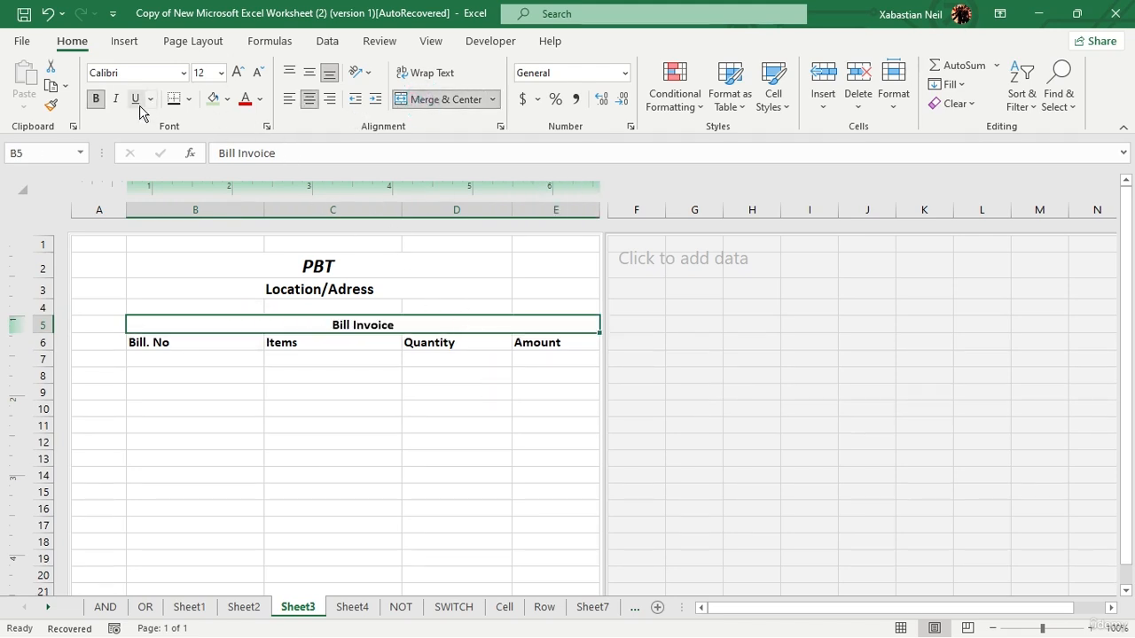
left_click(174, 98)
left_click(267, 416)
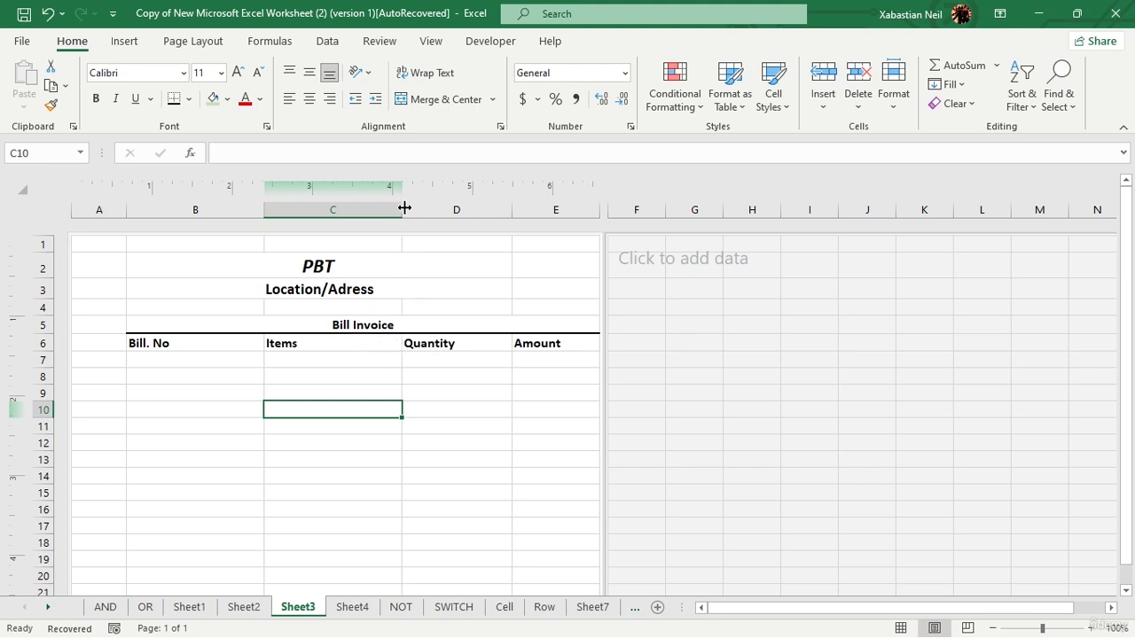
Step: Narrow column C to fit column F on the page, and merge and center the Bill Invoice heading across B5:F5
left_click_drag(402, 209, 359, 211)
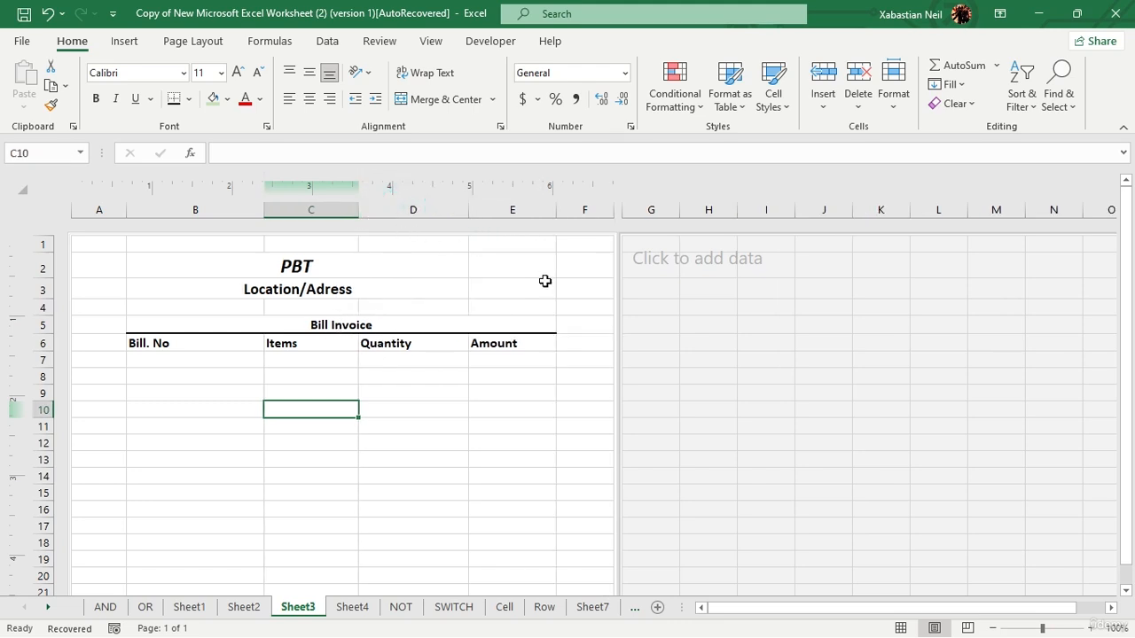
left_click_drag(442, 323, 589, 325)
left_click(440, 99)
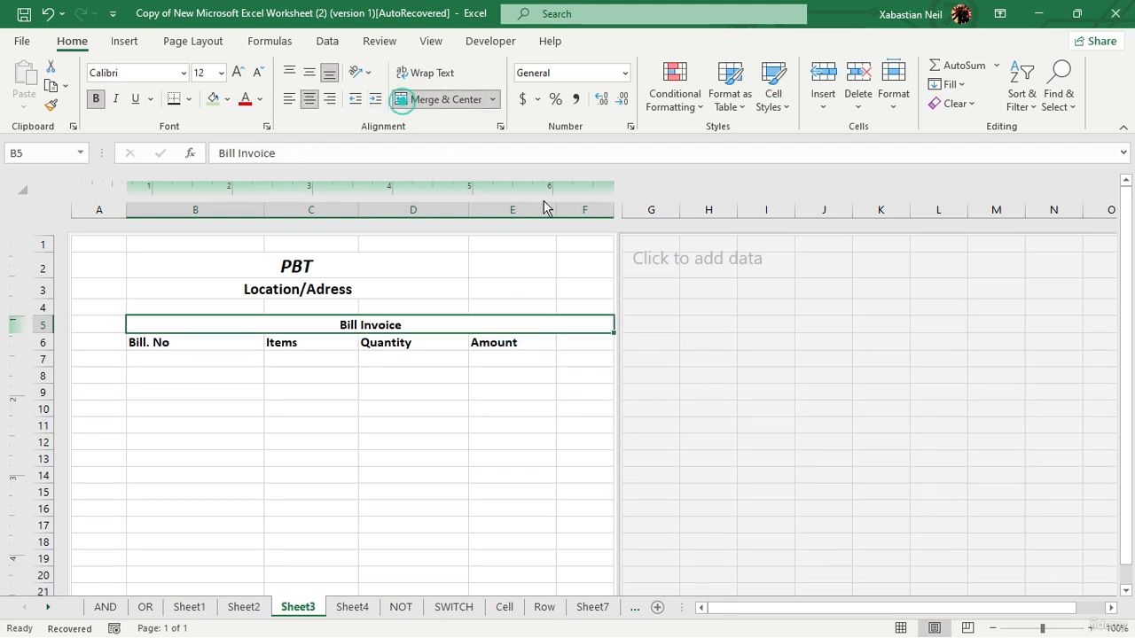
Step: Enter the heading Rate in cell F6 and copy it over the Quantity heading in D6
left_click(581, 341)
type("Rate")
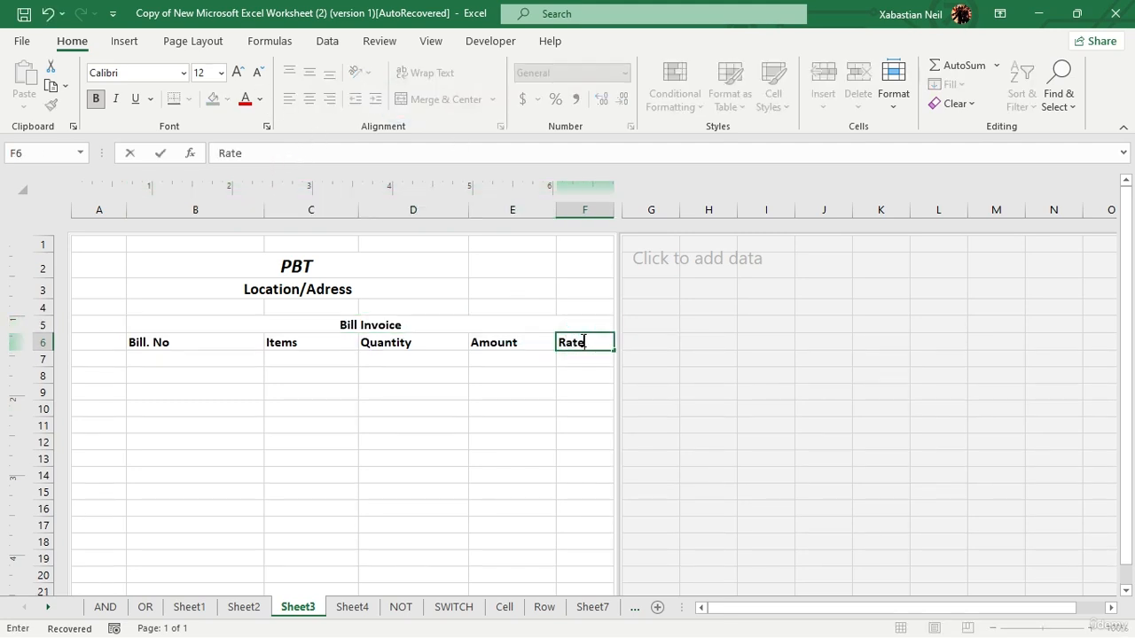
left_click(559, 444)
left_click(581, 340)
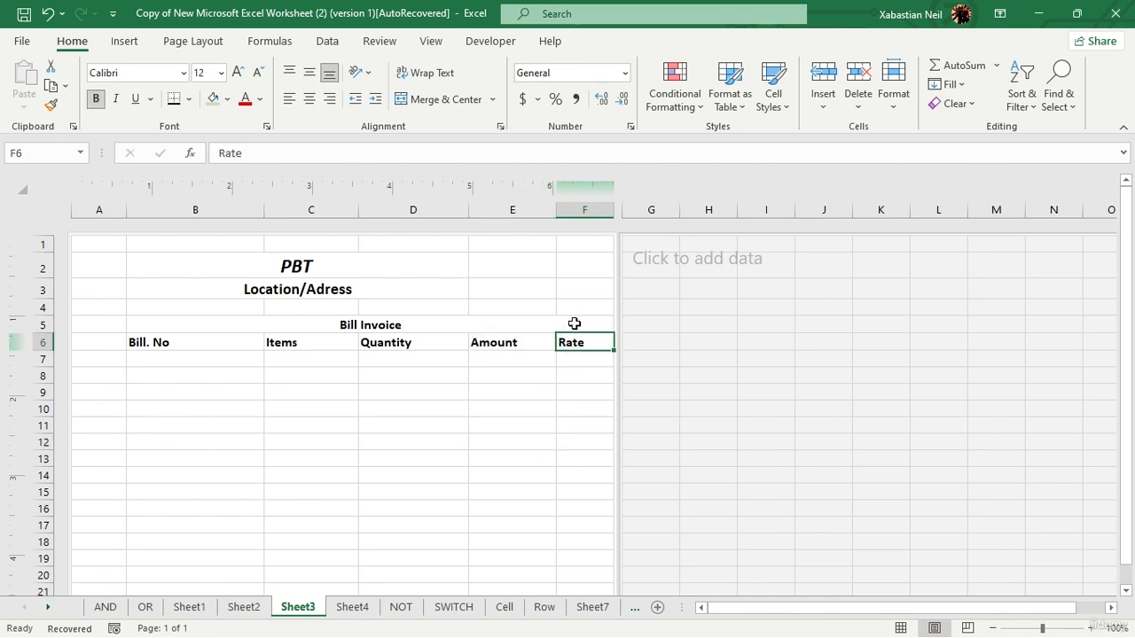
key("ctrl+c")
left_click(413, 343)
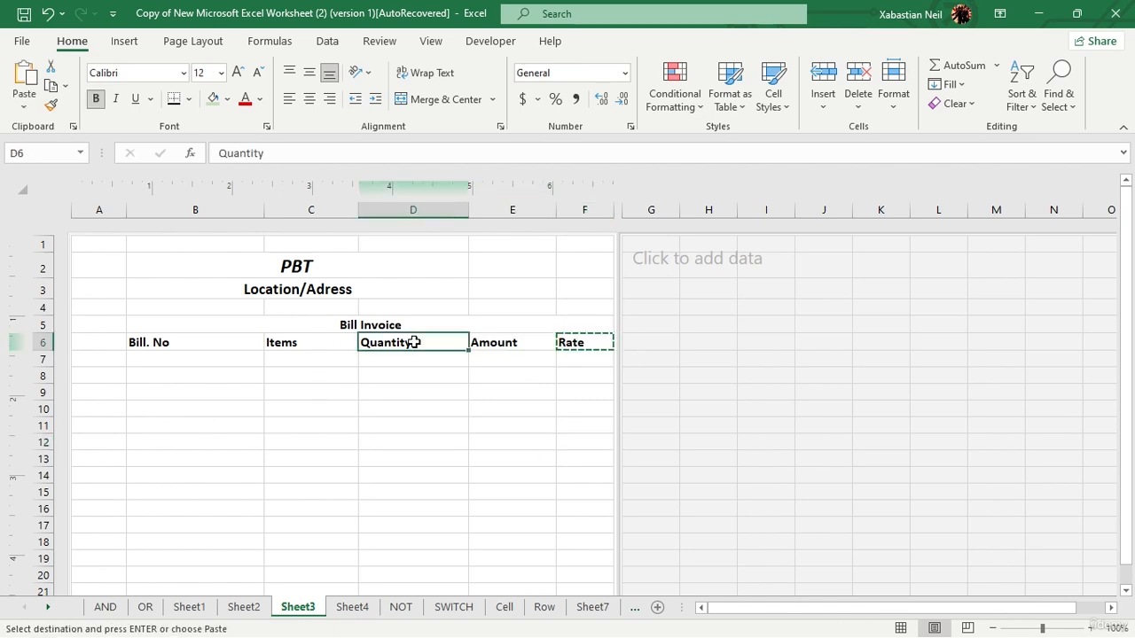
key("ctrl+v")
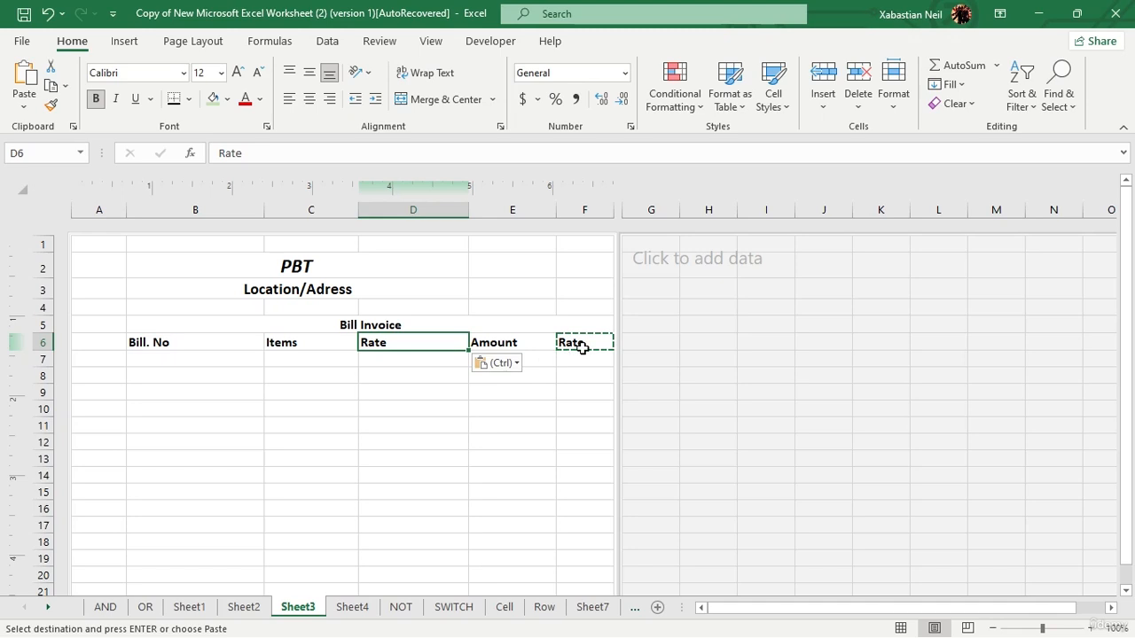
Step: Move the Amount heading from E6 to F6, replacing Rate, and enter Quantity in E6
left_click(535, 349)
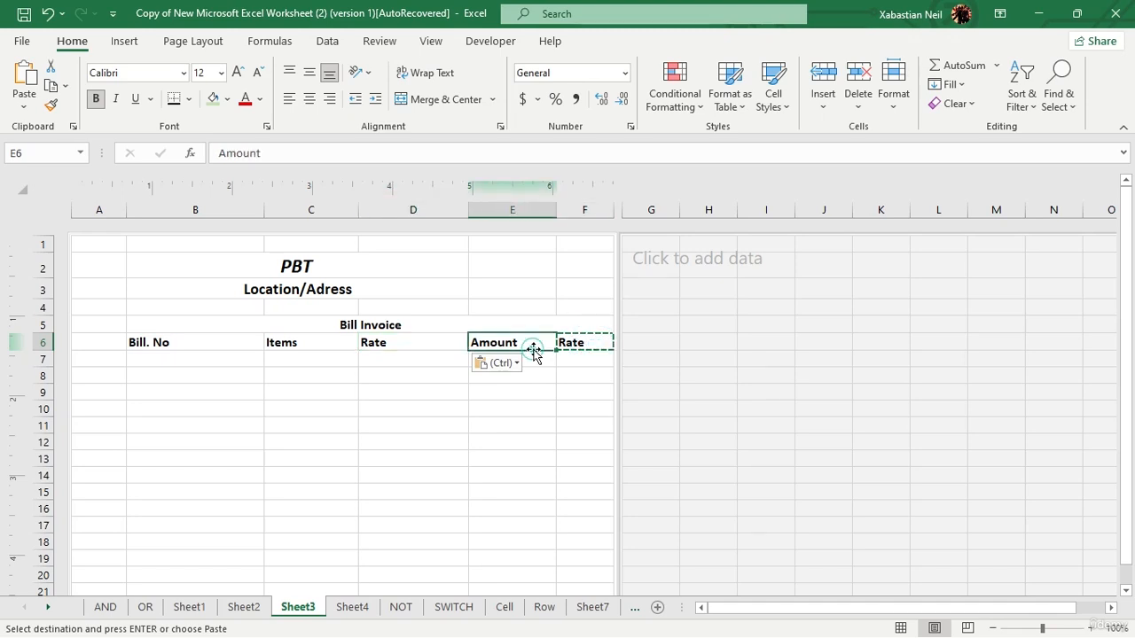
left_click_drag(550, 353, 598, 343)
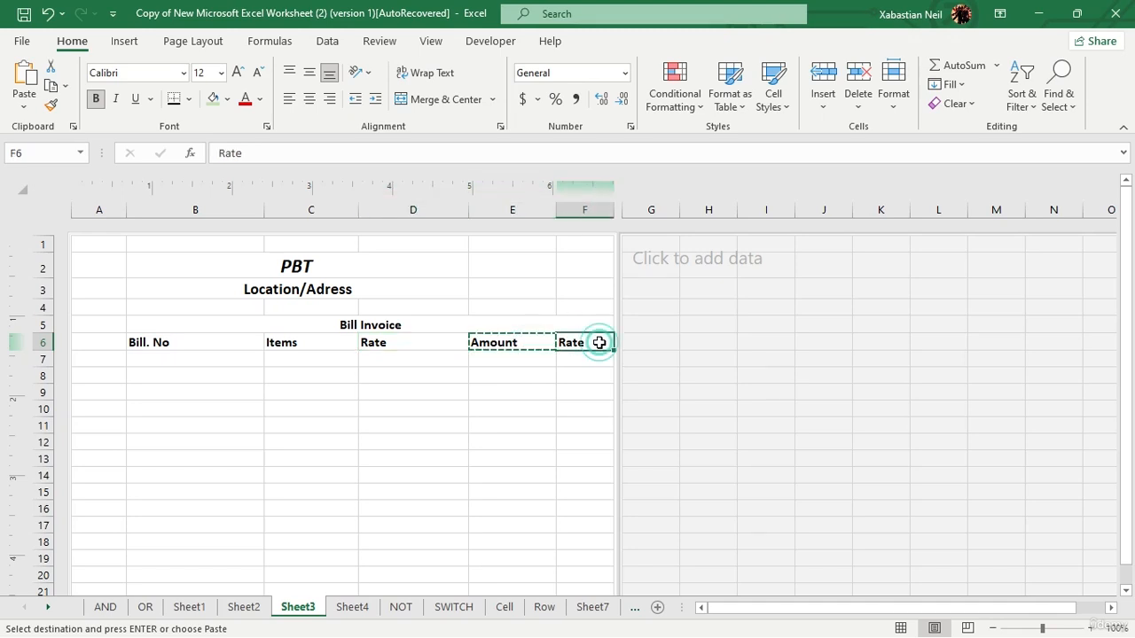
double_click(513, 344)
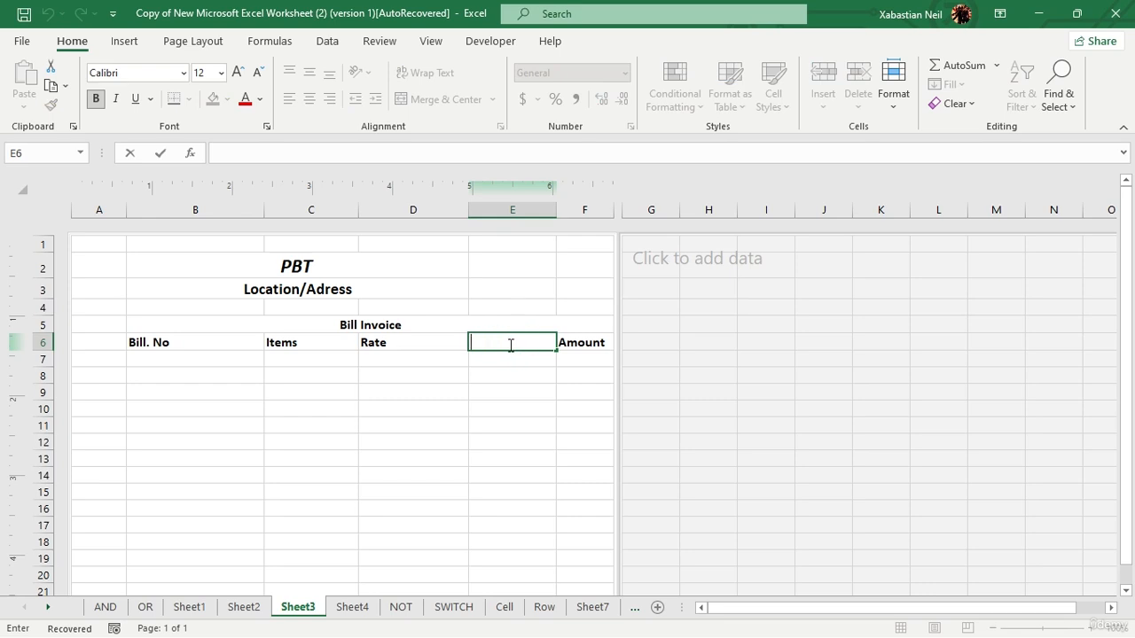
type("Quantity")
left_click(333, 428)
Step: Narrow column D slightly, and merge and center the PBT title across B2:F2
left_click_drag(470, 210, 450, 210)
left_click(306, 327)
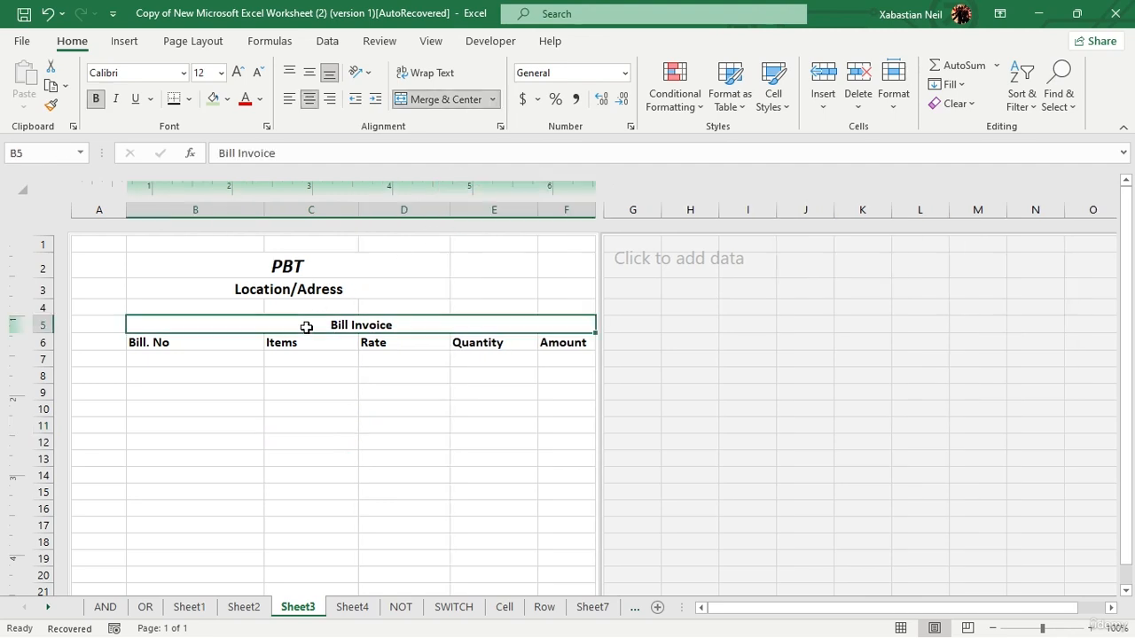
left_click_drag(381, 267, 512, 268)
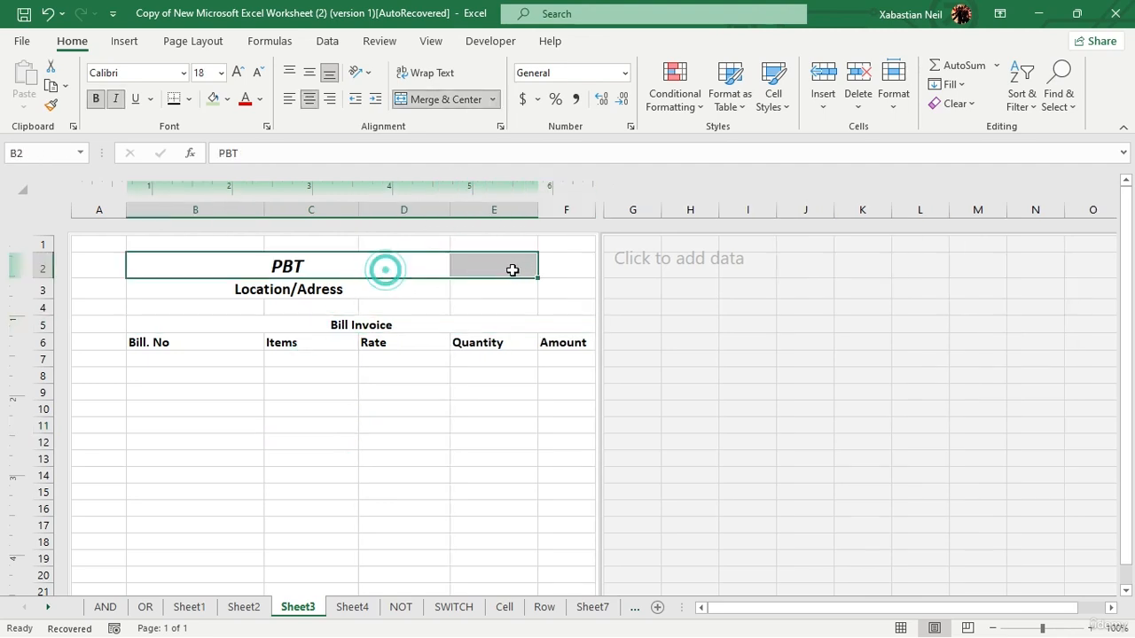
left_click_drag(375, 266, 535, 268)
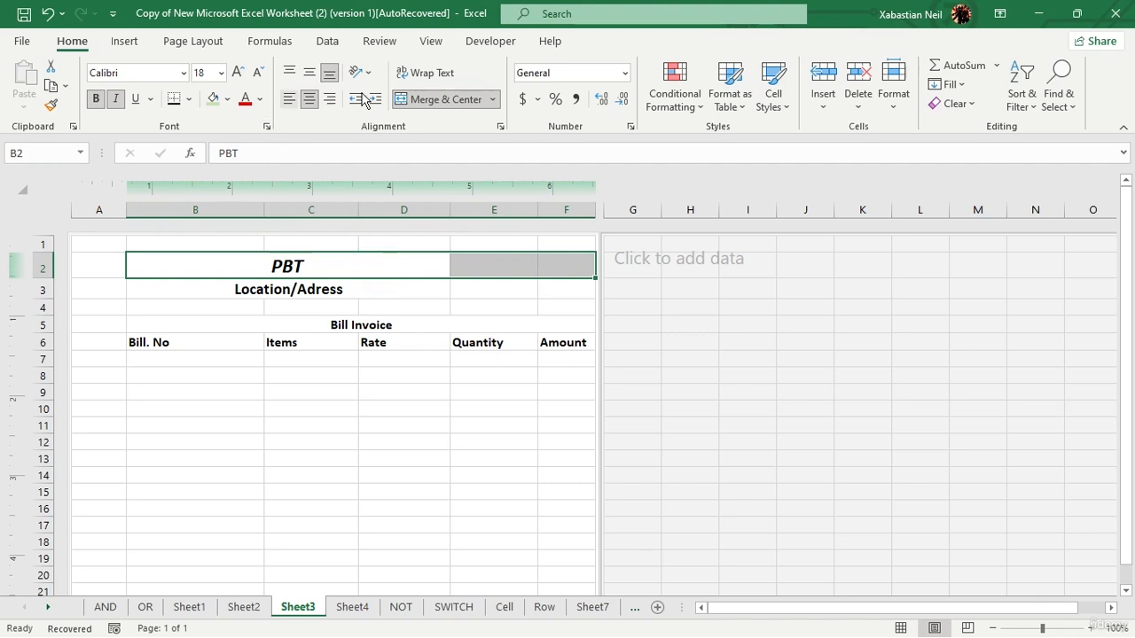
left_click(444, 99)
Step: Merge and center the Location/Adress line across B3:F3
left_click_drag(358, 282, 568, 290)
left_click(466, 100)
left_click(463, 98)
left_click(466, 93)
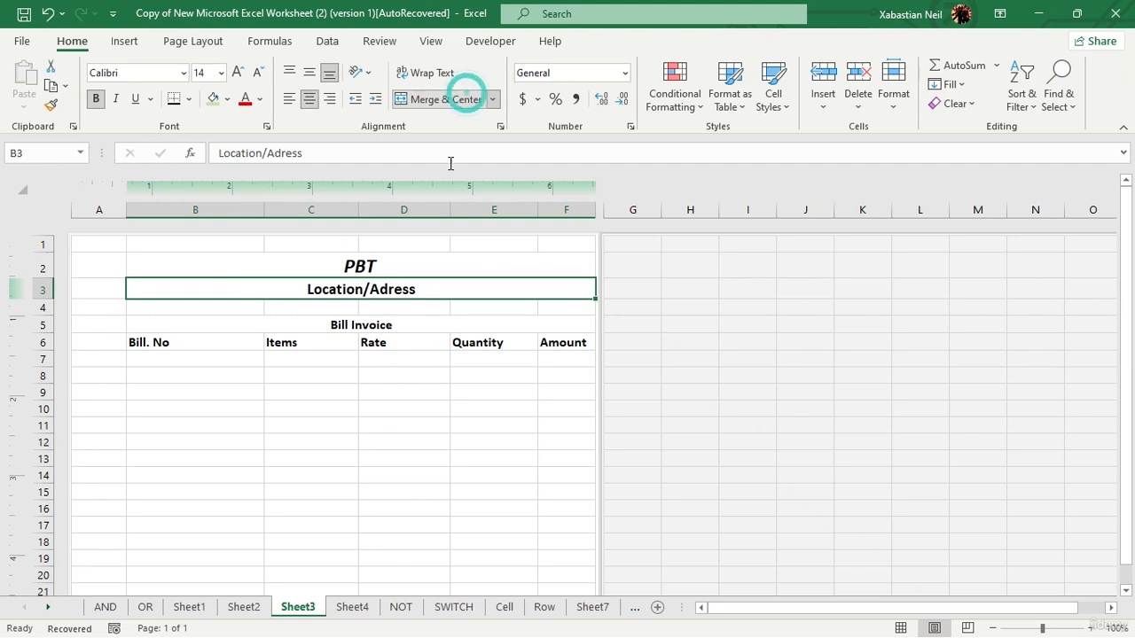
Step: Add a thick bottom border beneath the Bill Invoice heading across B5:F5
left_click(390, 324)
left_click(413, 438)
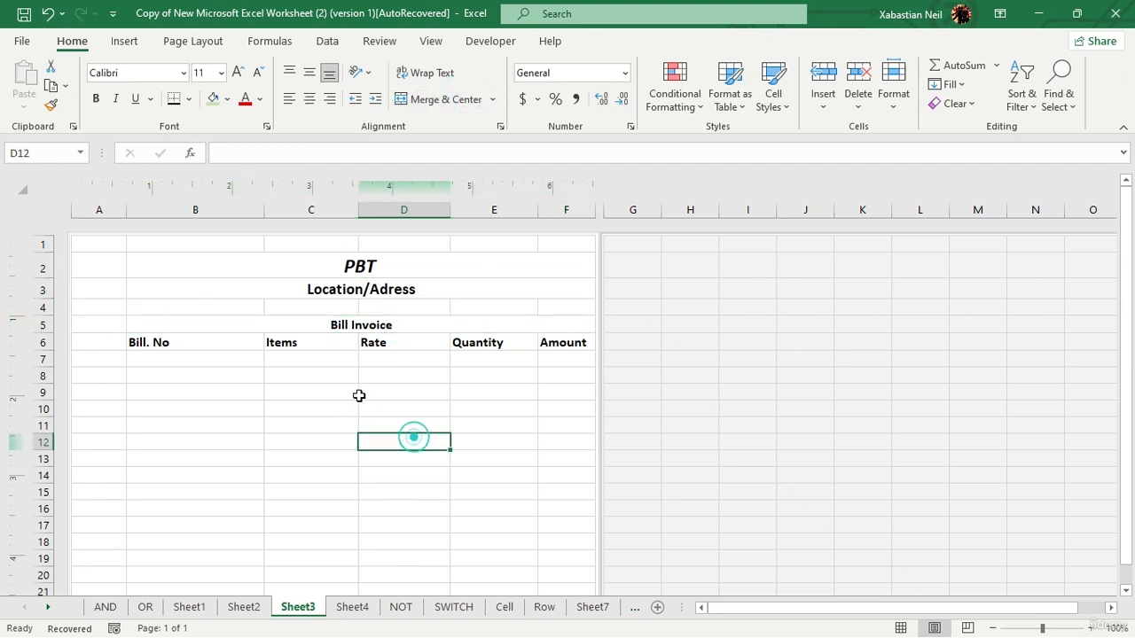
left_click(298, 325)
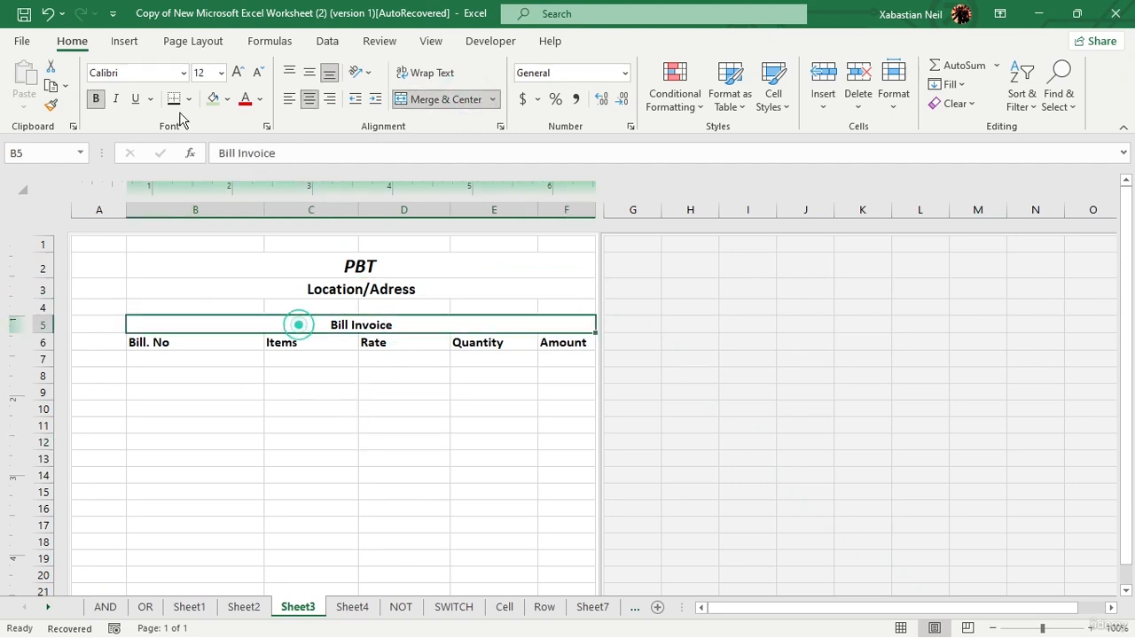
left_click(173, 99)
left_click(267, 434)
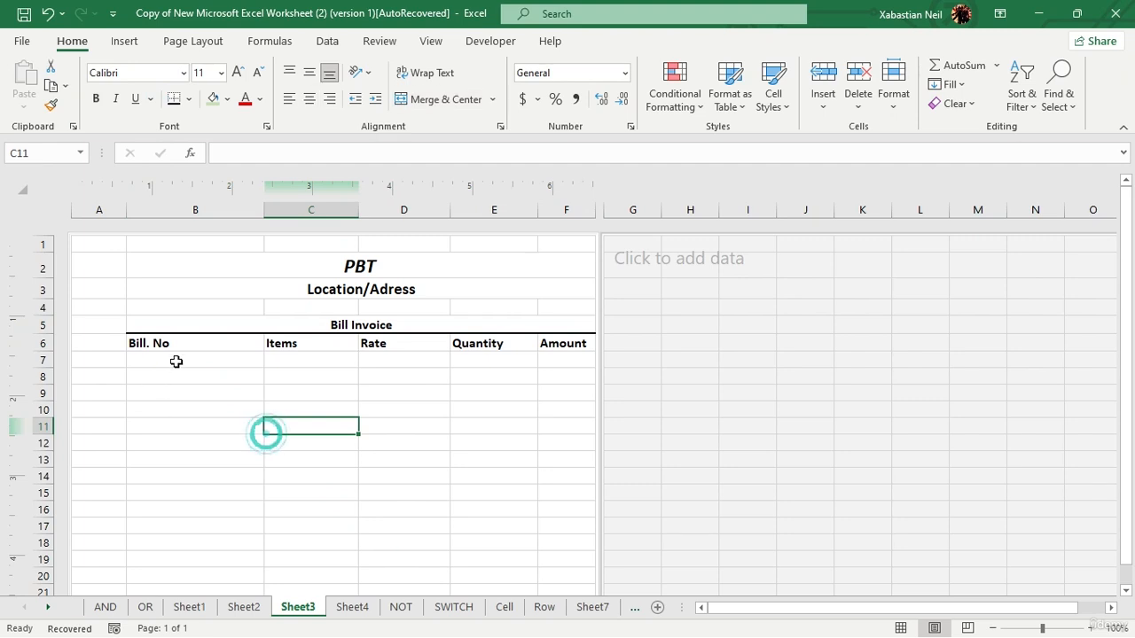
Step: Apply all borders to the item table range B6:F12
left_click_drag(171, 341, 561, 448)
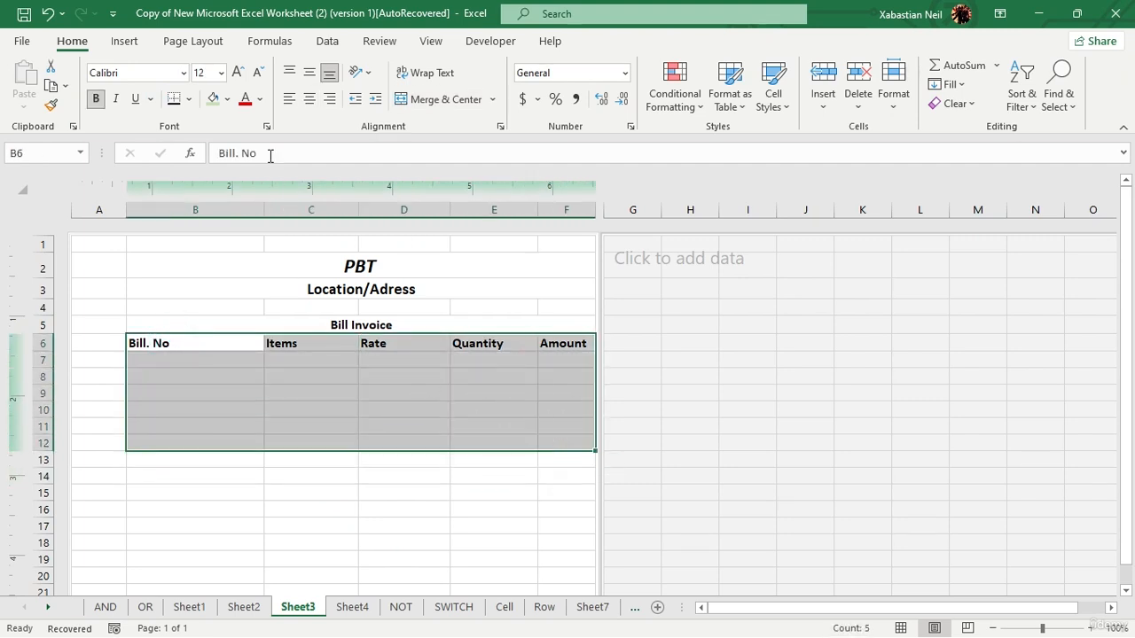
left_click(187, 99)
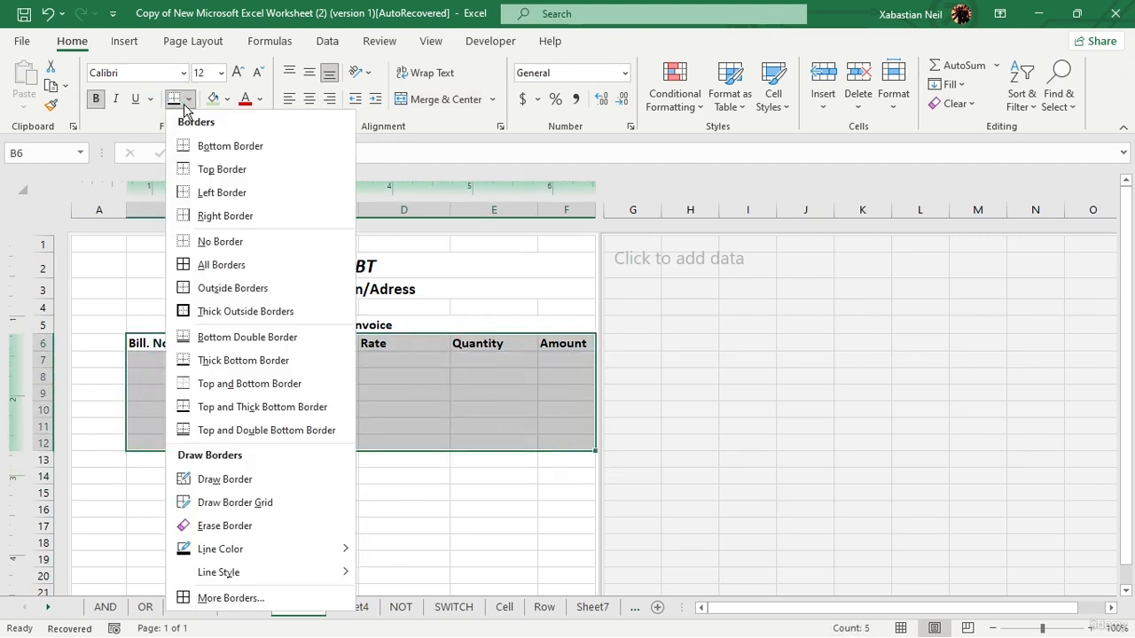
left_click(249, 269)
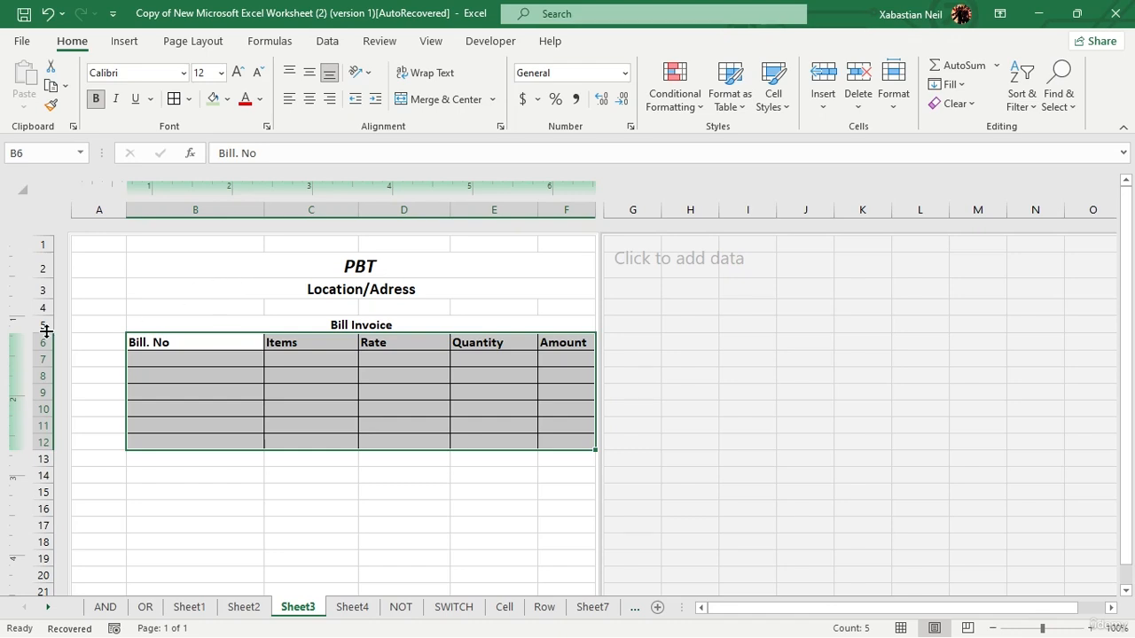
Step: Enter the bill numbers 123513, 367423, 361361, 62374, 247247 and 321515 in cells B7 through B12
left_click(174, 357)
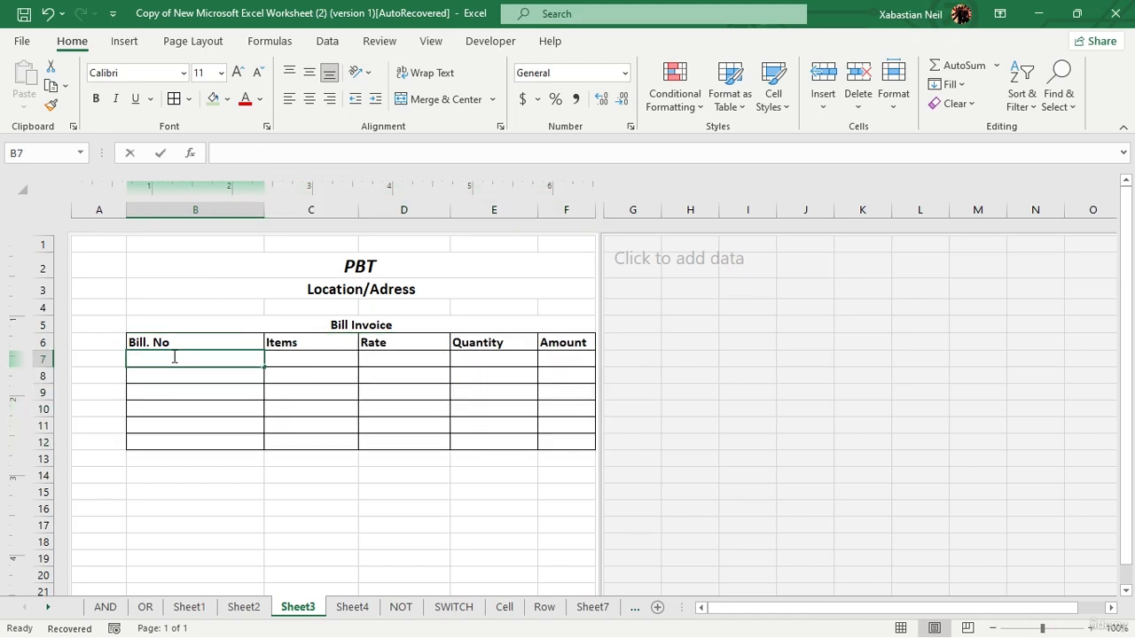
double_click(173, 357)
type("123513")
key("Return")
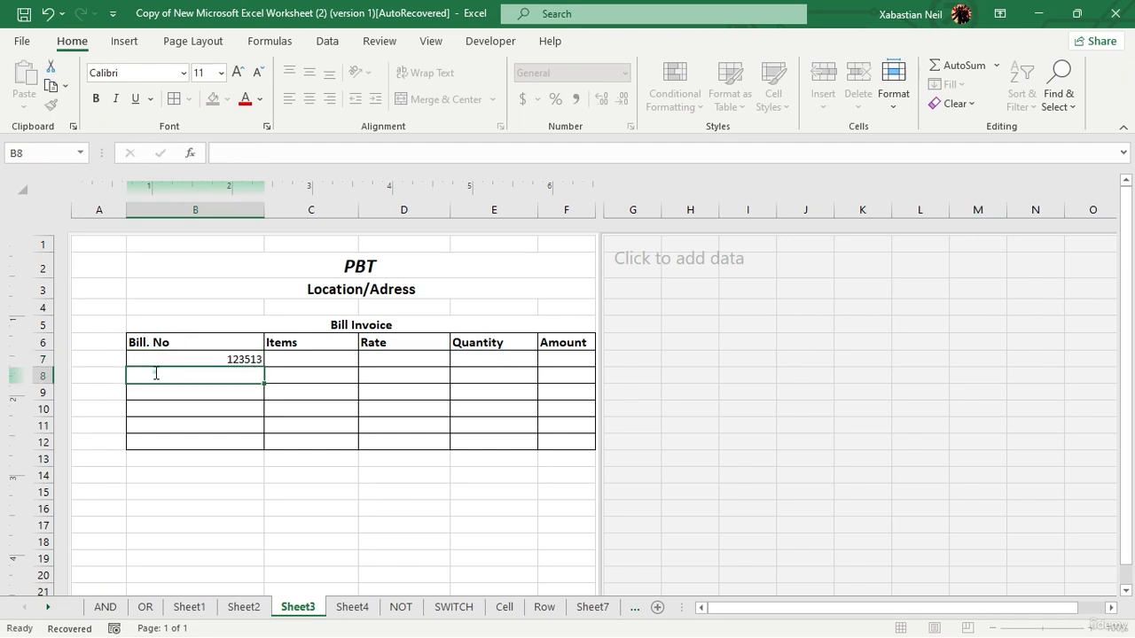
type("367423")
key("Return")
type("36136")
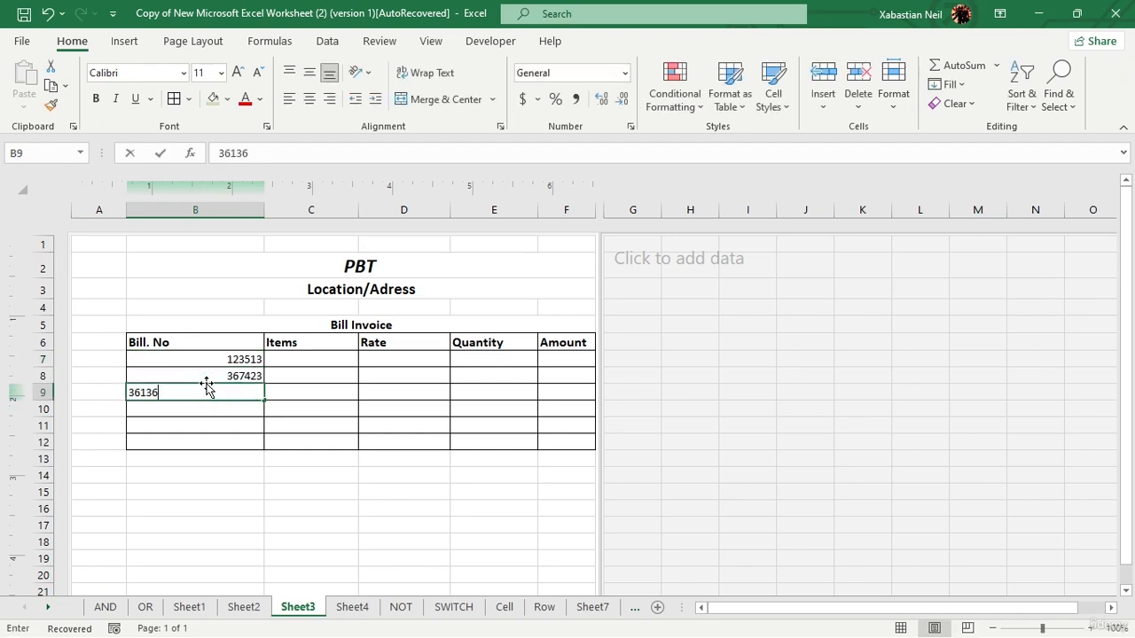
type("1")
key("Return")
type("62374")
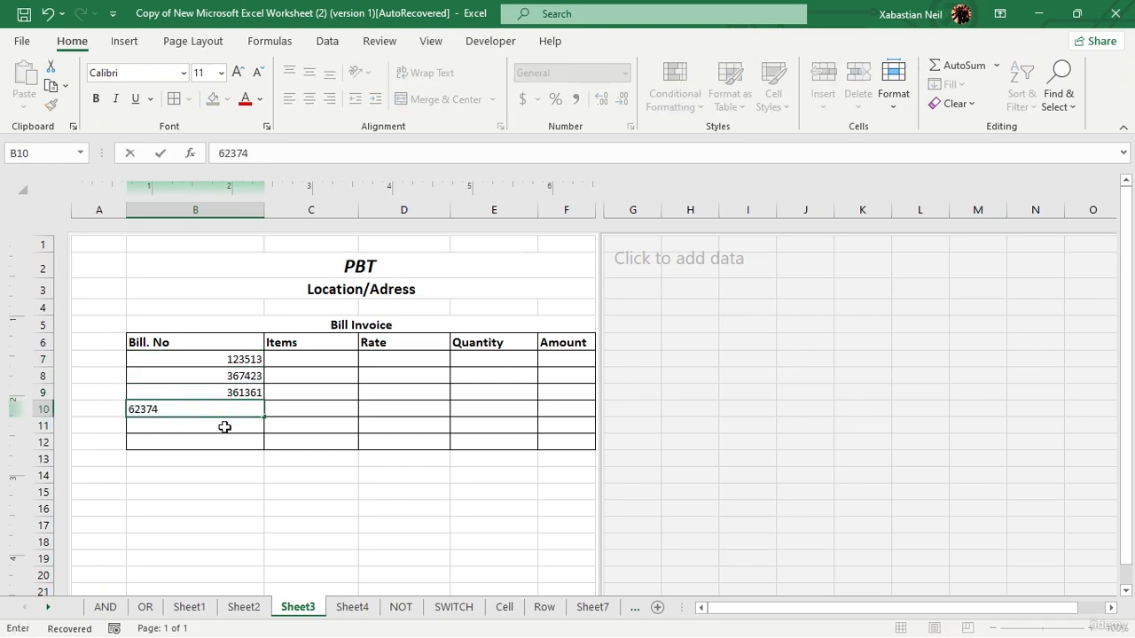
key("Return")
type("247247")
key("Return")
type("321515")
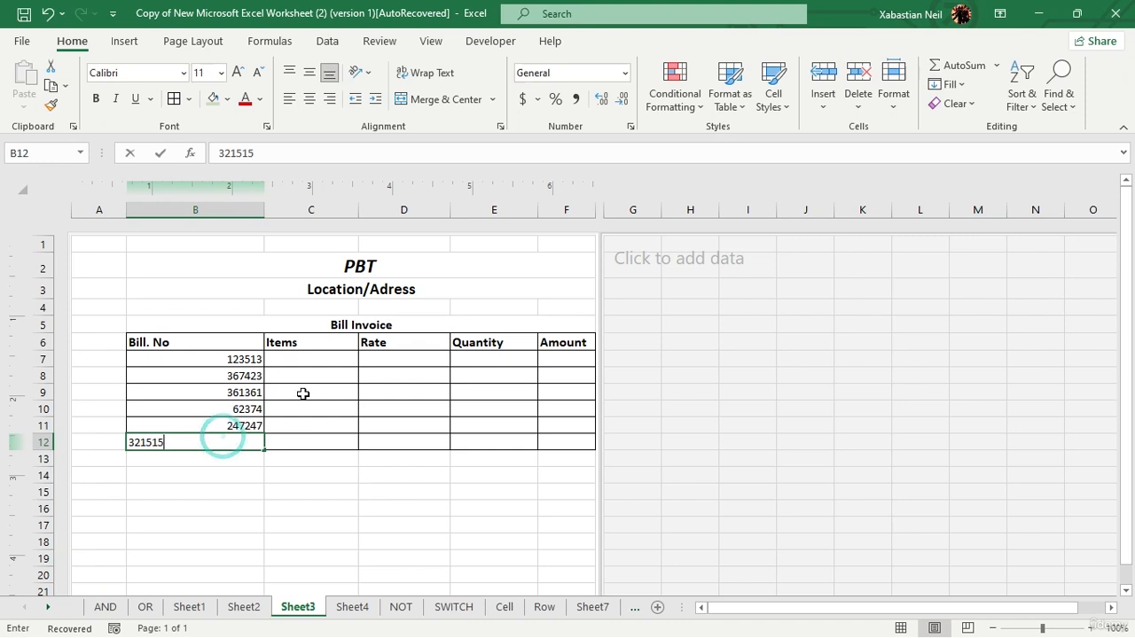
Step: Enter the item names Headphones, Keyboards and Mouse in cells C7 through C9
double_click(327, 359)
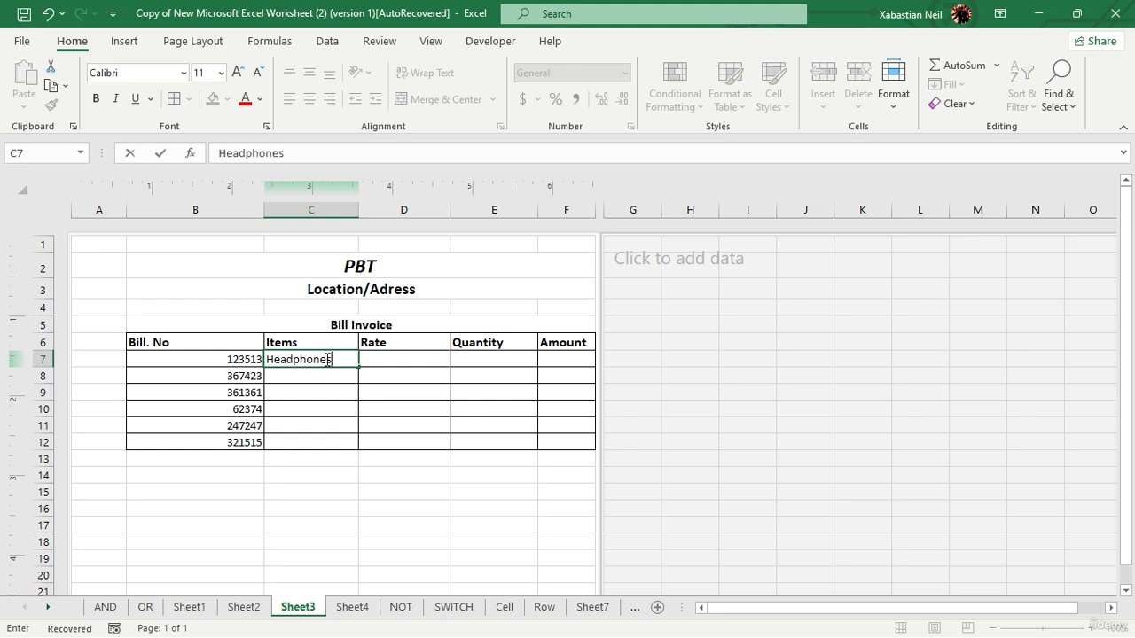
key("Return")
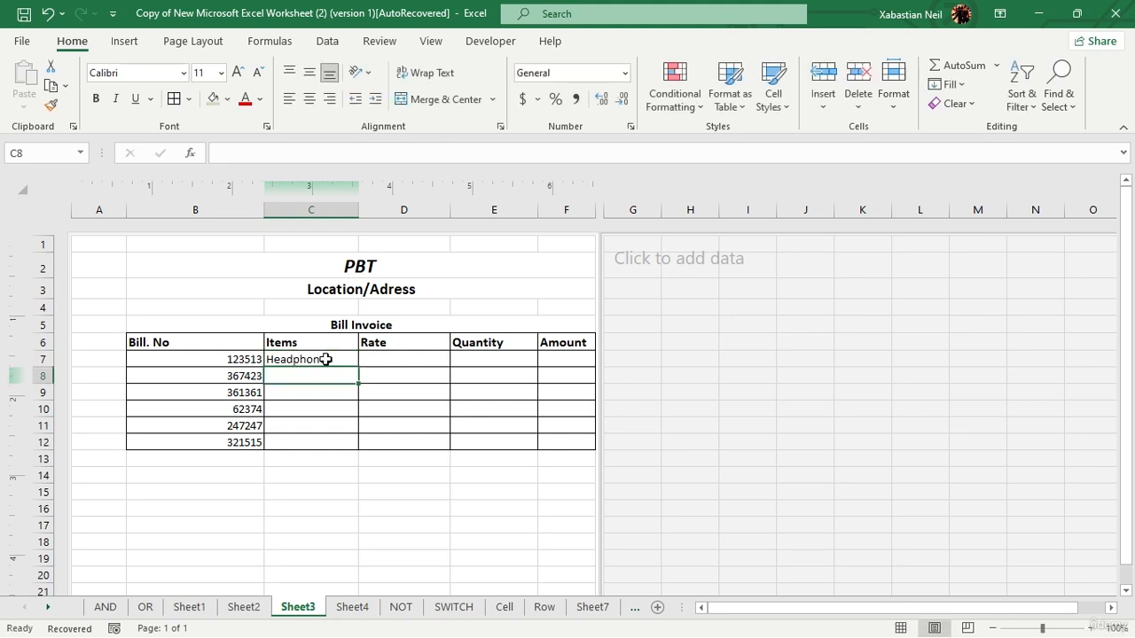
type("Key")
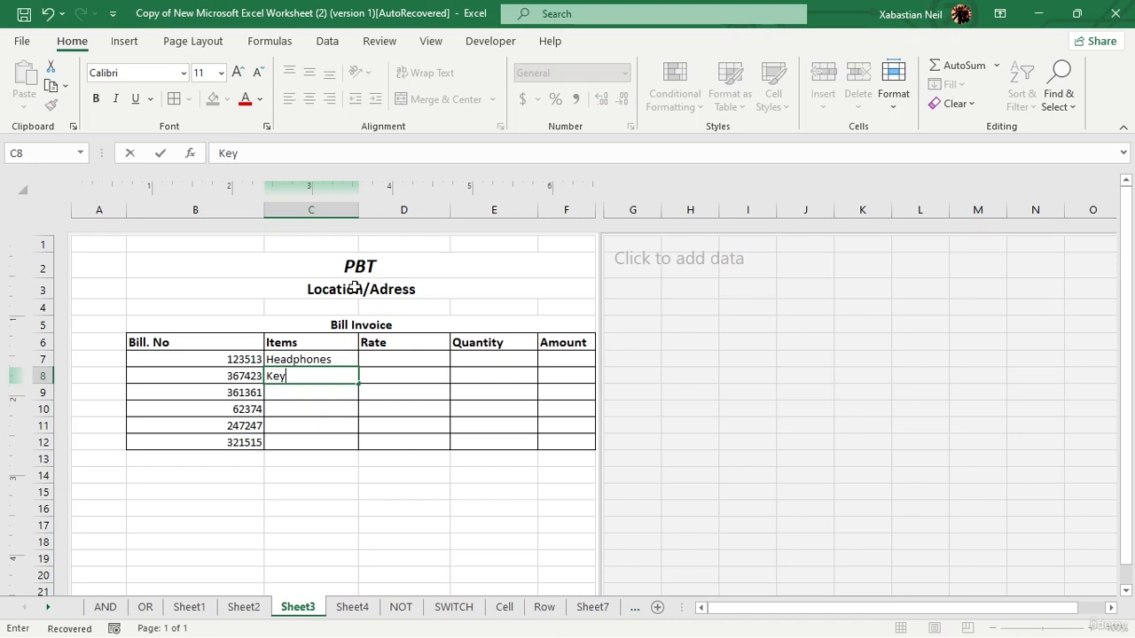
type("boards")
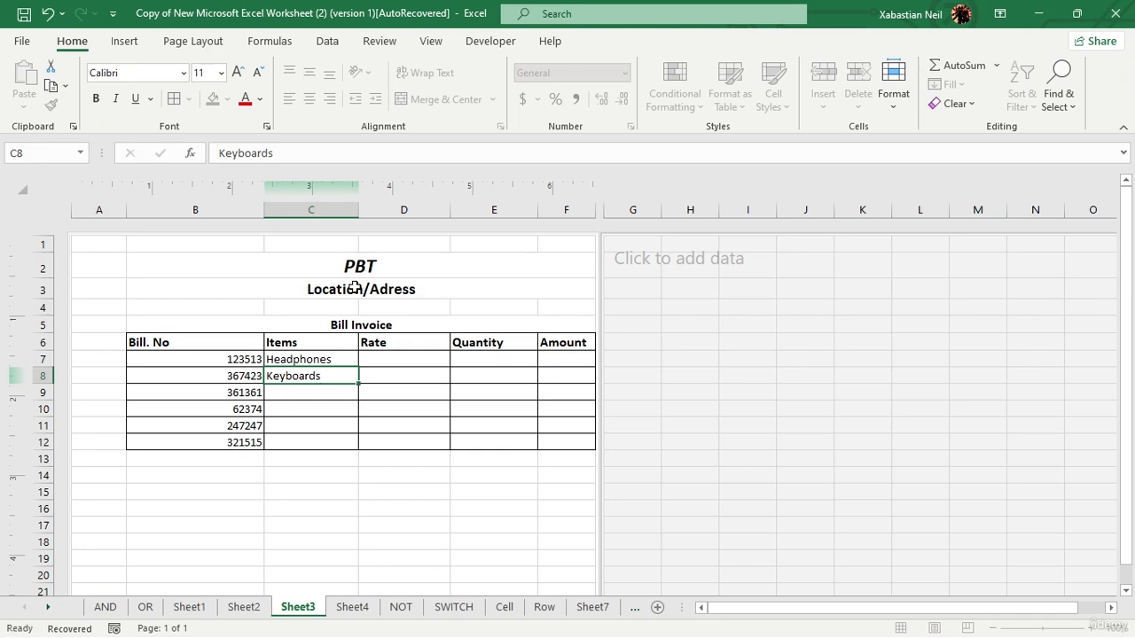
key("Return")
type("Mouse")
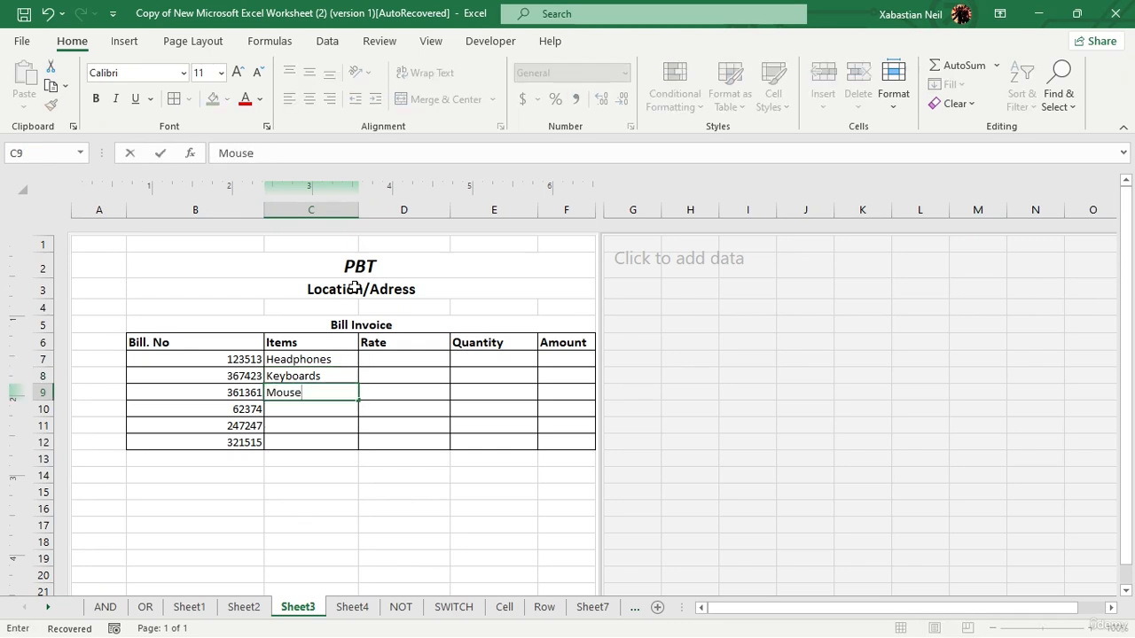
key("Return")
Step: Enter the item names Microphone, Remote and Speaker in cells C10 through C12
type("ic")
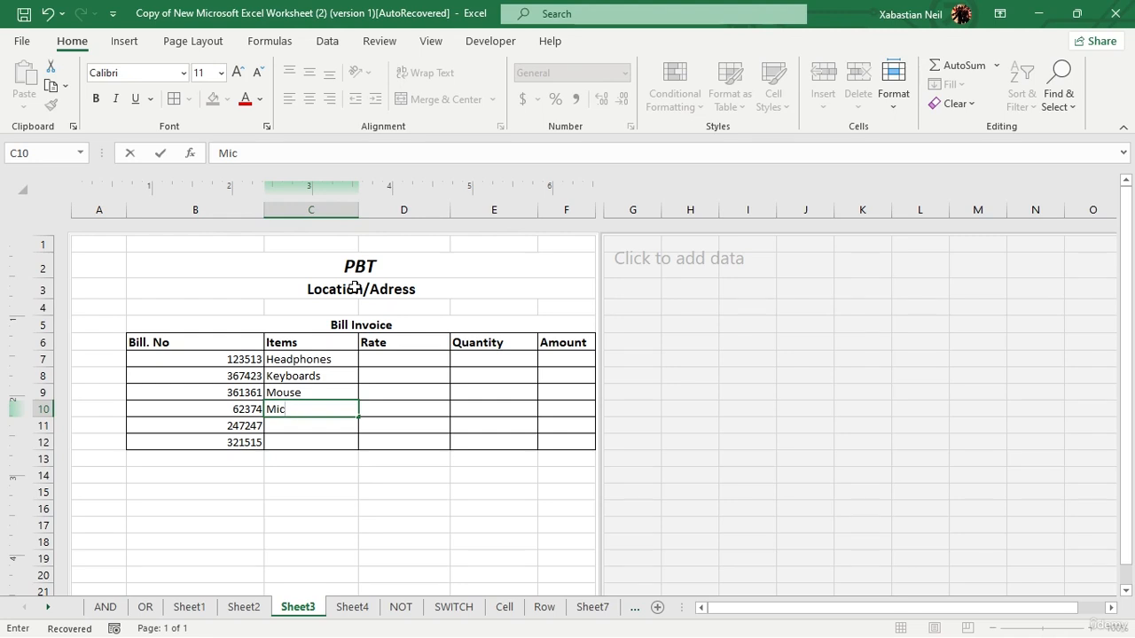
type("rp")
key("BackSpace")
type("ophone")
key("Return")
type("Remote")
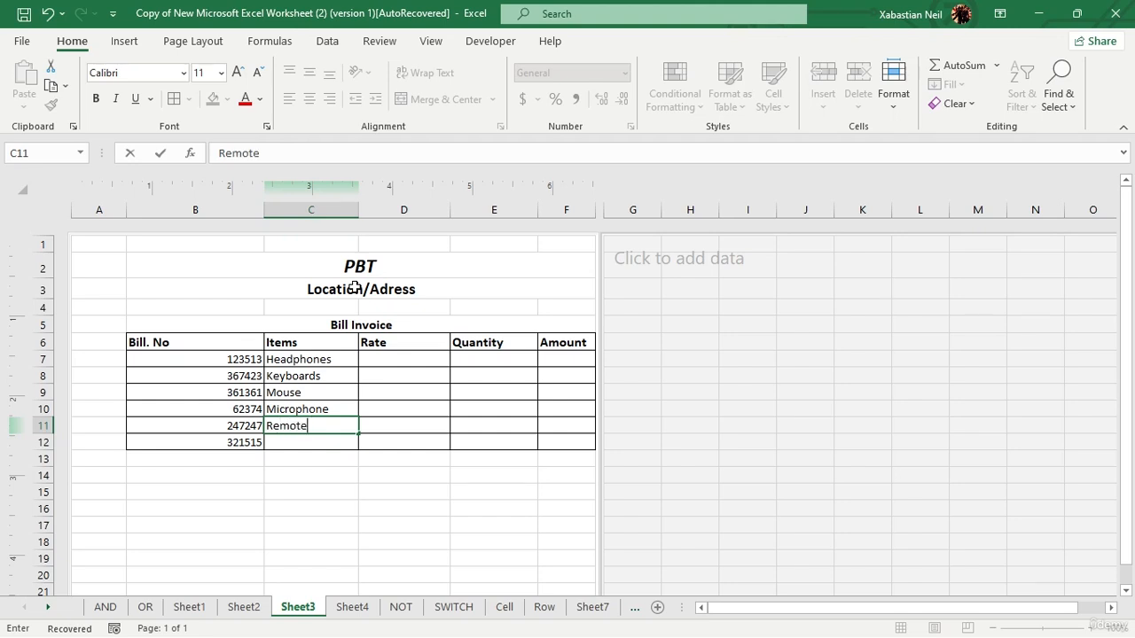
key("Return")
type("Speak")
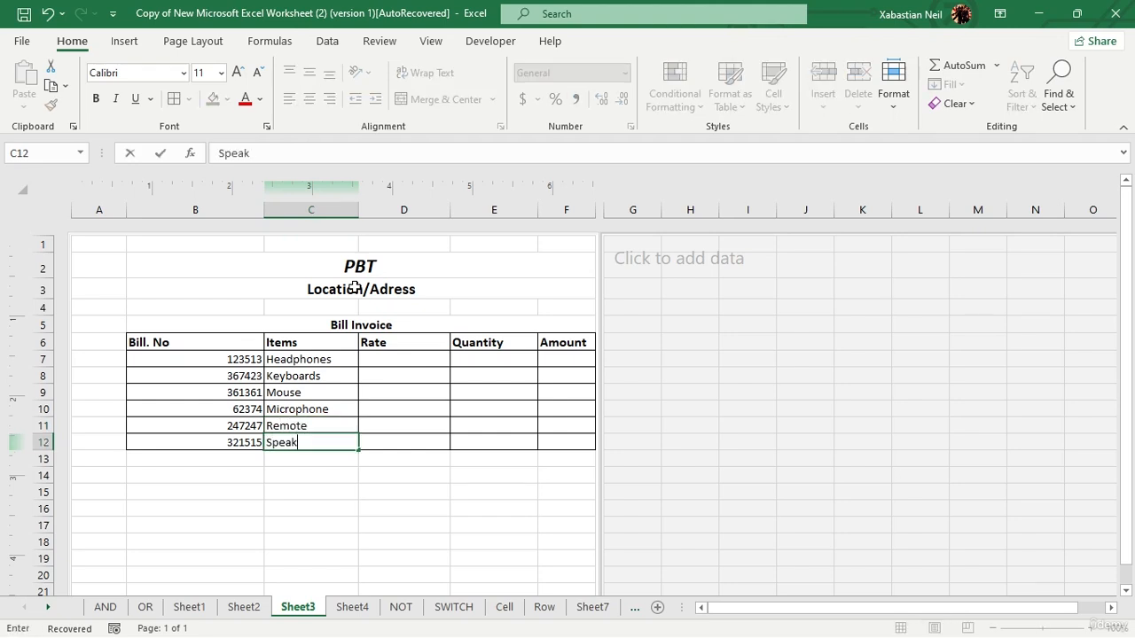
type("er")
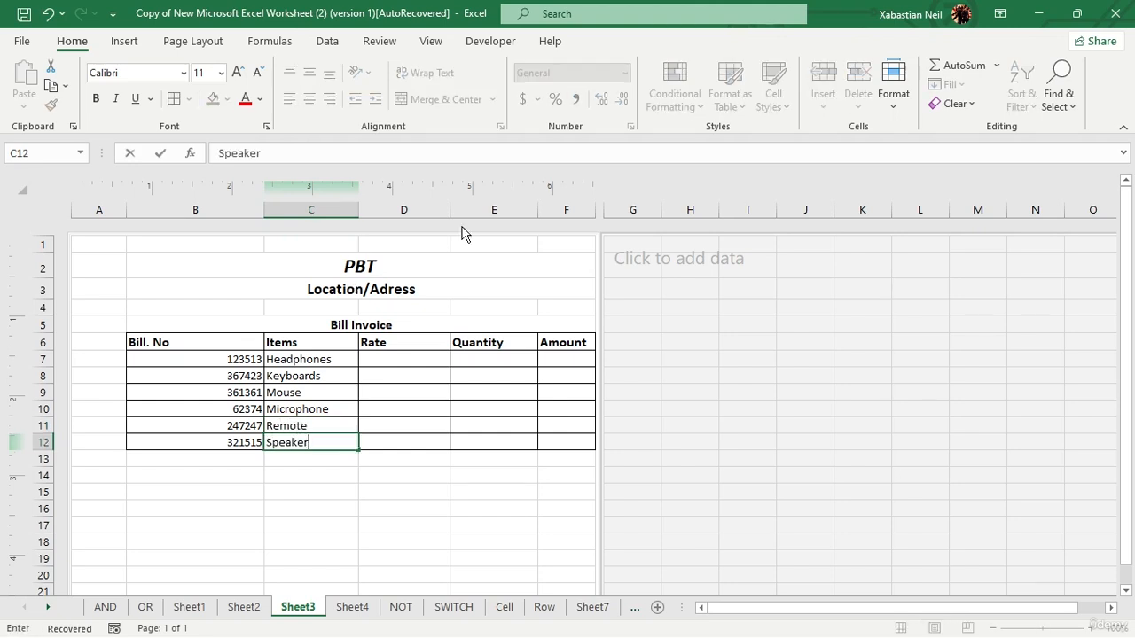
Step: Enter the rates 500, 1488 and 2624 for Headphones, Keyboards and Mouse in cells D7 through D9
left_click(405, 358)
type("5")
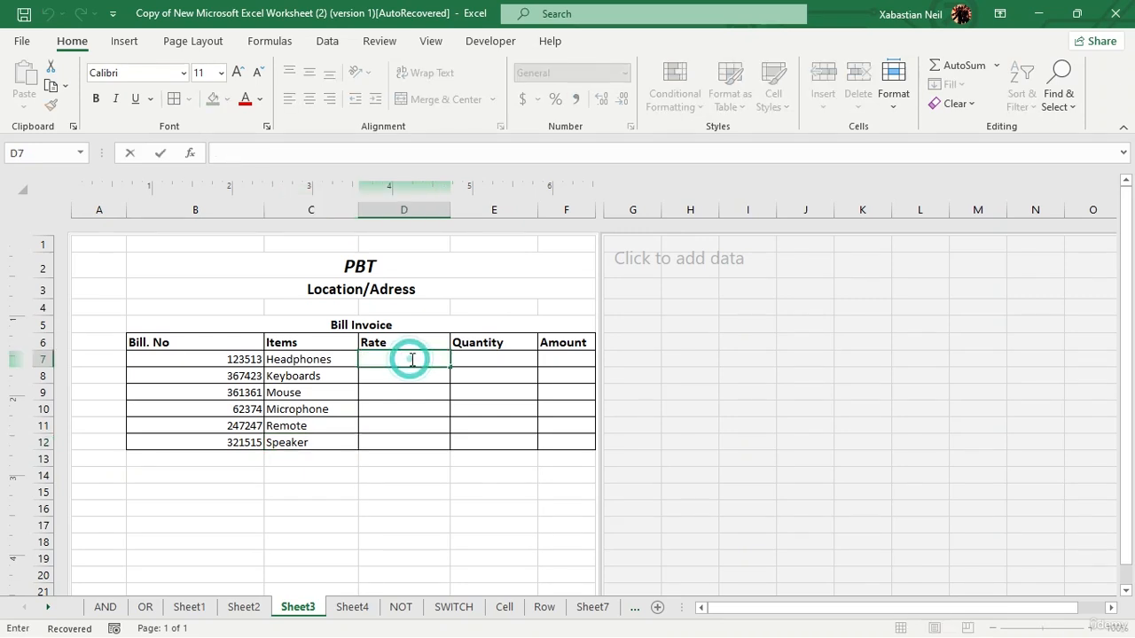
type("00")
left_click(423, 376)
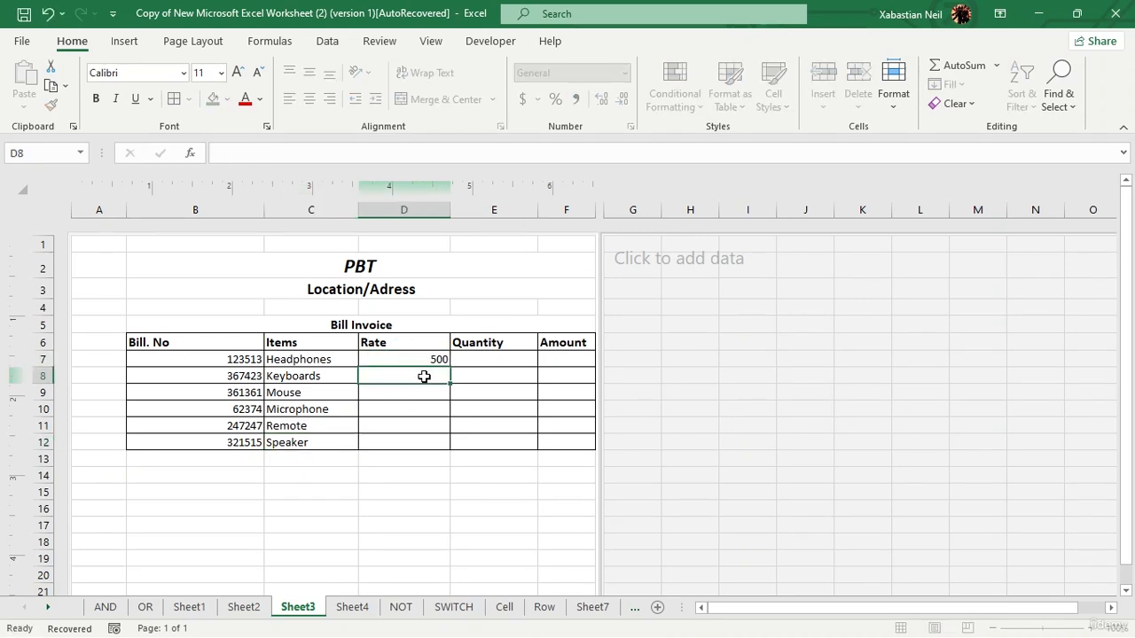
type("1488")
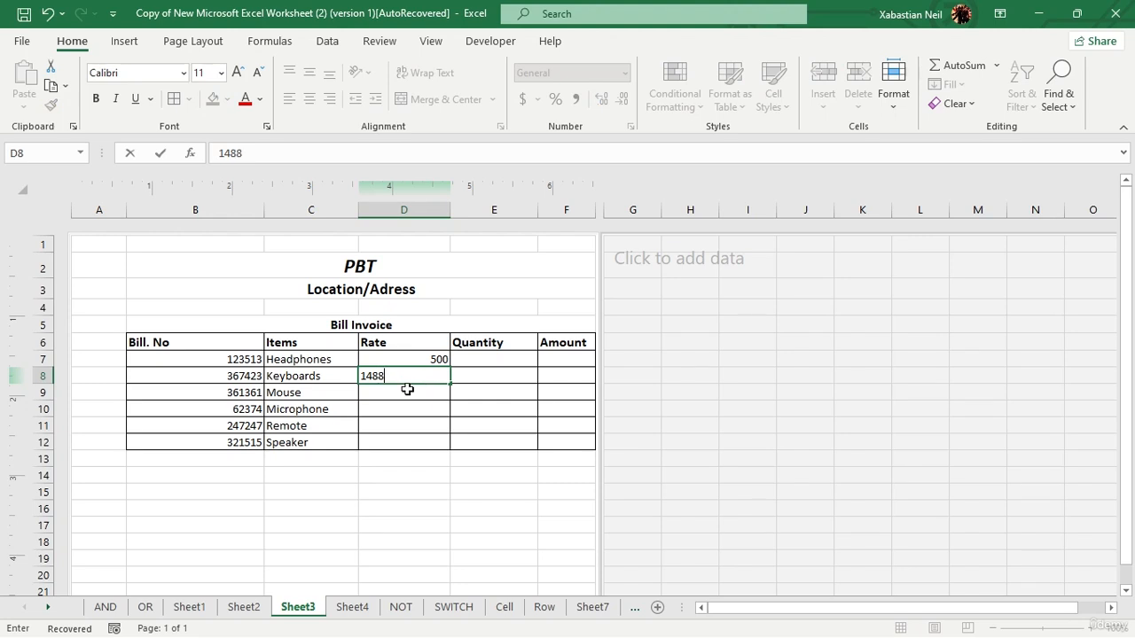
left_click(408, 390)
type("2624")
Step: Enter the rates 2421, 3538 and 2623 for Microphone, Remote and Speaker in cells D10 through D12
left_click(417, 407)
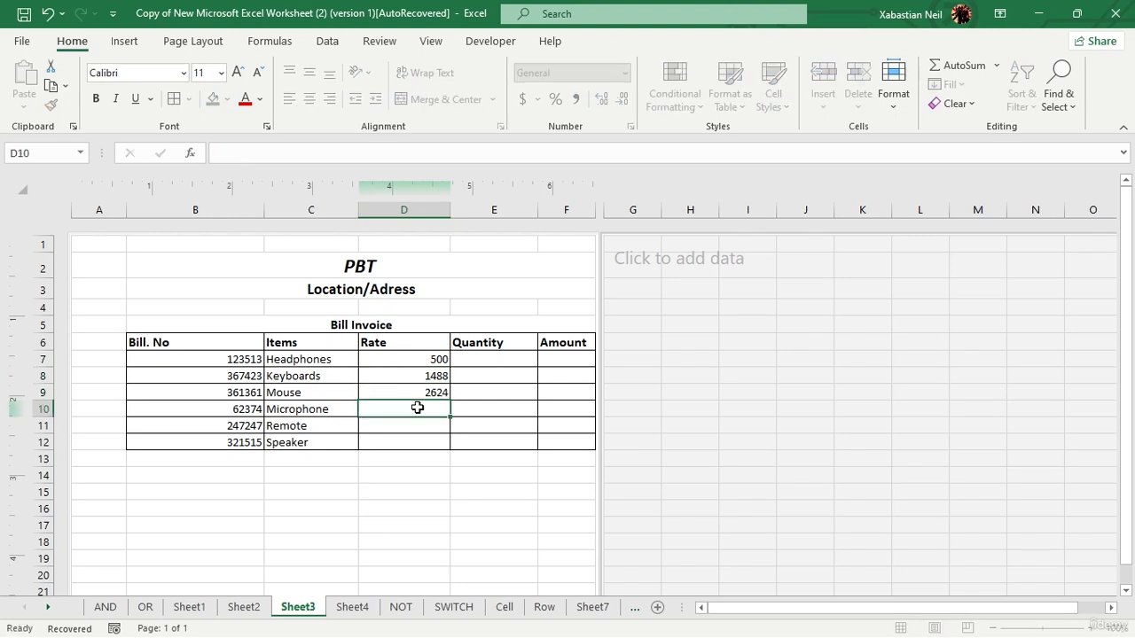
type("2421")
left_click(439, 424)
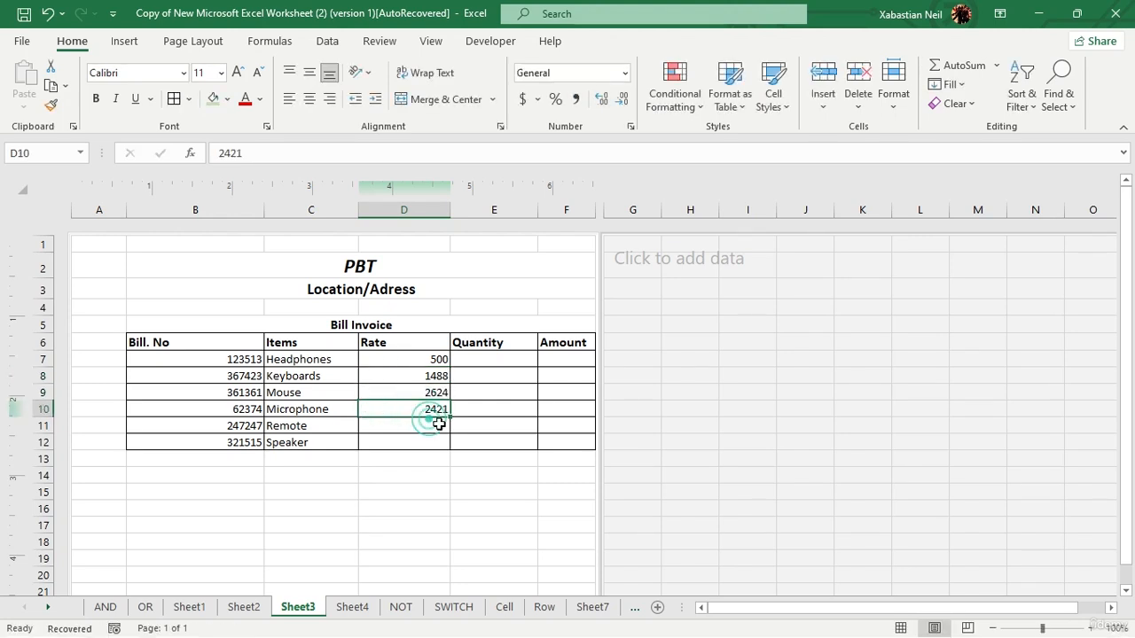
type("3538")
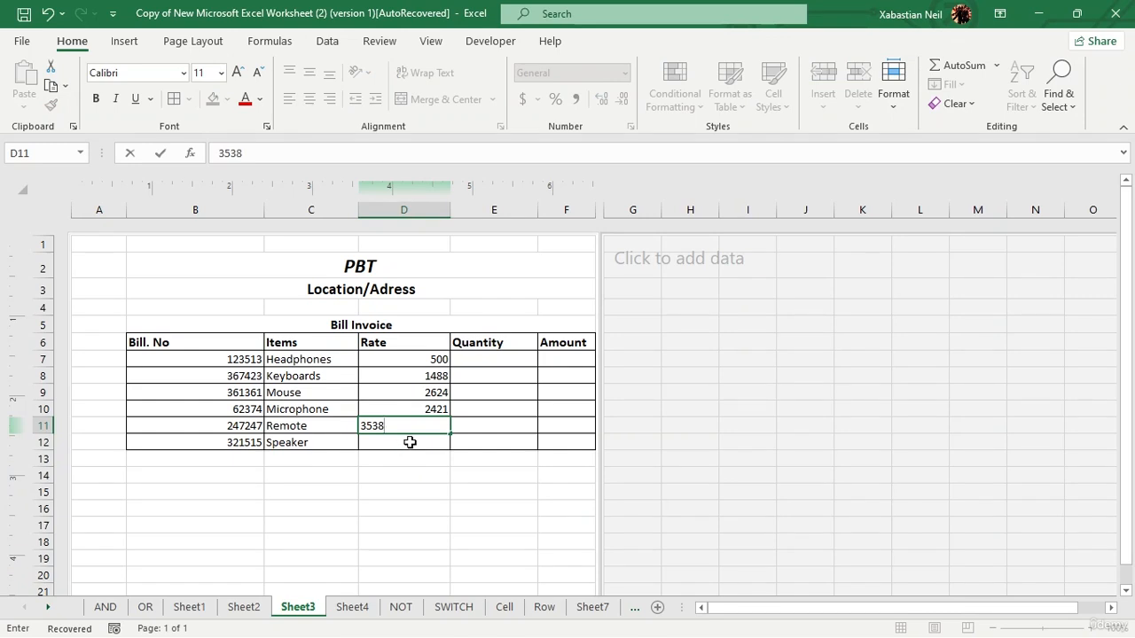
left_click(407, 444)
type("2623")
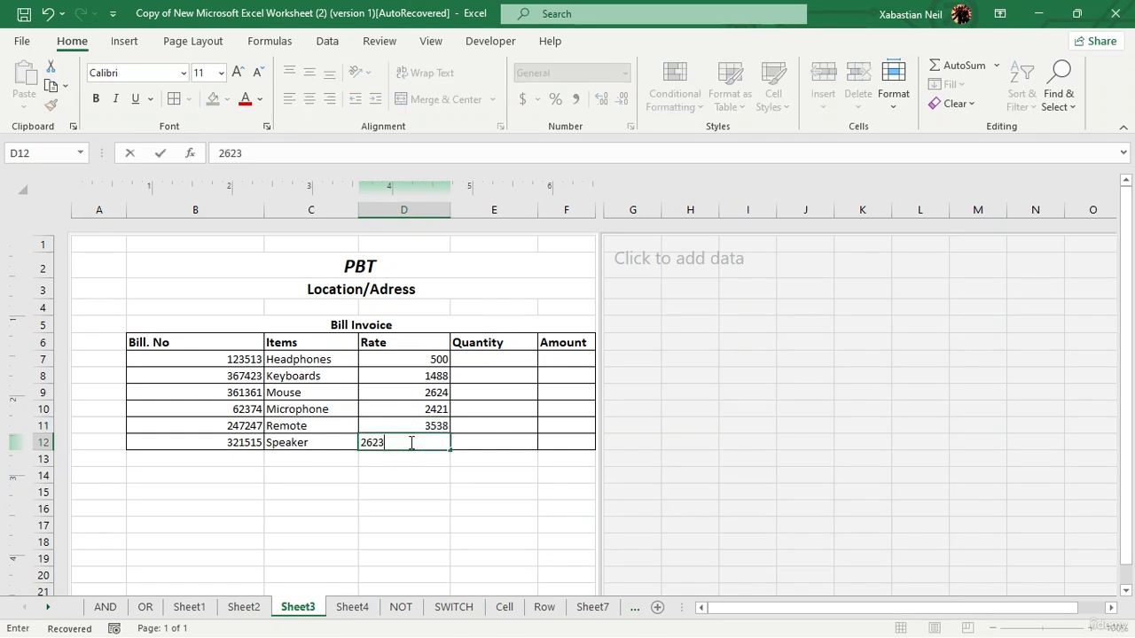
Step: Change the Headphones rate in cell D7 to 7422
left_click(435, 360)
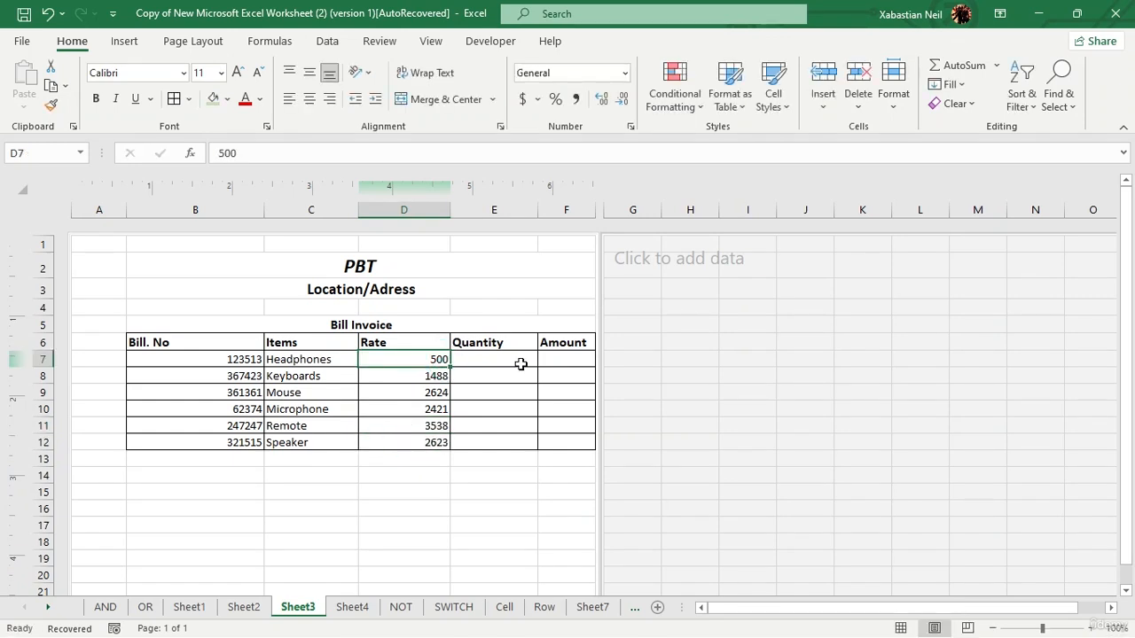
type("74")
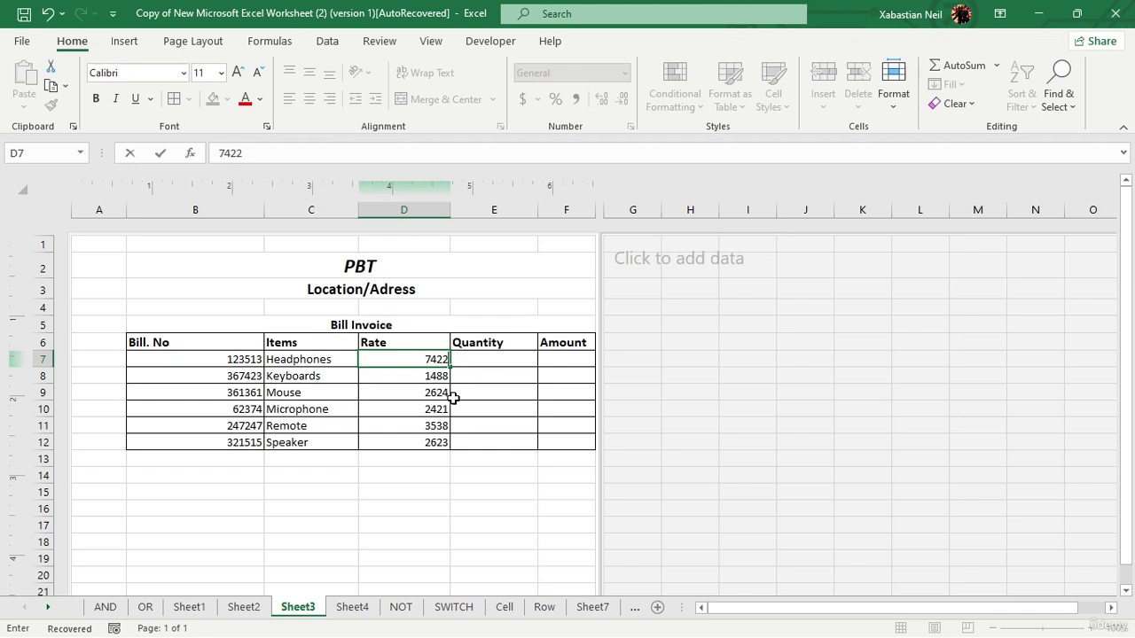
type("22")
left_click(521, 411)
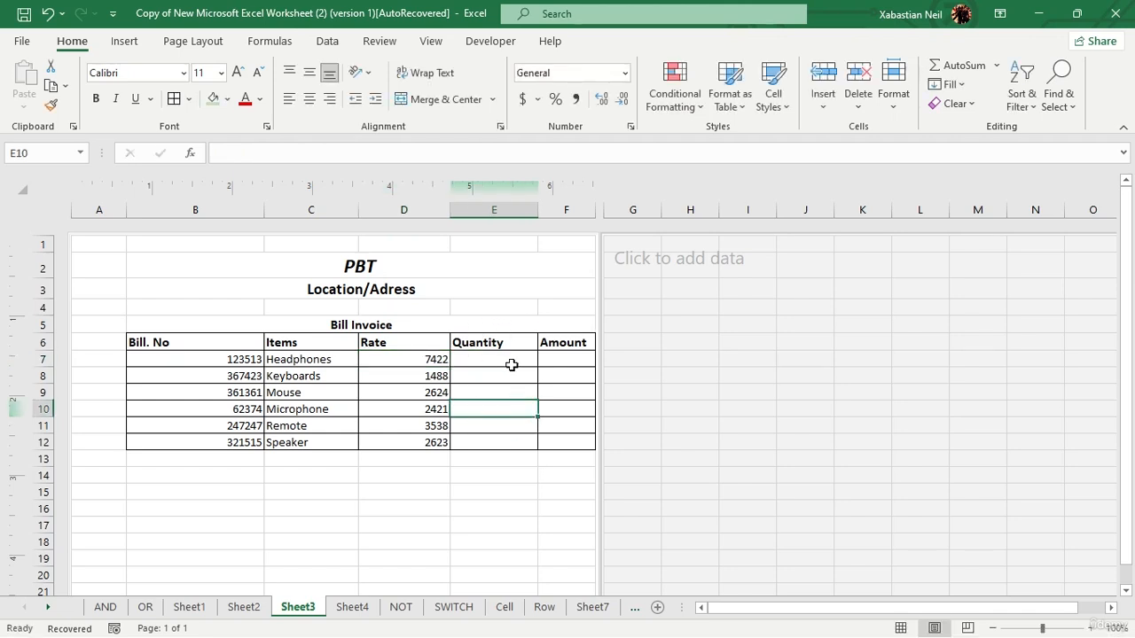
Step: Enter the quantities 53, 47 and 32 for Headphones, Keyboards and Mouse in cells E7 through E9
double_click(516, 358)
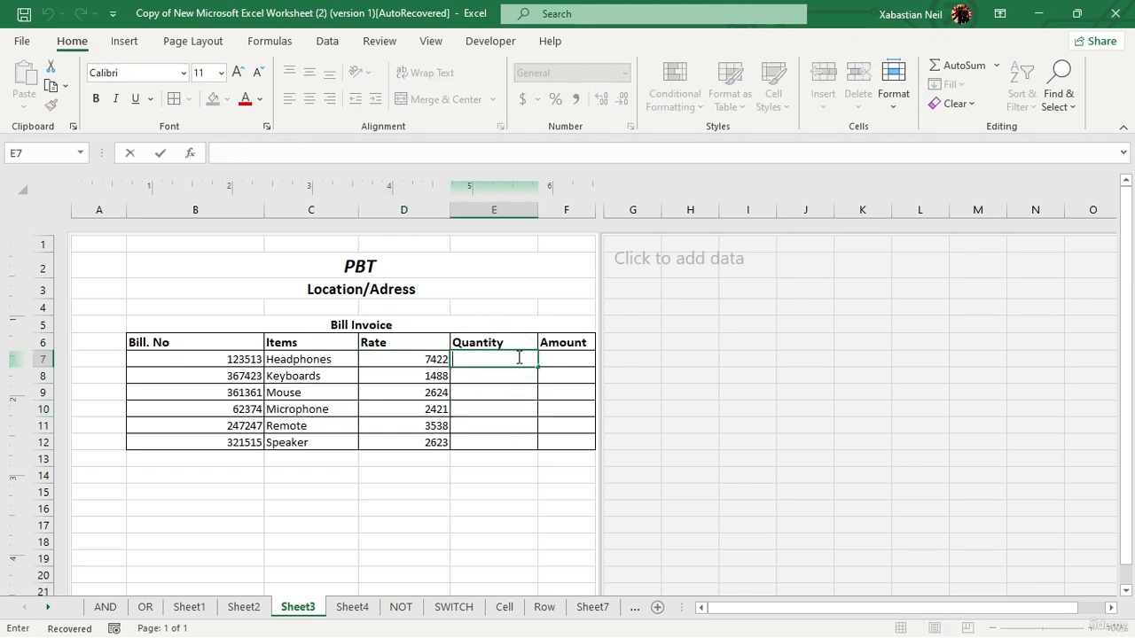
type("53")
left_click(501, 377)
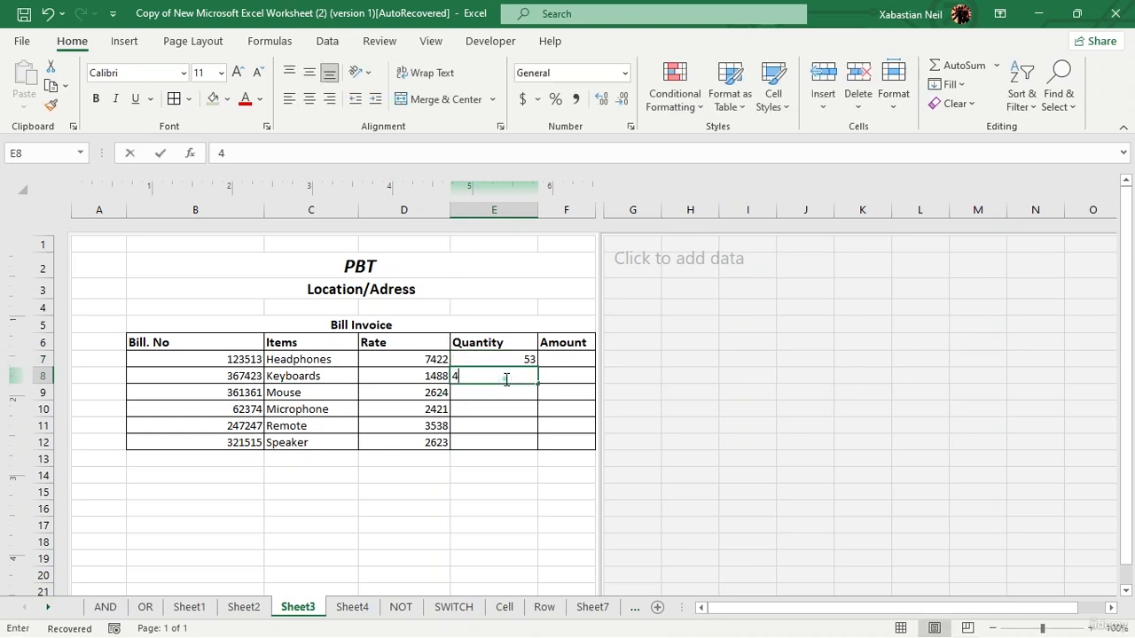
type("47")
left_click(504, 391)
left_click(505, 391)
type("321")
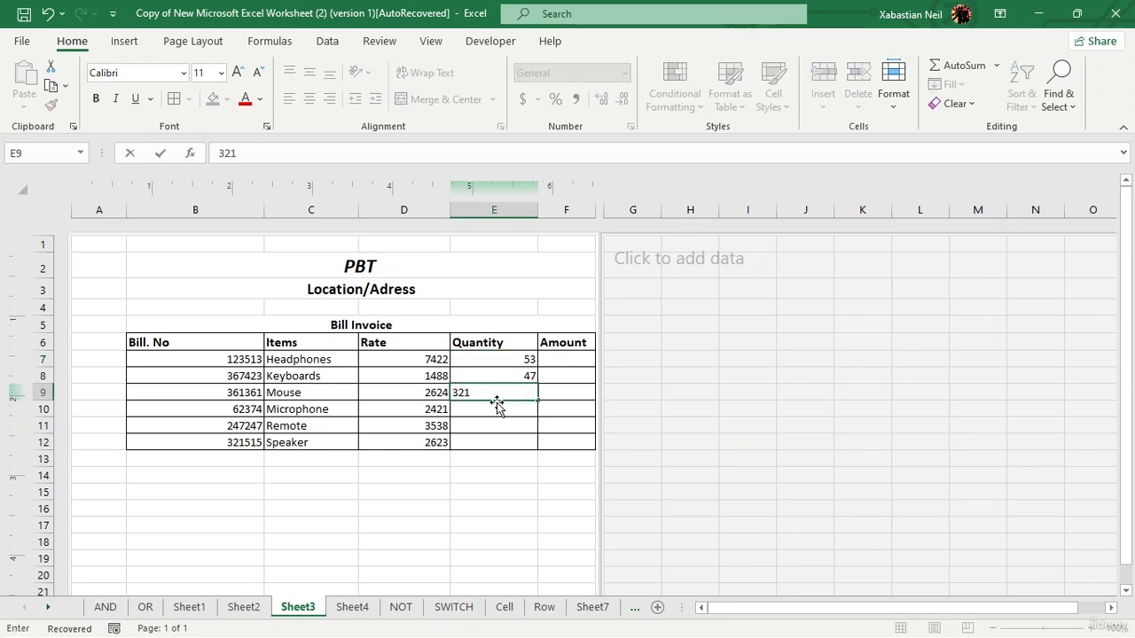
Step: Enter the quantities 734, 432 and 53 for Microphone, Remote and Speaker in cells E10 through E12
left_click(514, 408)
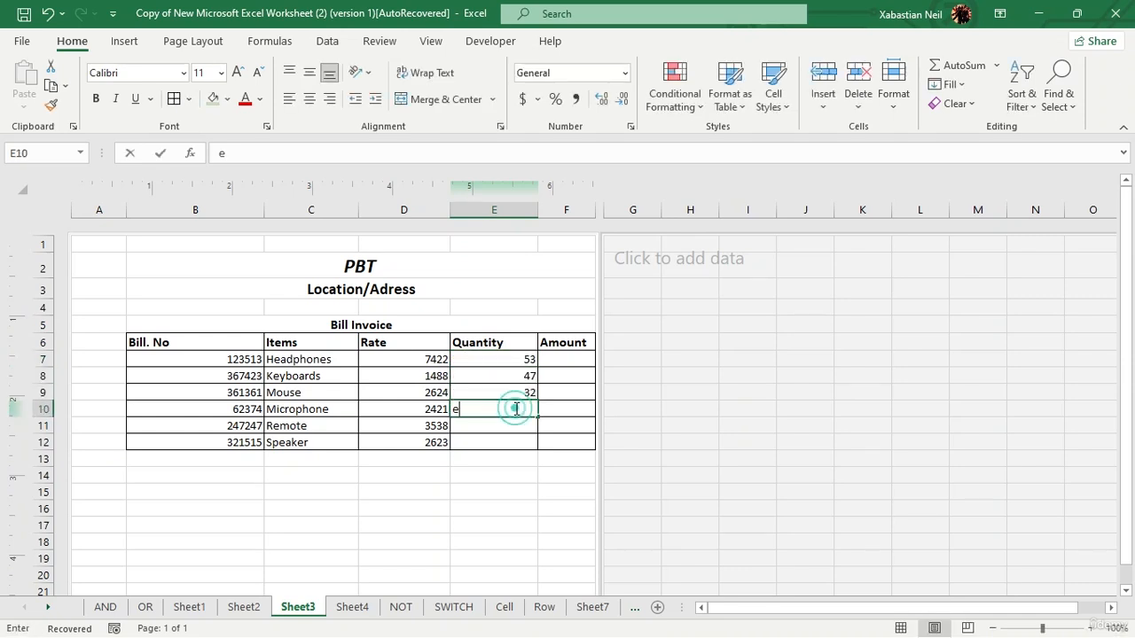
type("734")
left_click(514, 426)
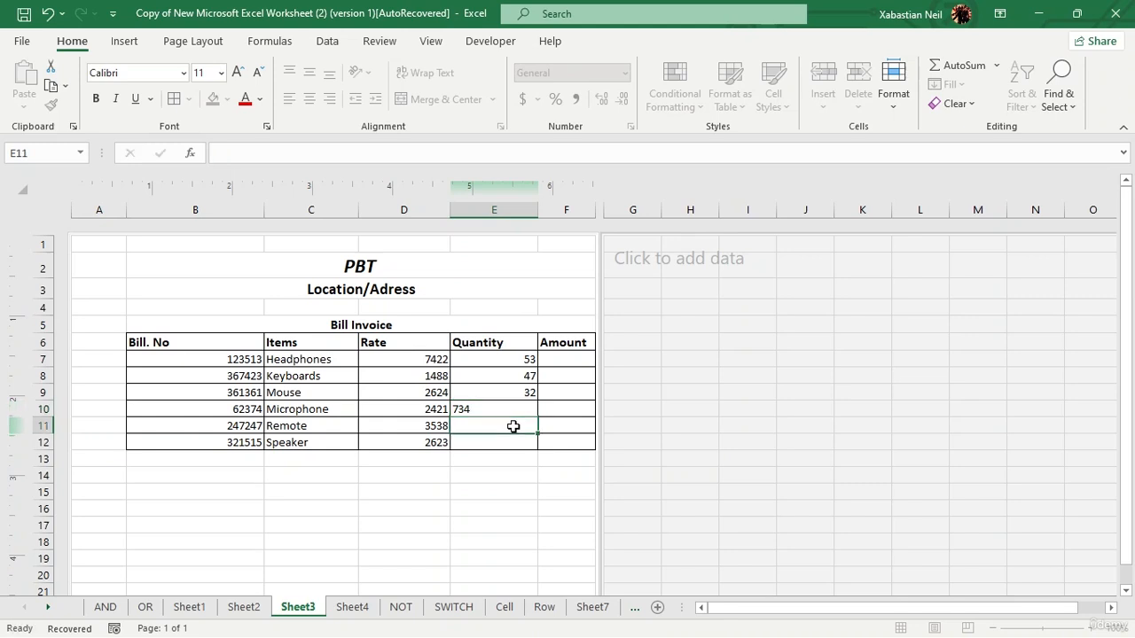
type("432")
left_click(501, 443)
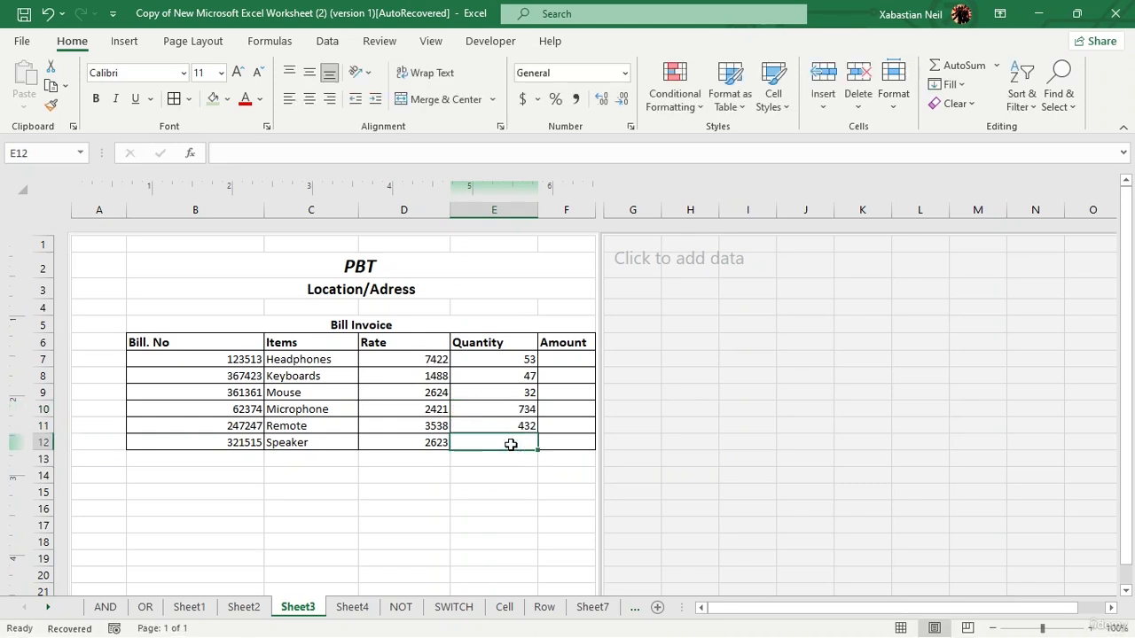
type("53")
left_click(645, 433)
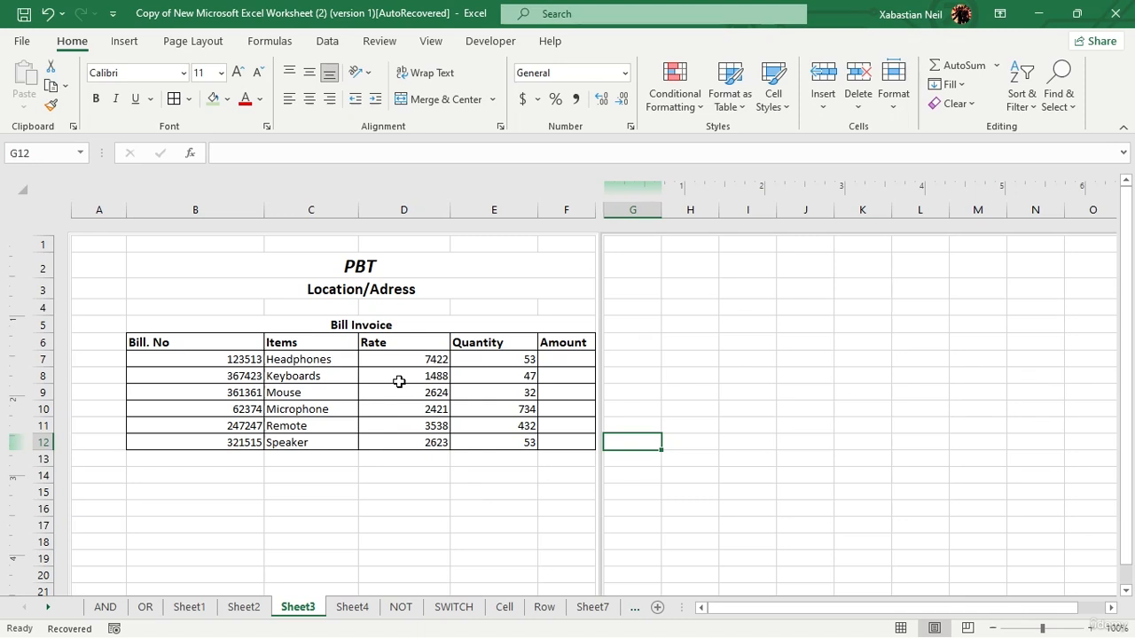
Step: Calculate the Headphones amount in cell F7 with the formula =D7*E7
double_click(576, 362)
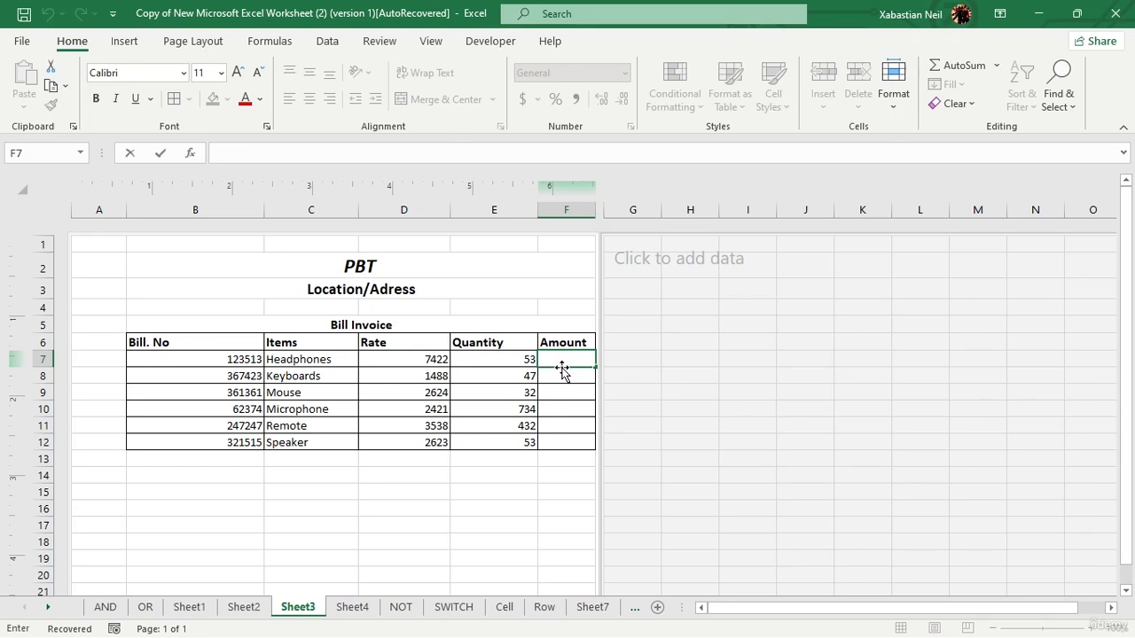
left_click(436, 361)
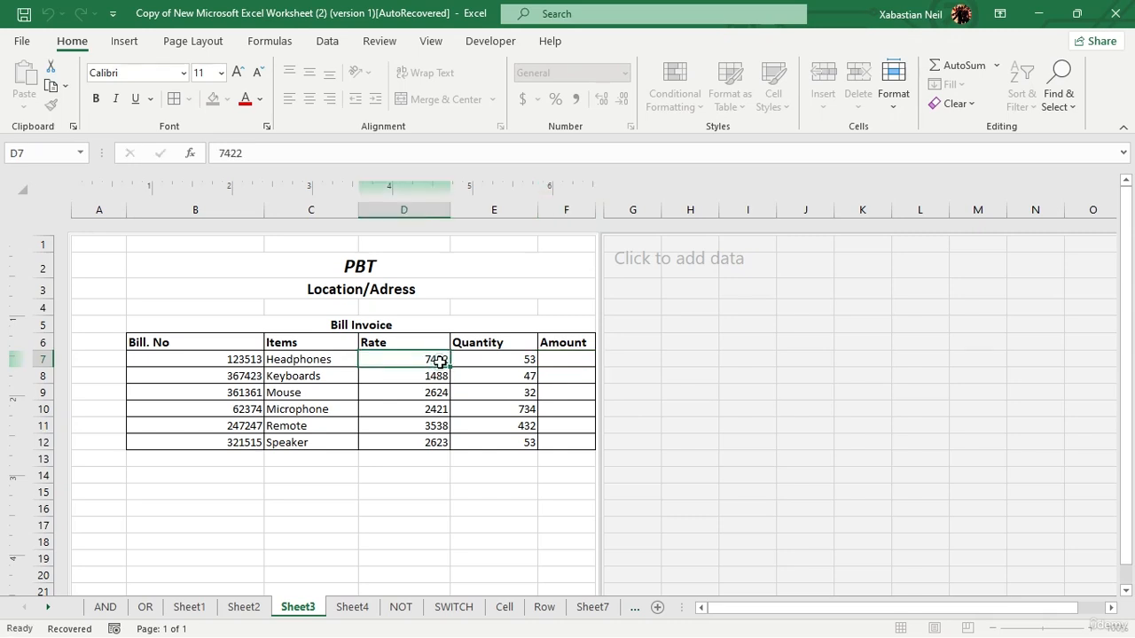
left_click(580, 360)
type("=")
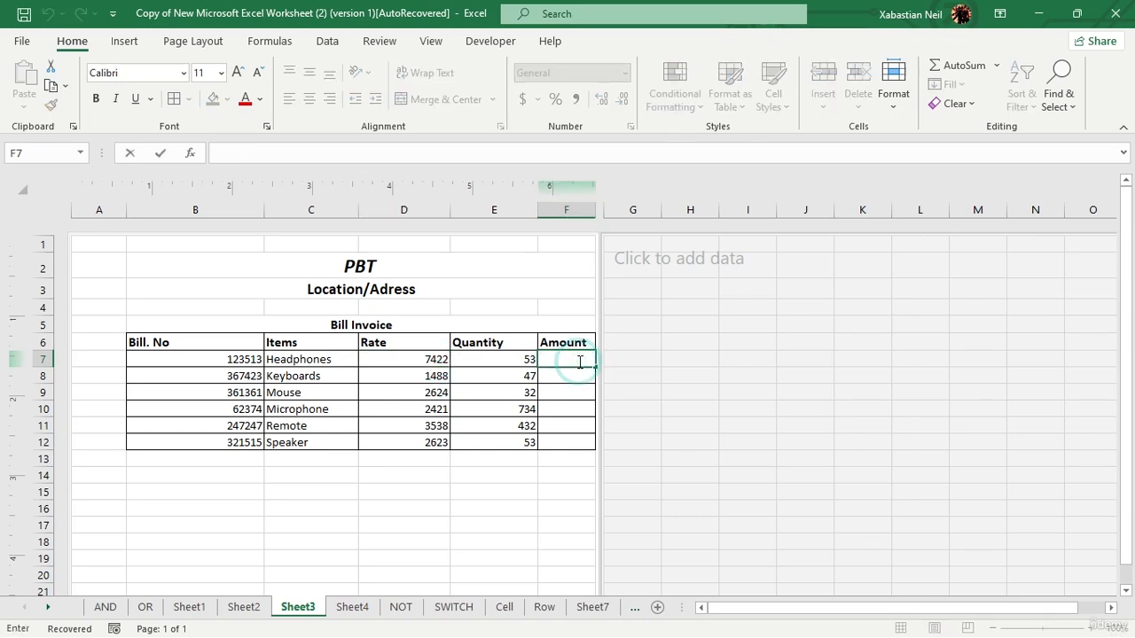
left_click(437, 360)
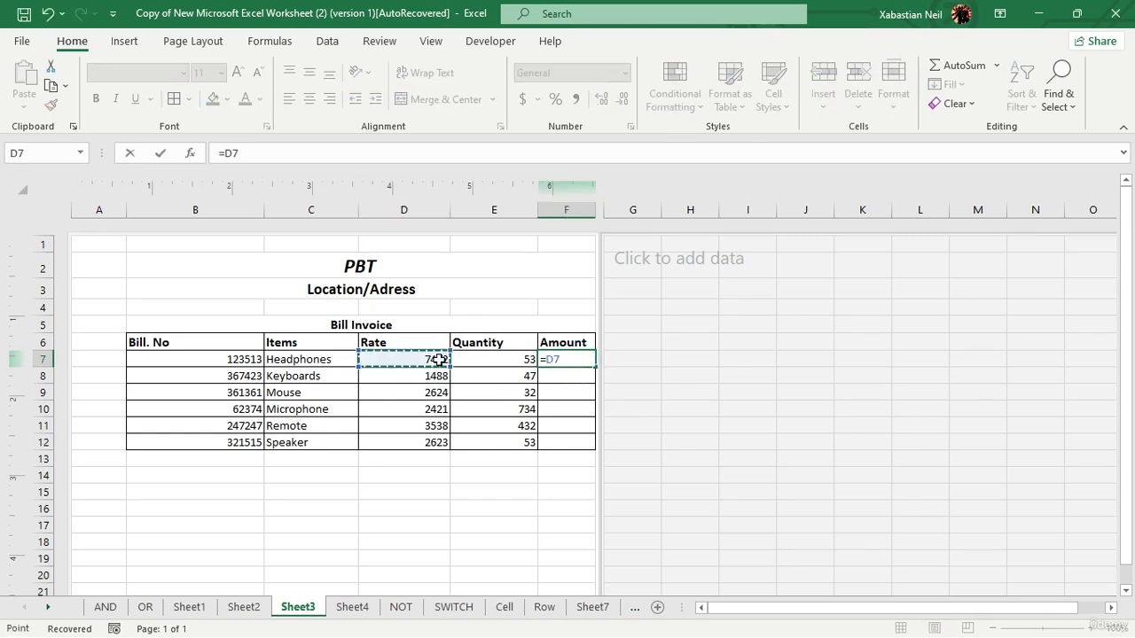
type("*")
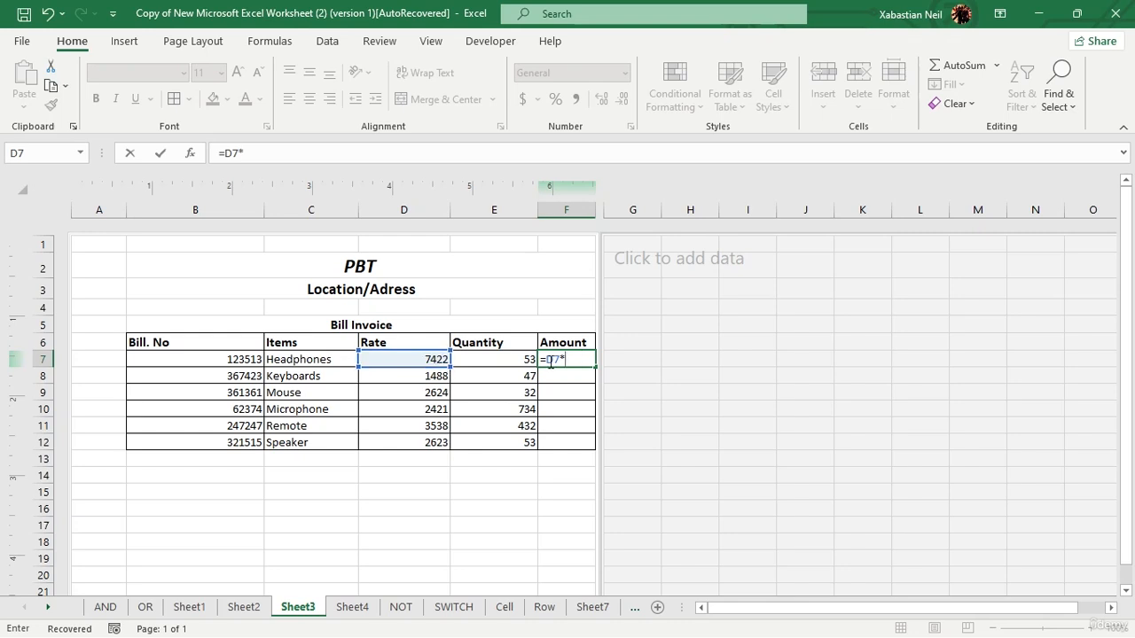
left_click(518, 364)
key("Return")
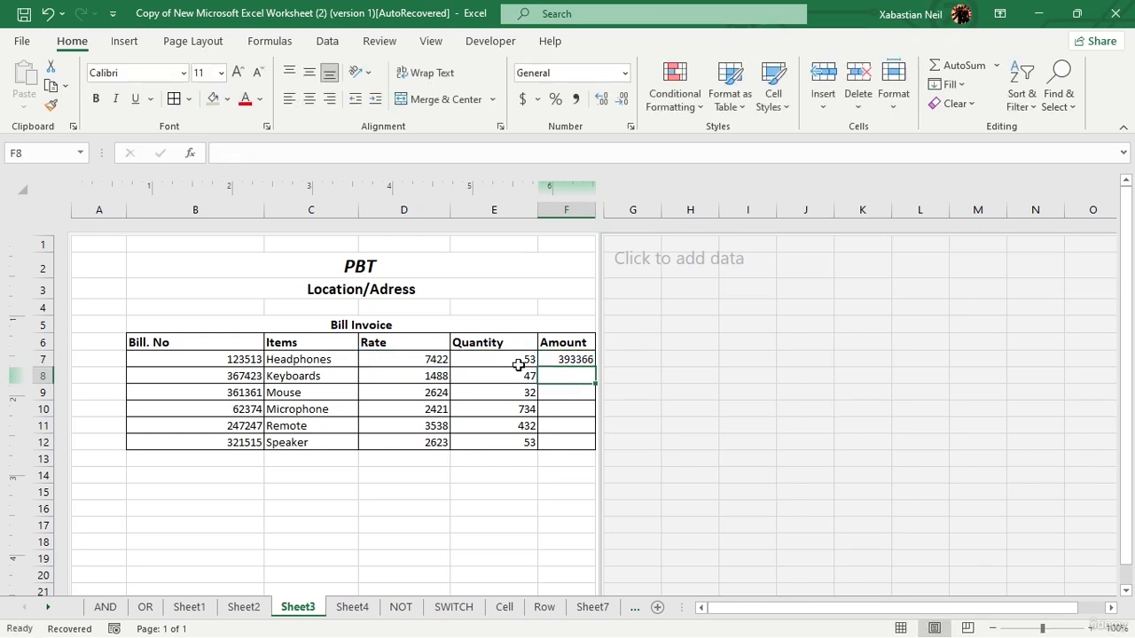
Step: Calculate the Keyboards amount in cell F8 with the formula =D8*E8
double_click(576, 372)
type("=")
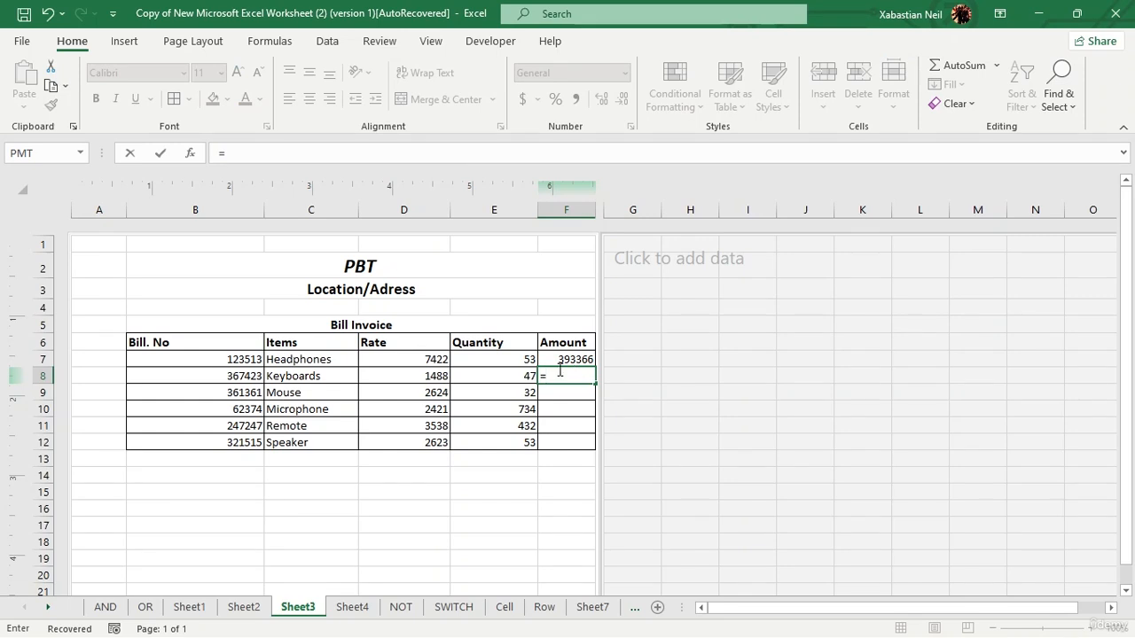
left_click(432, 378)
type("*")
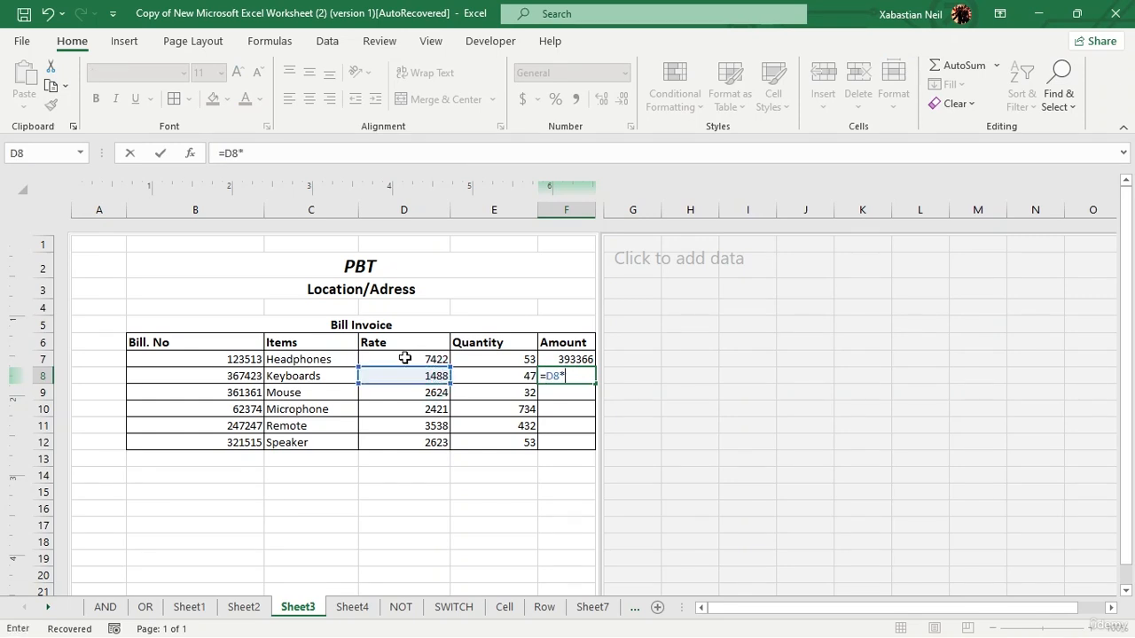
left_click(514, 376)
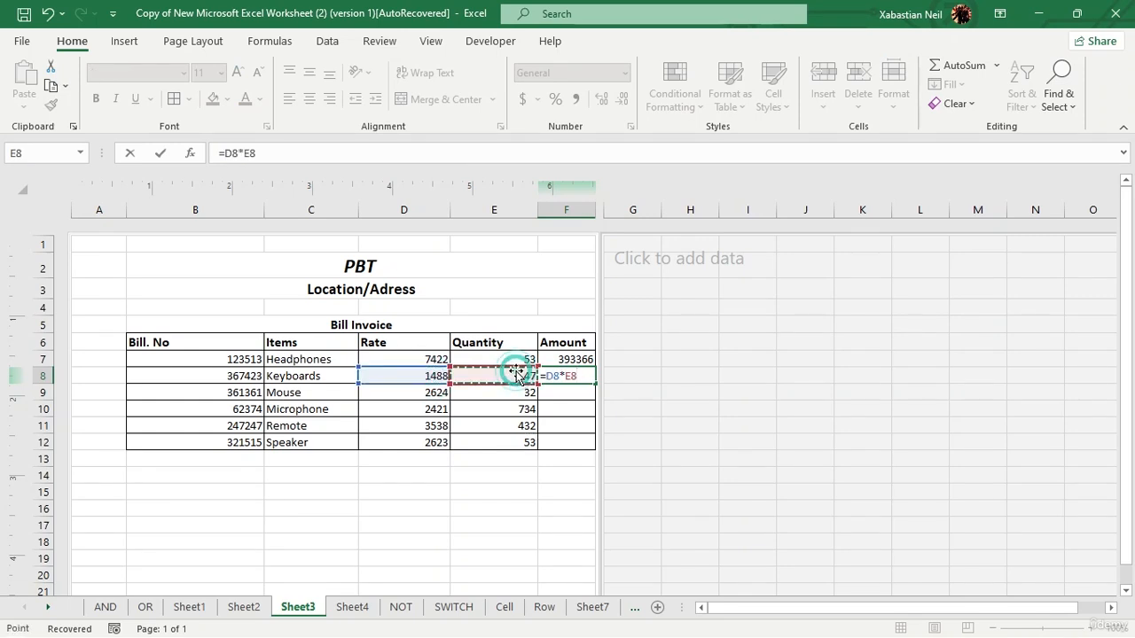
key("Return")
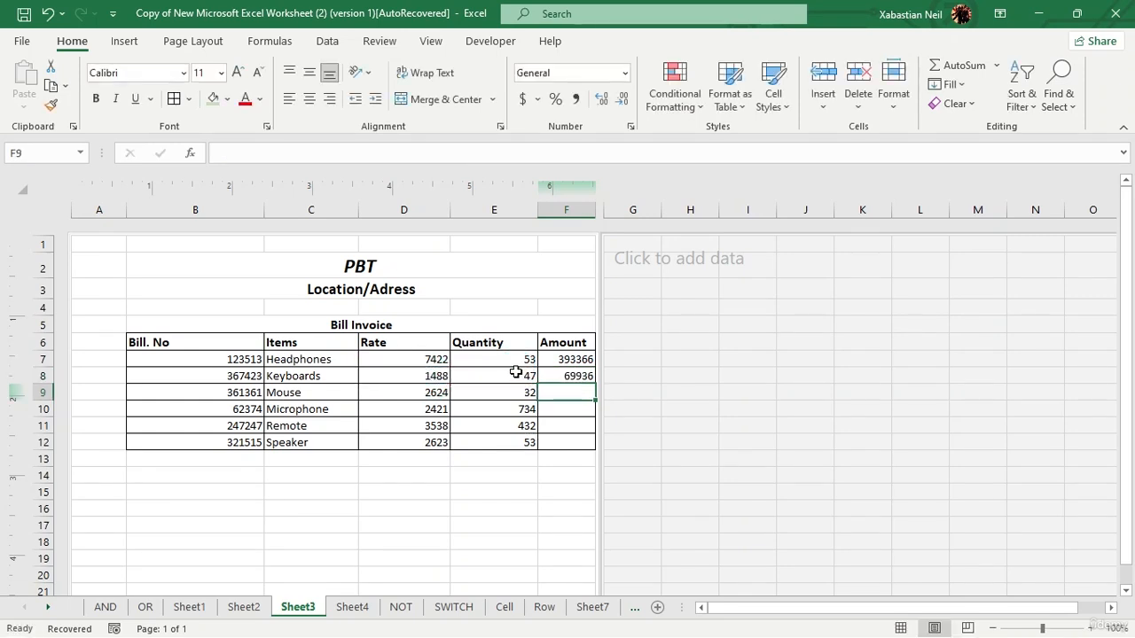
Step: Fill the amount formula from F8 down through F12 for the remaining items
left_click(578, 374)
double_click(578, 376)
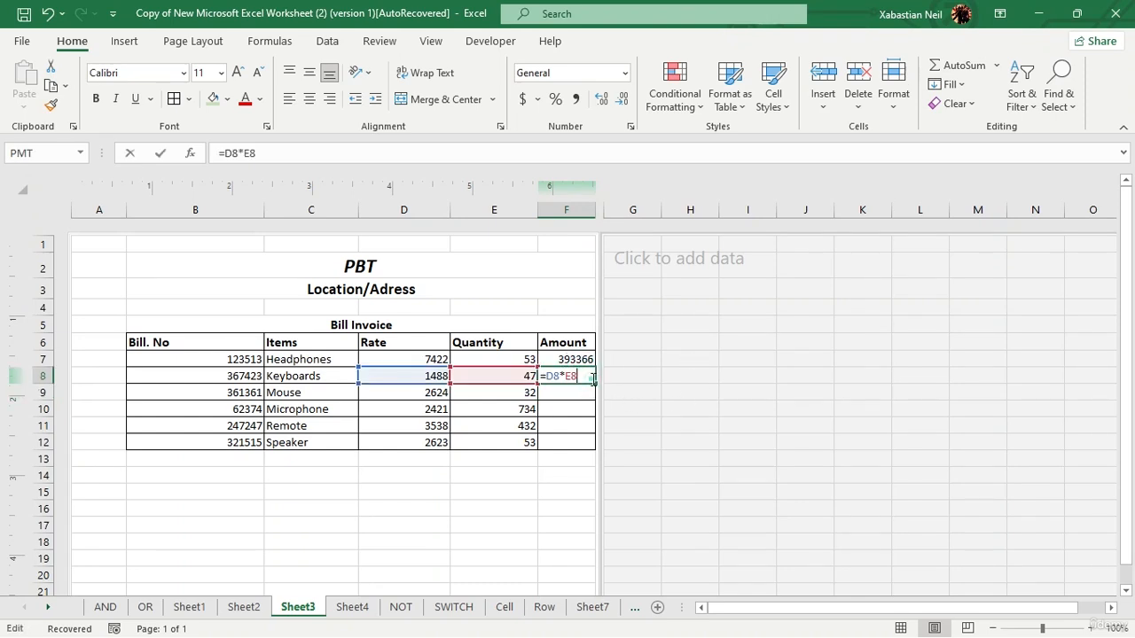
left_click(583, 417)
left_click(586, 376)
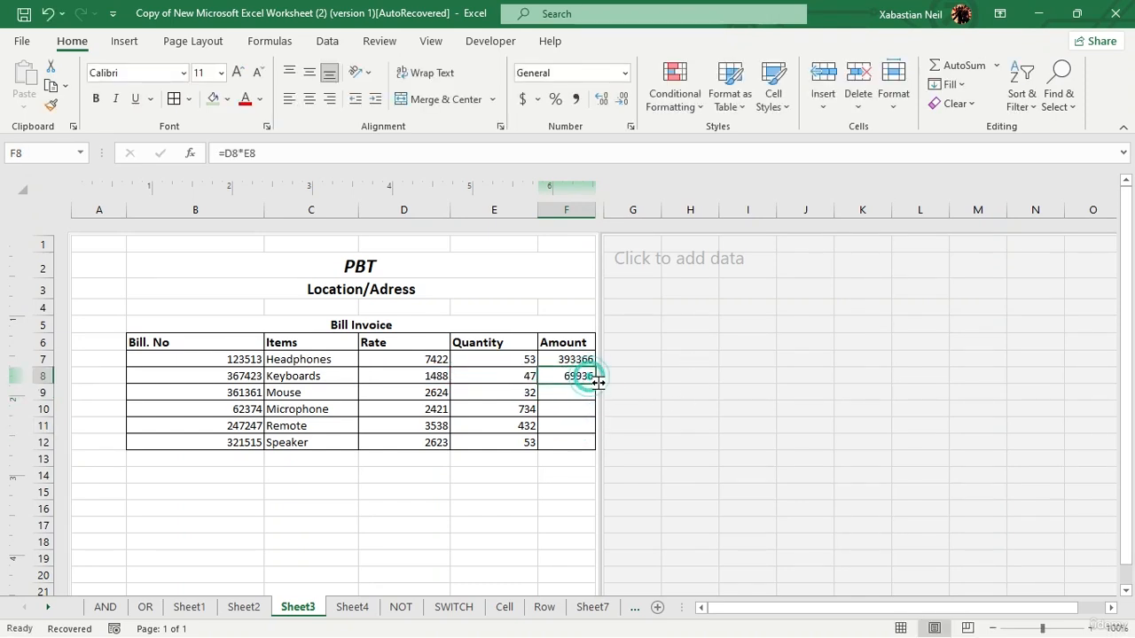
double_click(594, 383)
left_click(532, 540)
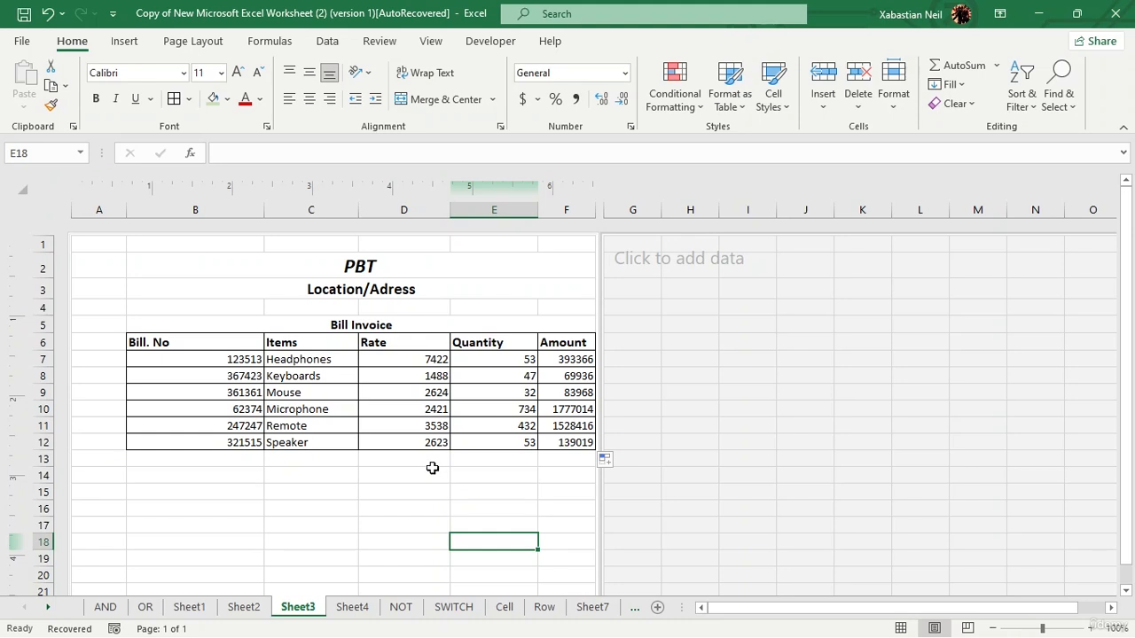
Step: Merge and center cells D13:E13 below the item table and enter the label Total
left_click_drag(429, 462, 520, 459)
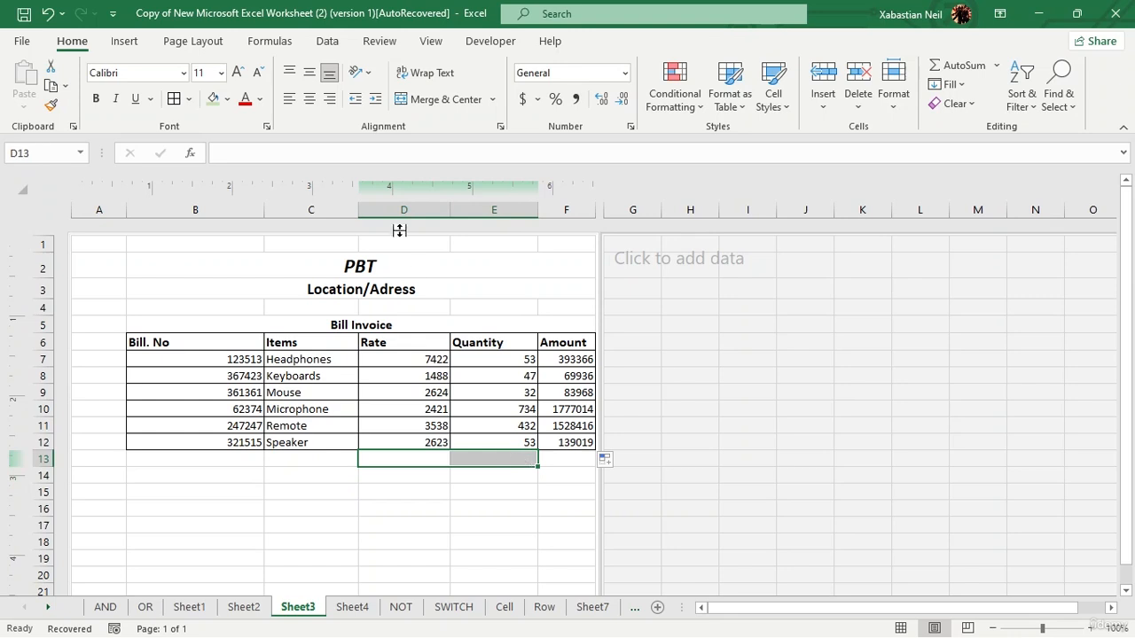
left_click(424, 103)
left_click(464, 460)
type("T")
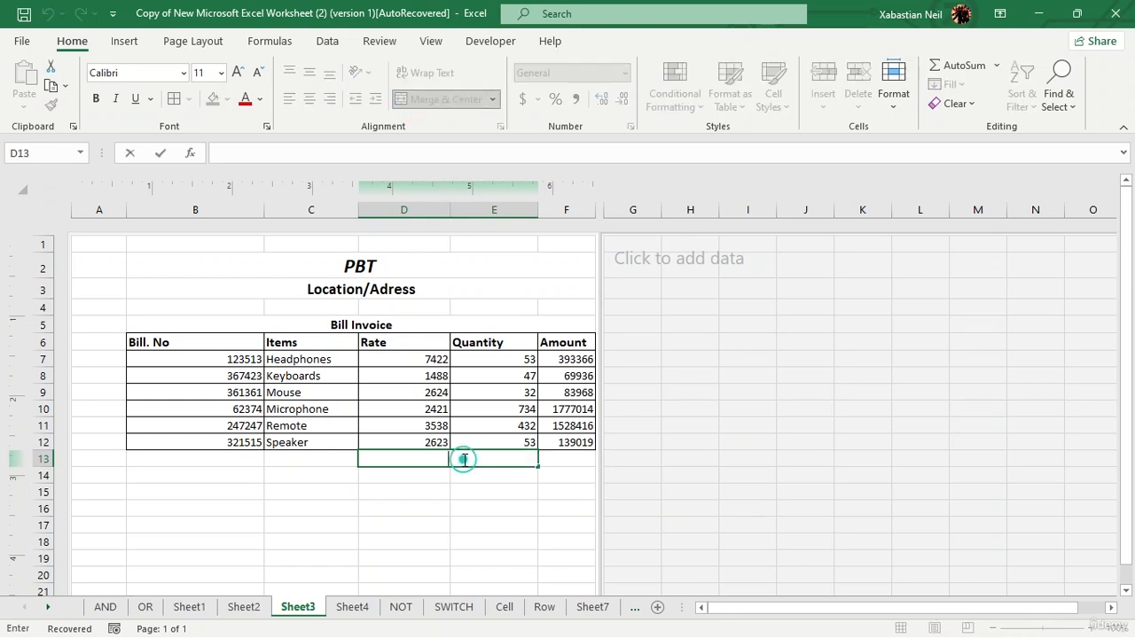
type("otal")
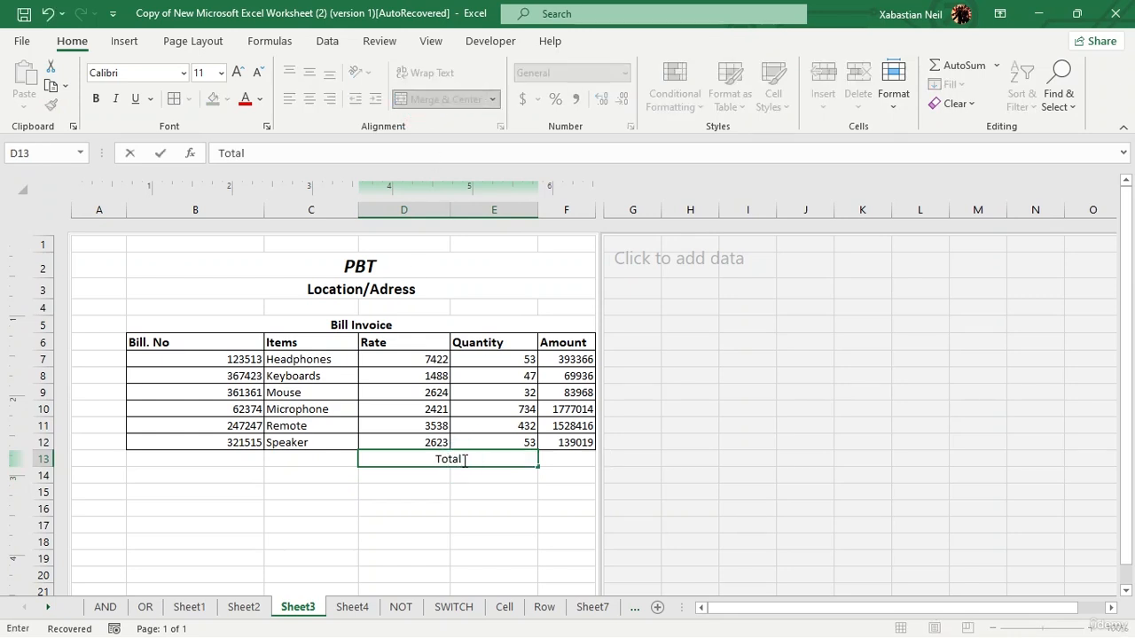
Step: Merge and center cells D14:E14 and enter the label GST 20%
left_click_drag(422, 476, 487, 479)
left_click(427, 103)
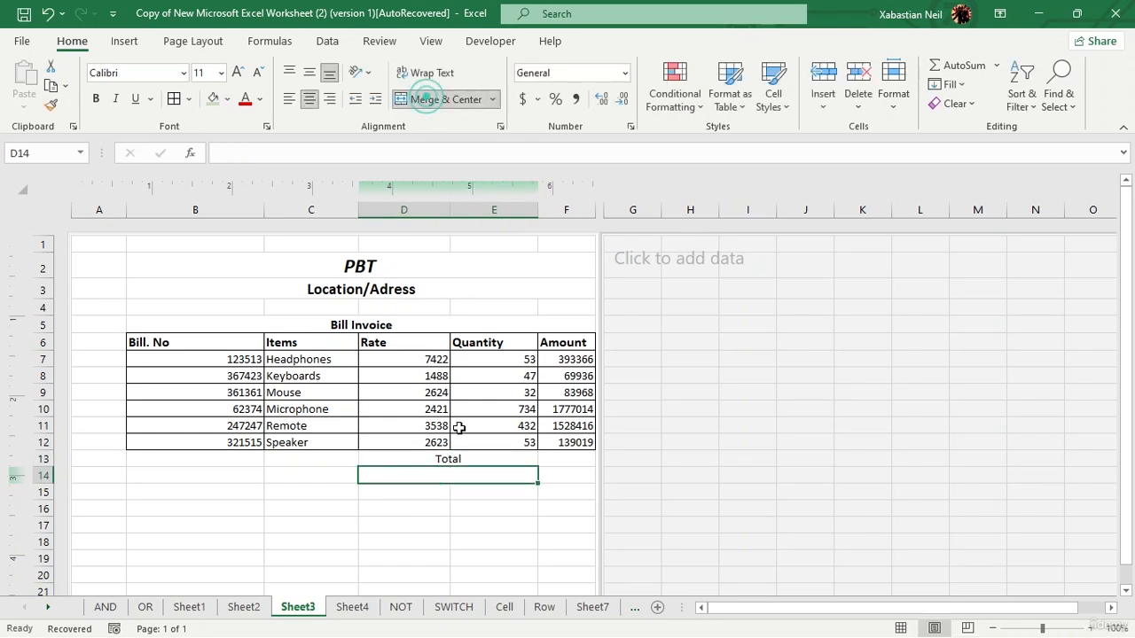
type("GS")
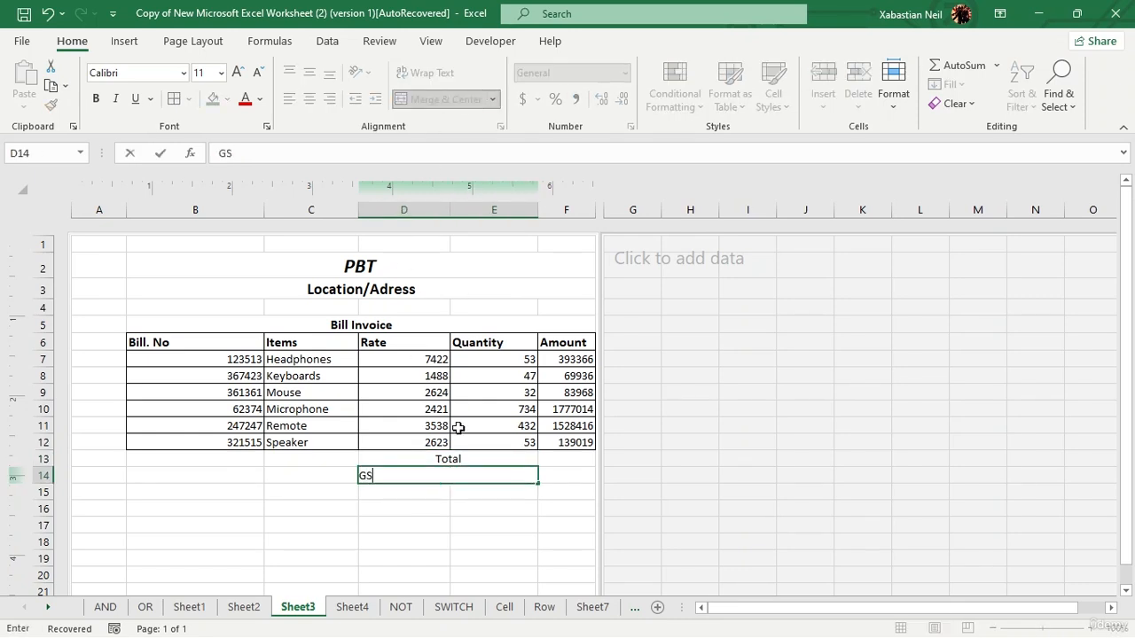
type("T 20%")
Step: Merge and center cells D15:E15 and enter the label Grand Total
left_click(429, 498)
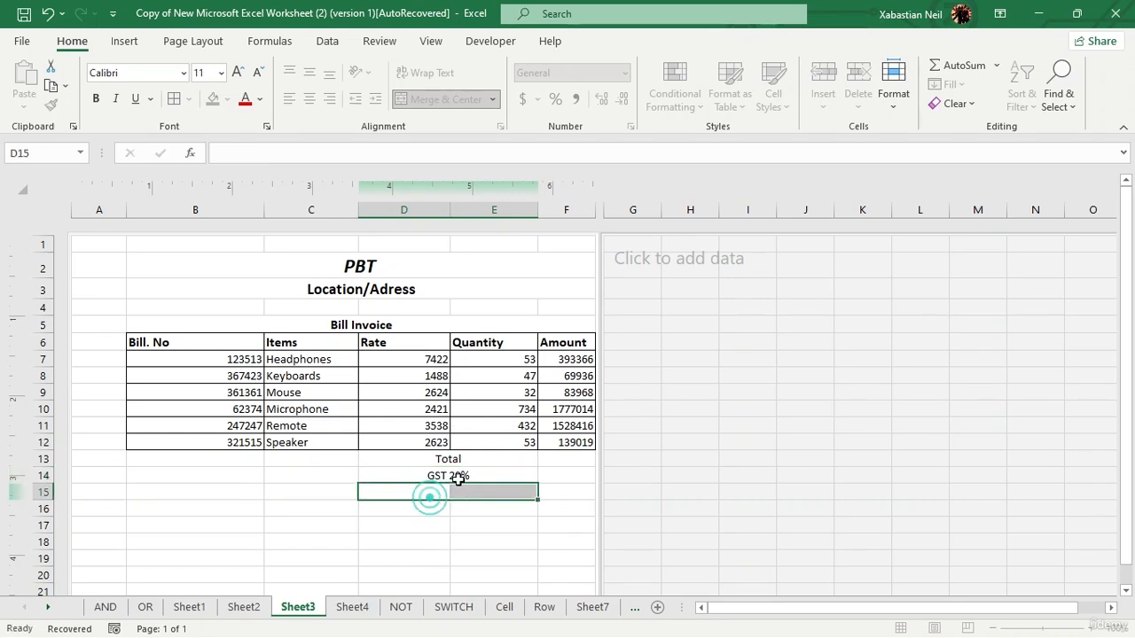
left_click(419, 100)
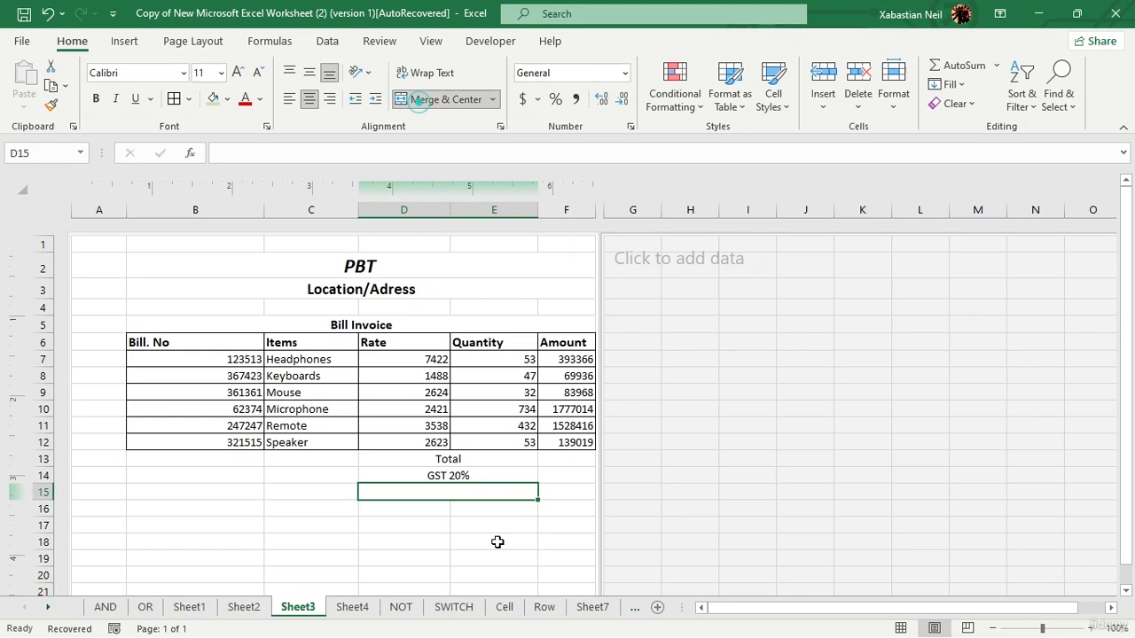
double_click(458, 491)
type("Grand Total")
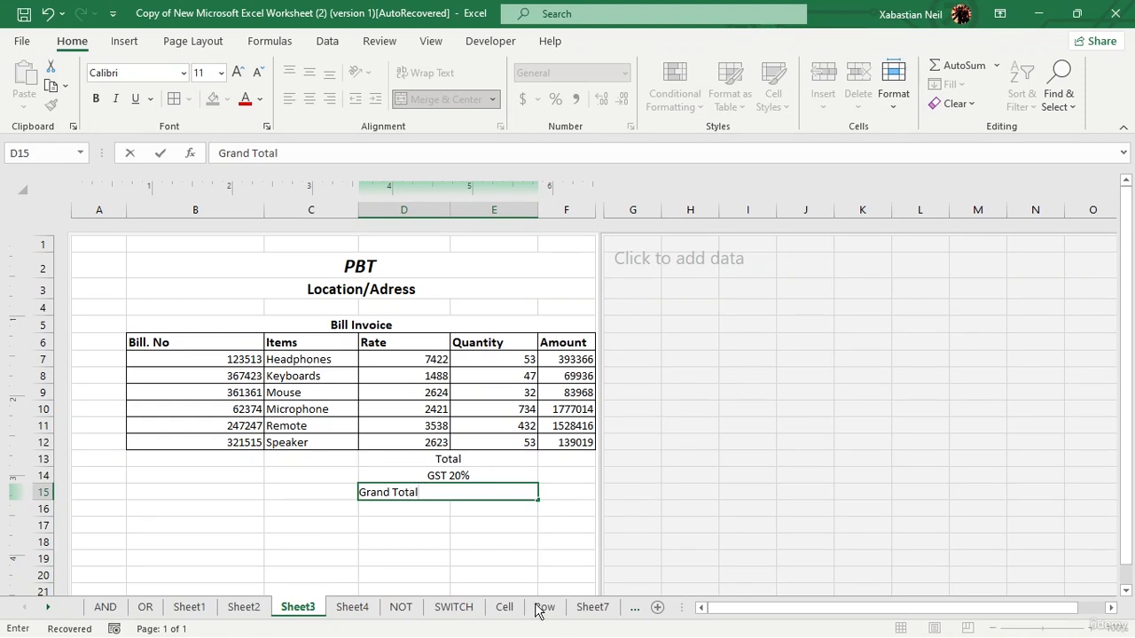
left_click(515, 527)
Step: Apply all borders to the summary rows in D13:F15
left_click_drag(502, 461, 565, 497)
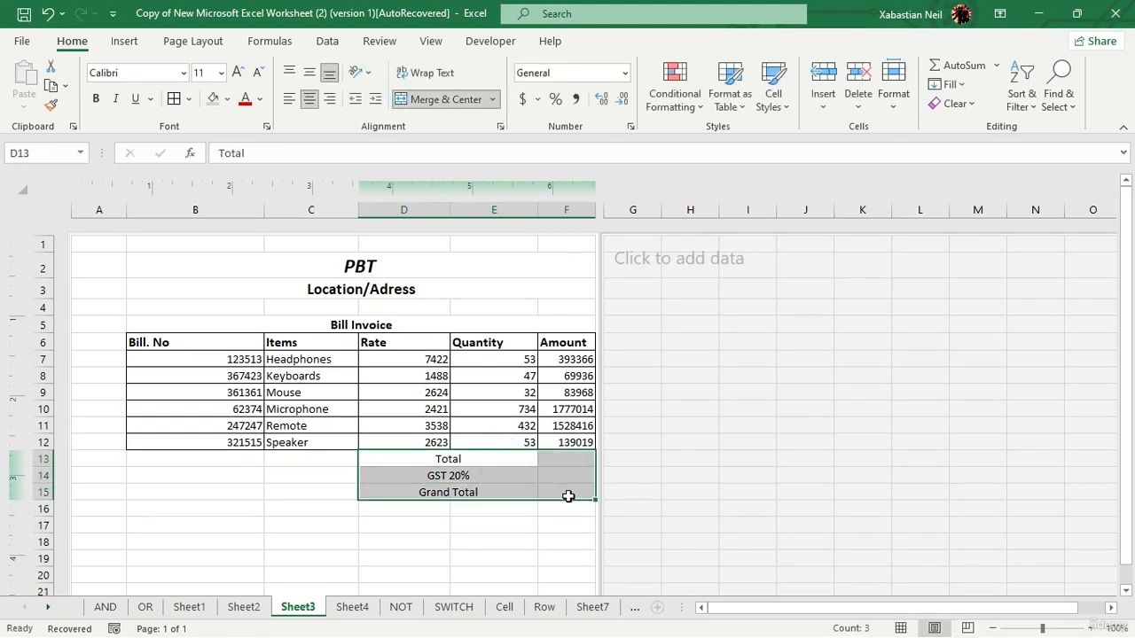
left_click(173, 101)
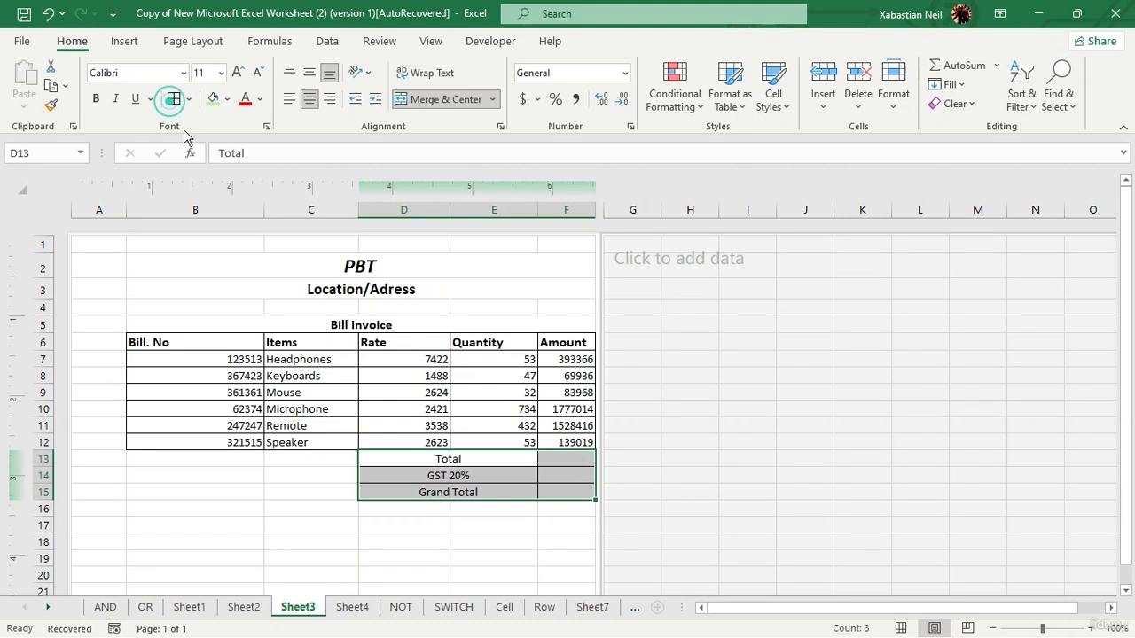
left_click(530, 527)
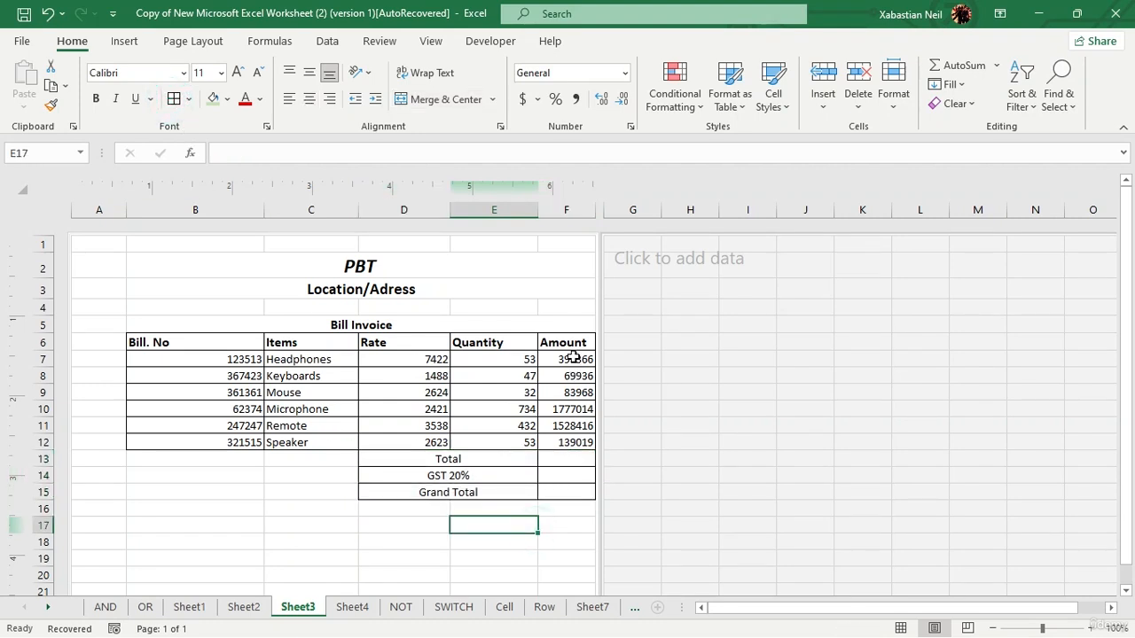
Step: Calculate the Total in cell F13 with the formula =SUM(F7:F12)
left_click(582, 460)
double_click(581, 459)
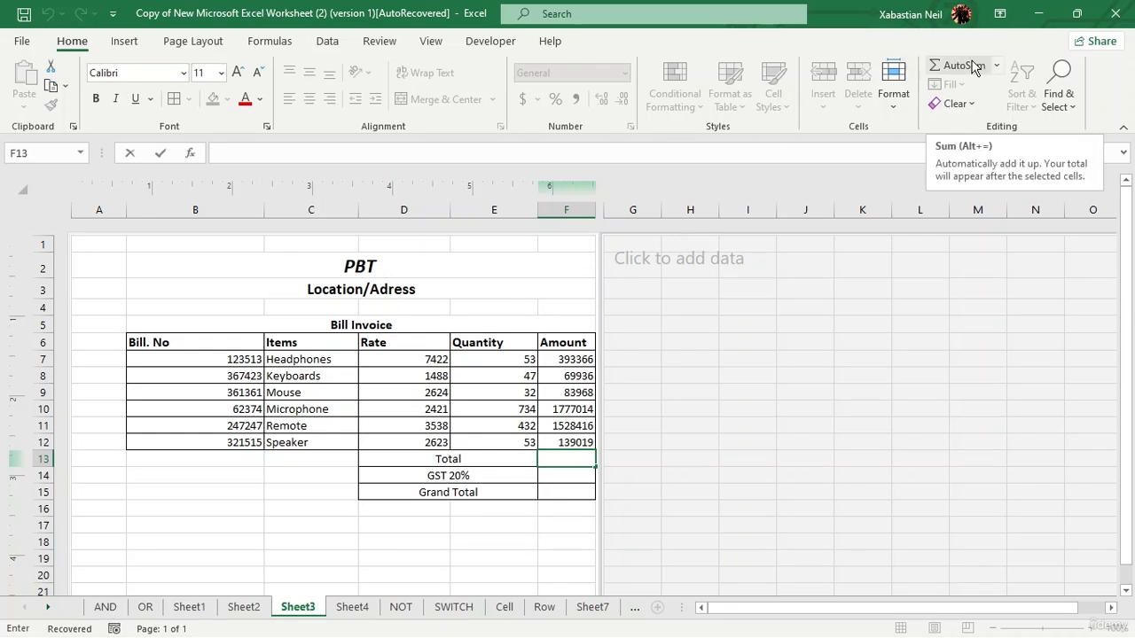
type("=SUM(")
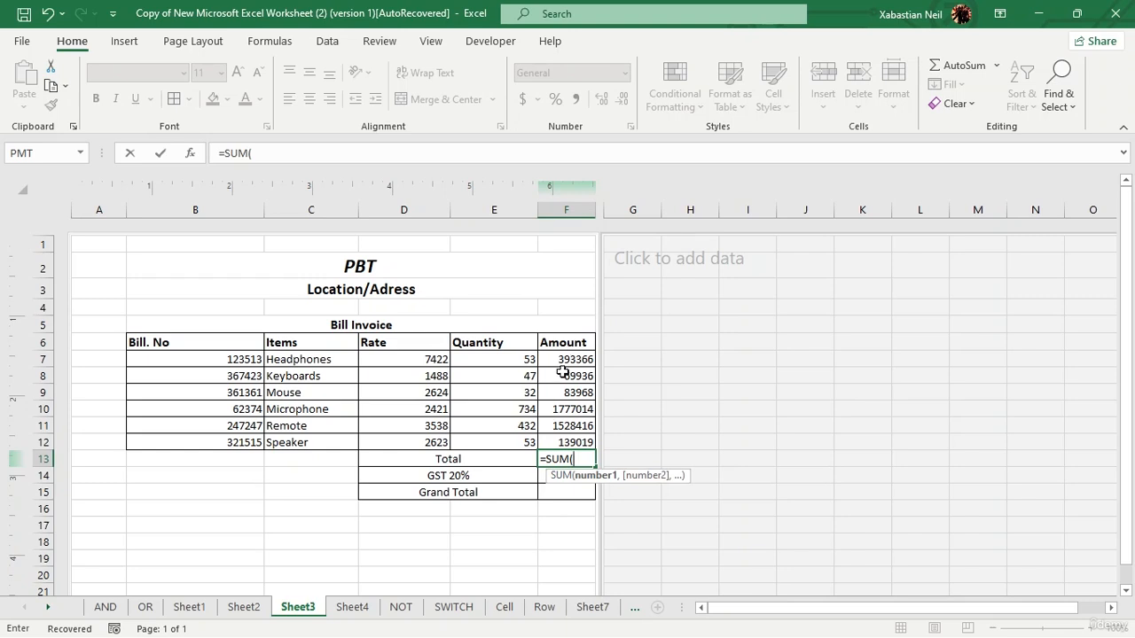
left_click_drag(578, 360, 586, 438)
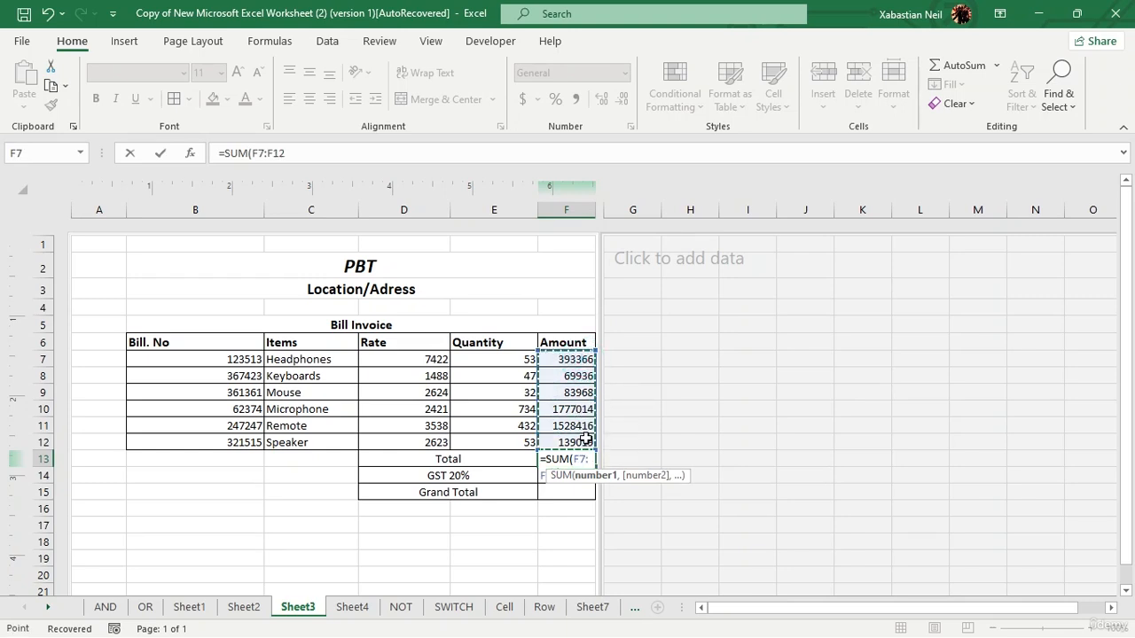
type(")")
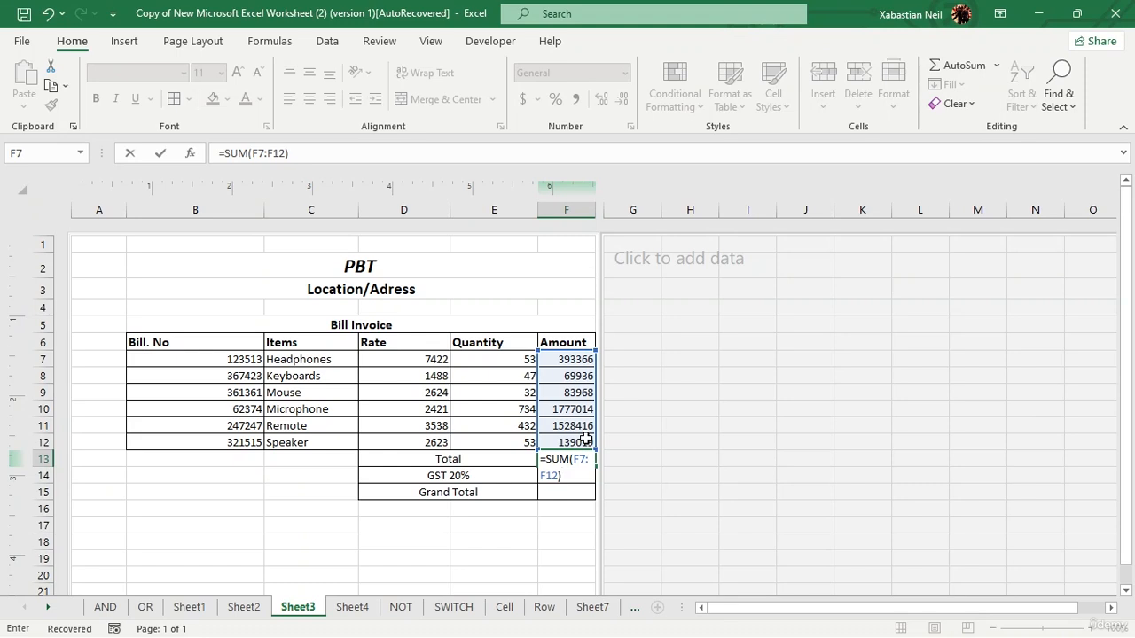
key("Return")
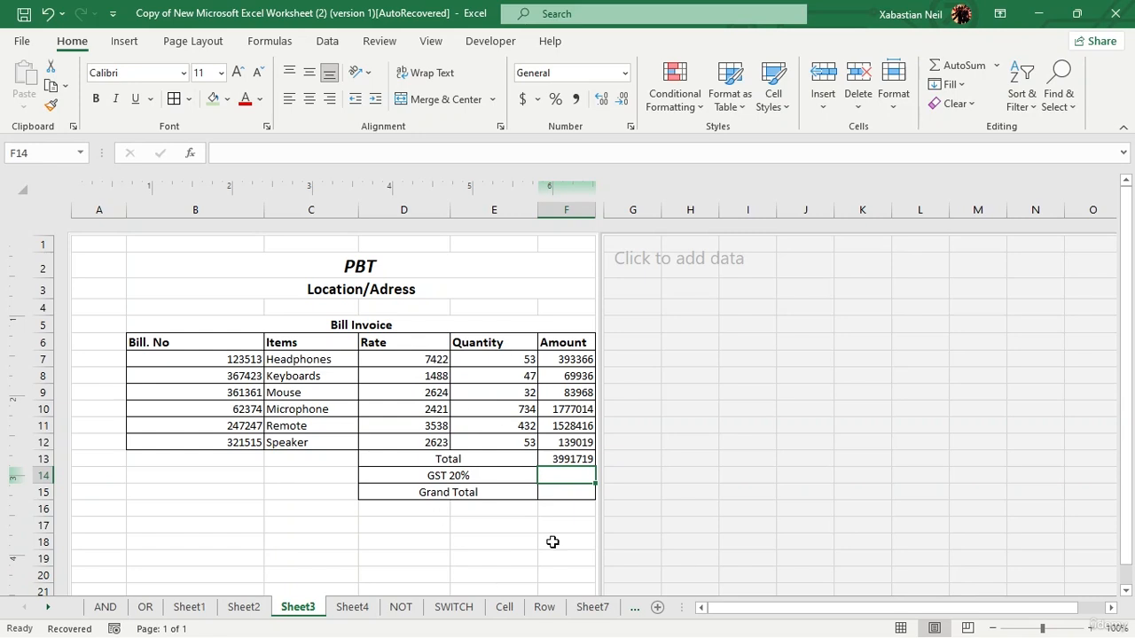
Step: Calculate the GST 20% amount in cell F14 with the formula =F13*20/100
double_click(574, 477)
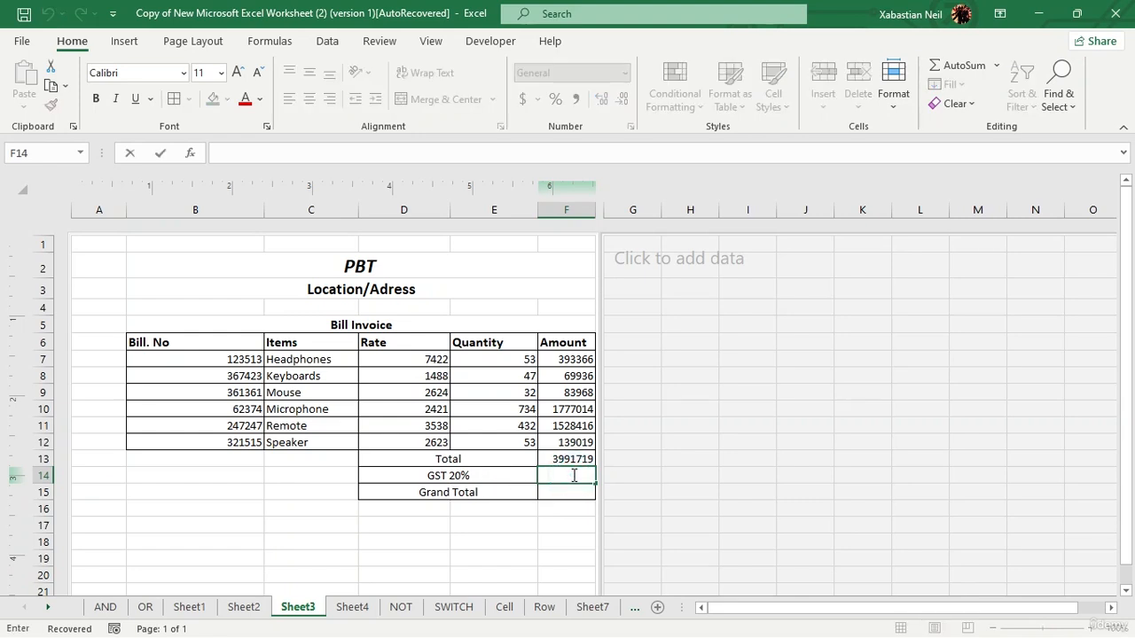
type("=")
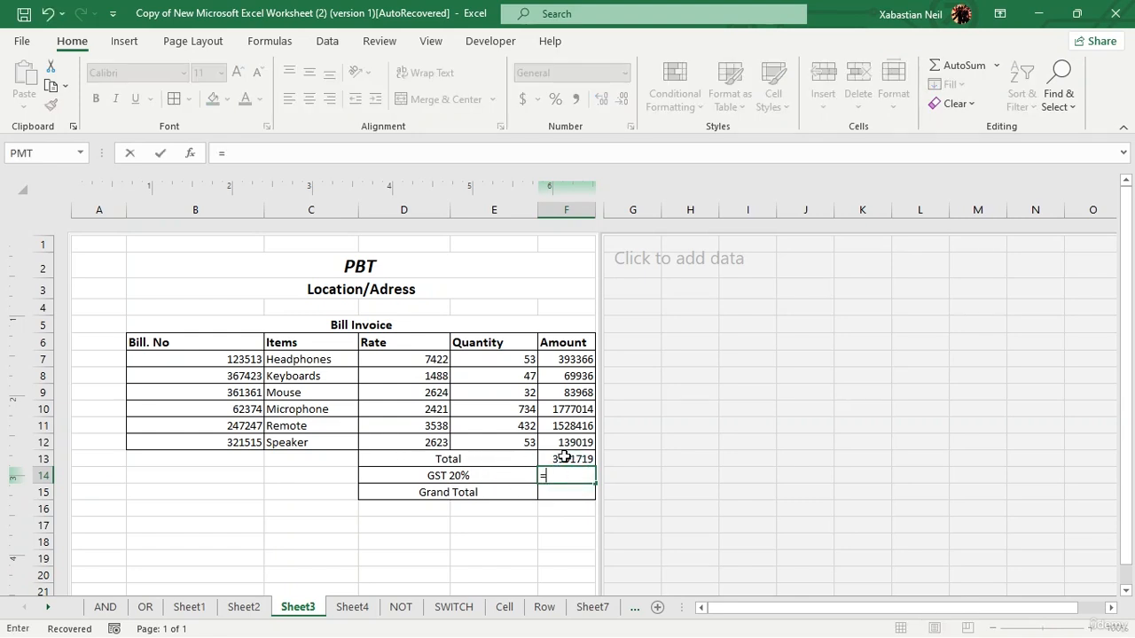
left_click(568, 458)
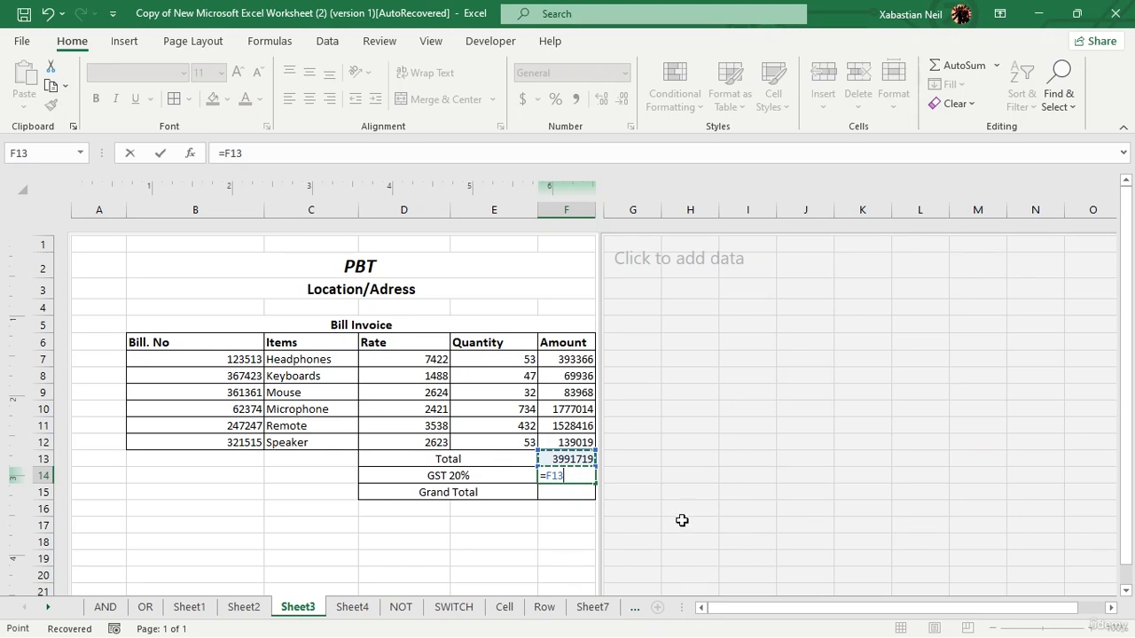
type("*")
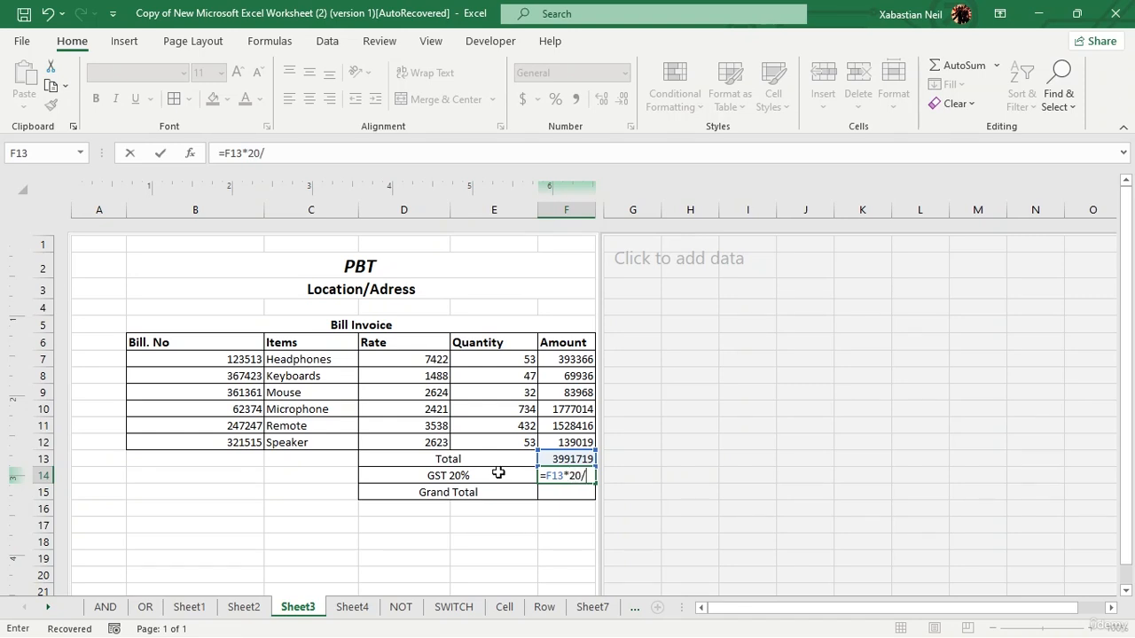
type("20/100")
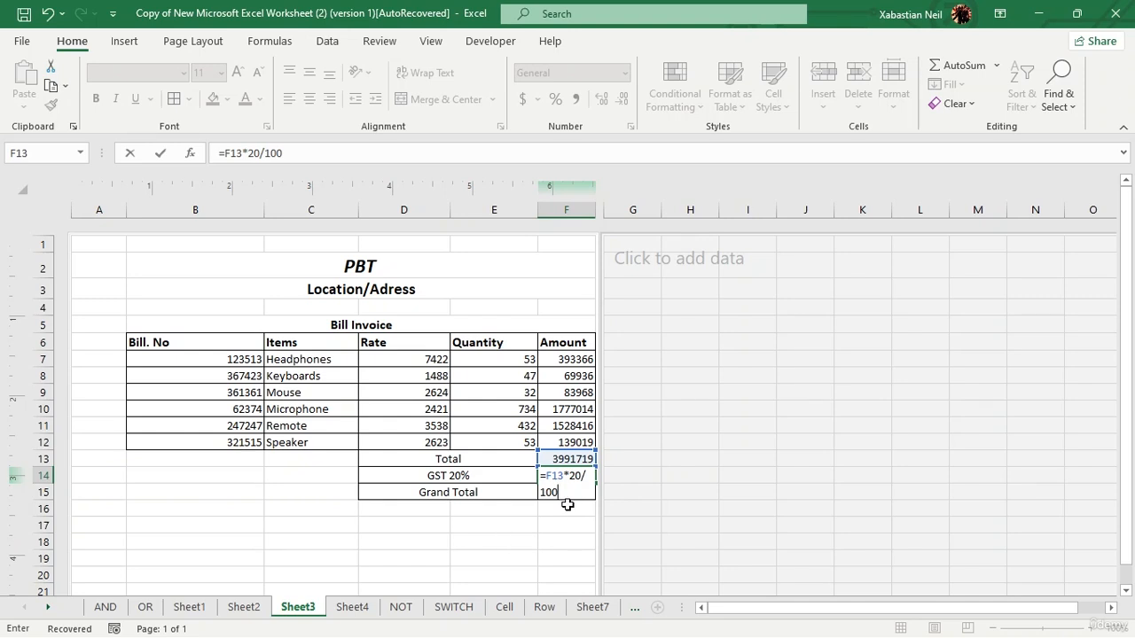
key("Return")
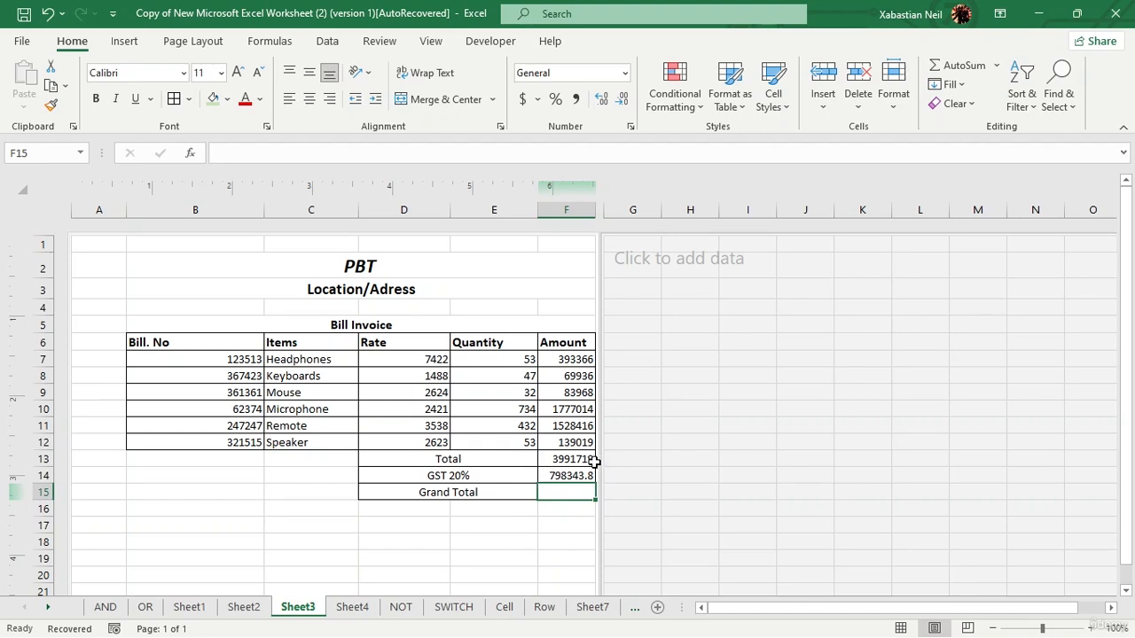
Step: Calculate the Grand Total in cell F15 with the formula =F13-F14
double_click(569, 490)
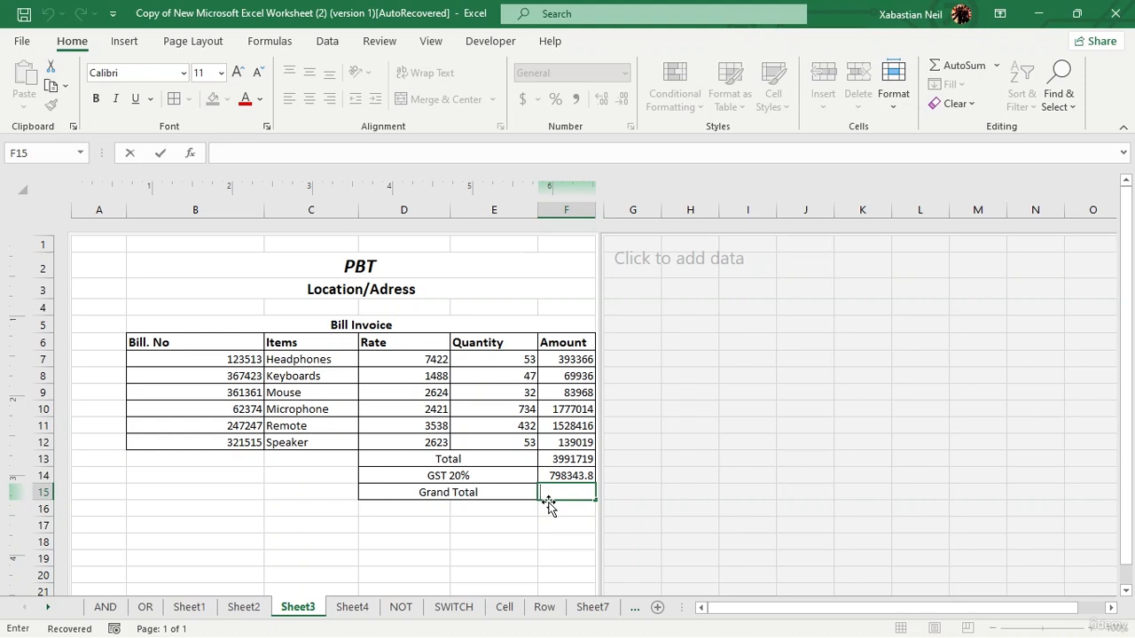
type("=")
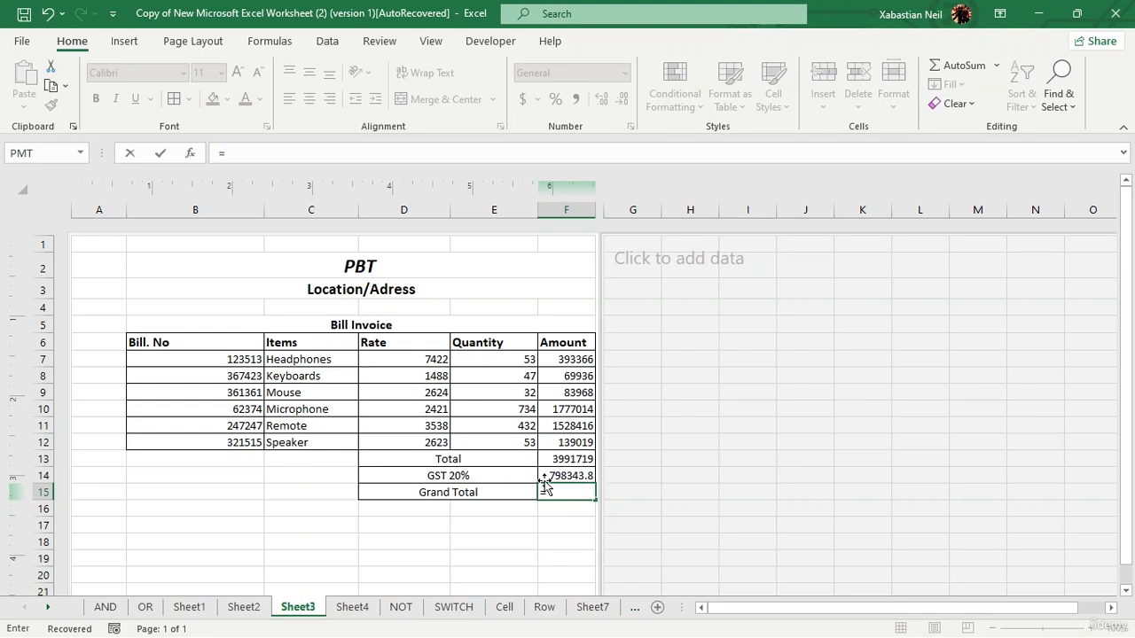
left_click(580, 493)
left_click(577, 460)
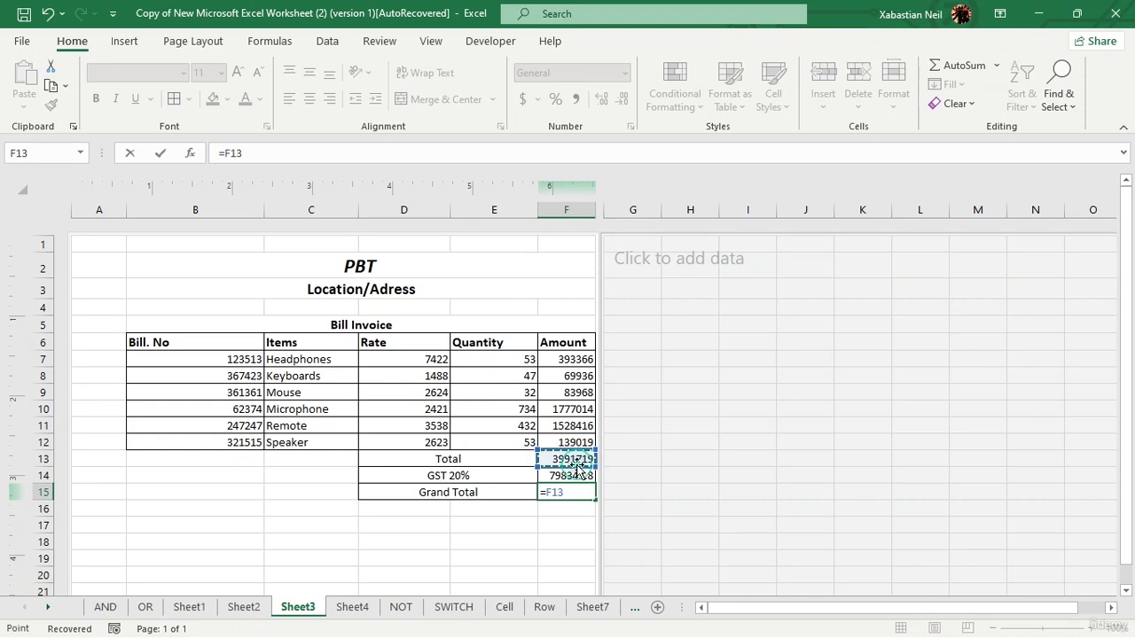
type("-")
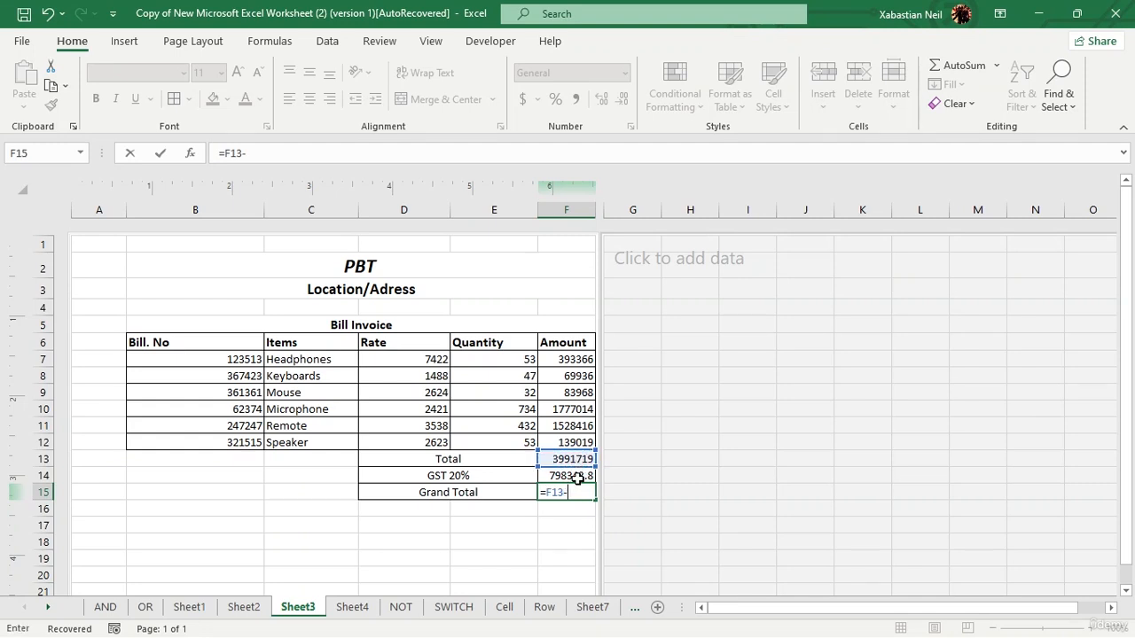
left_click(578, 479)
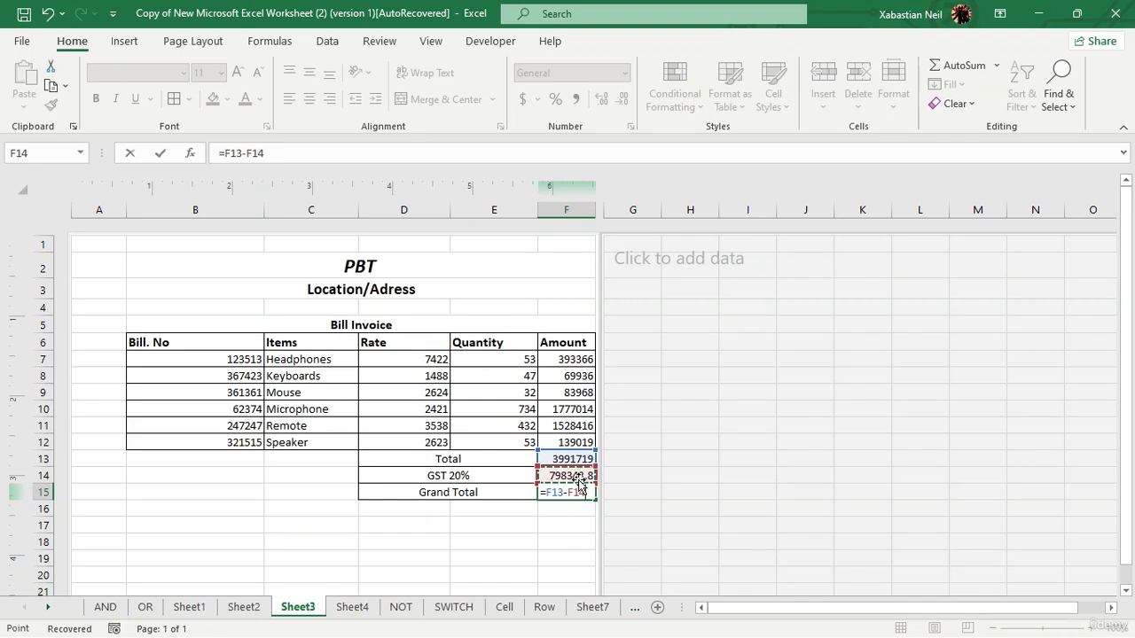
key("Return")
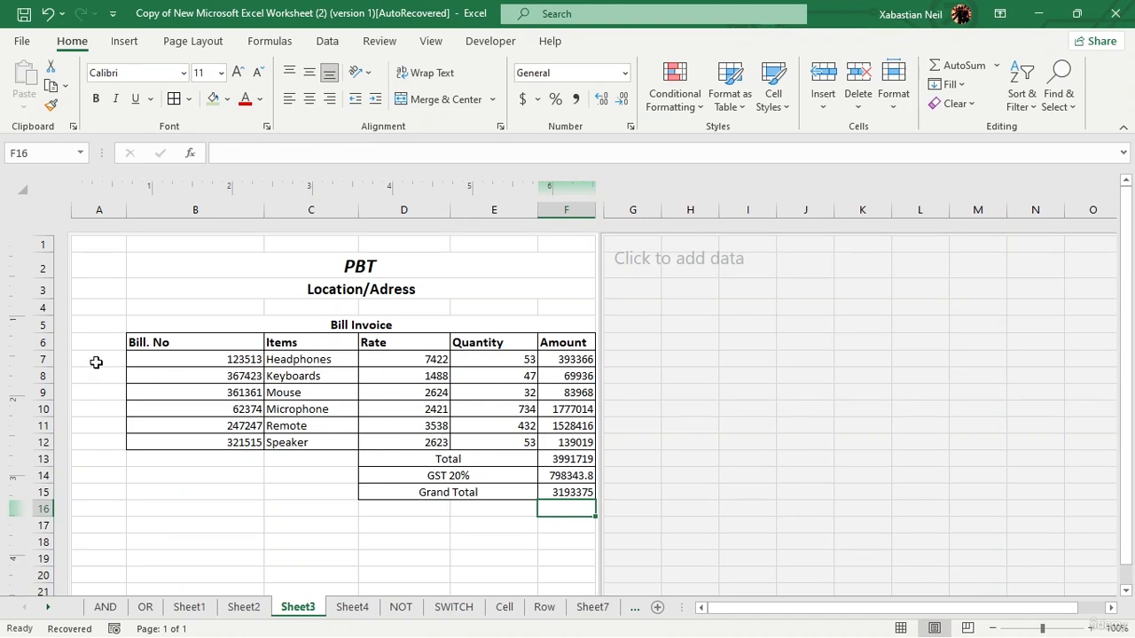
Step: Apply a thick outside border around the invoice range B1:F17 and fill the range with white
left_click_drag(159, 245, 543, 462)
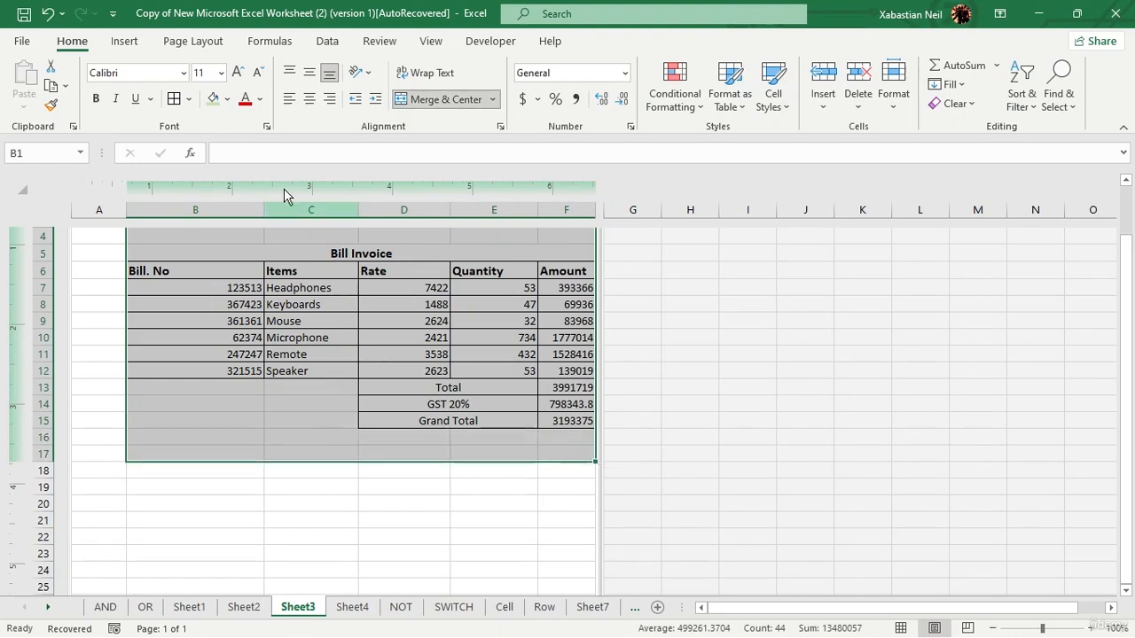
left_click(189, 99)
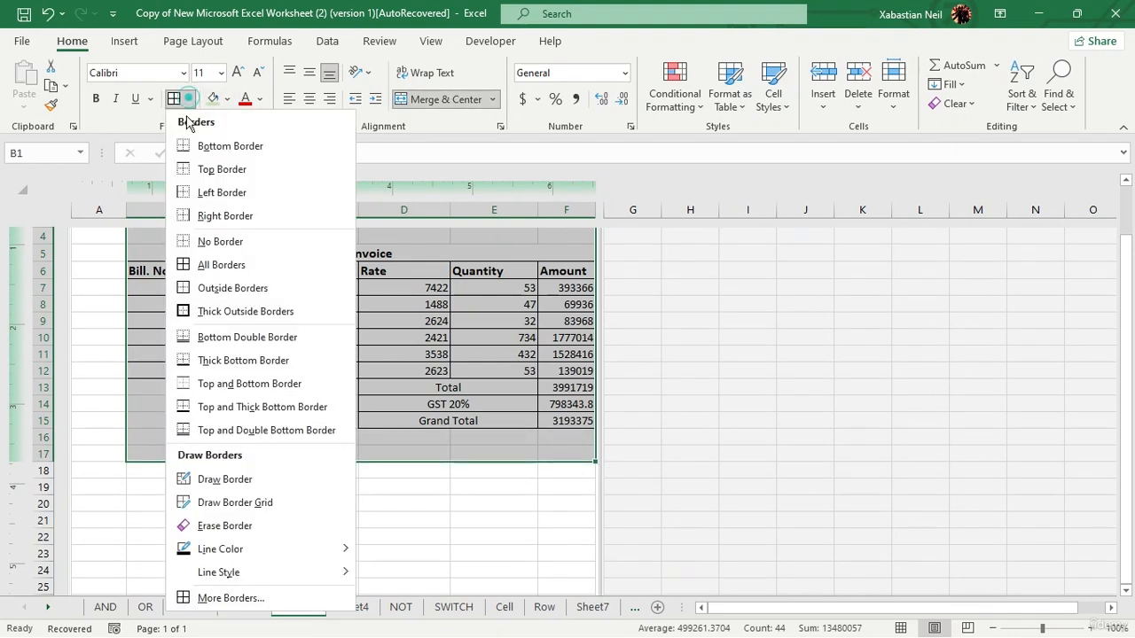
left_click(242, 309)
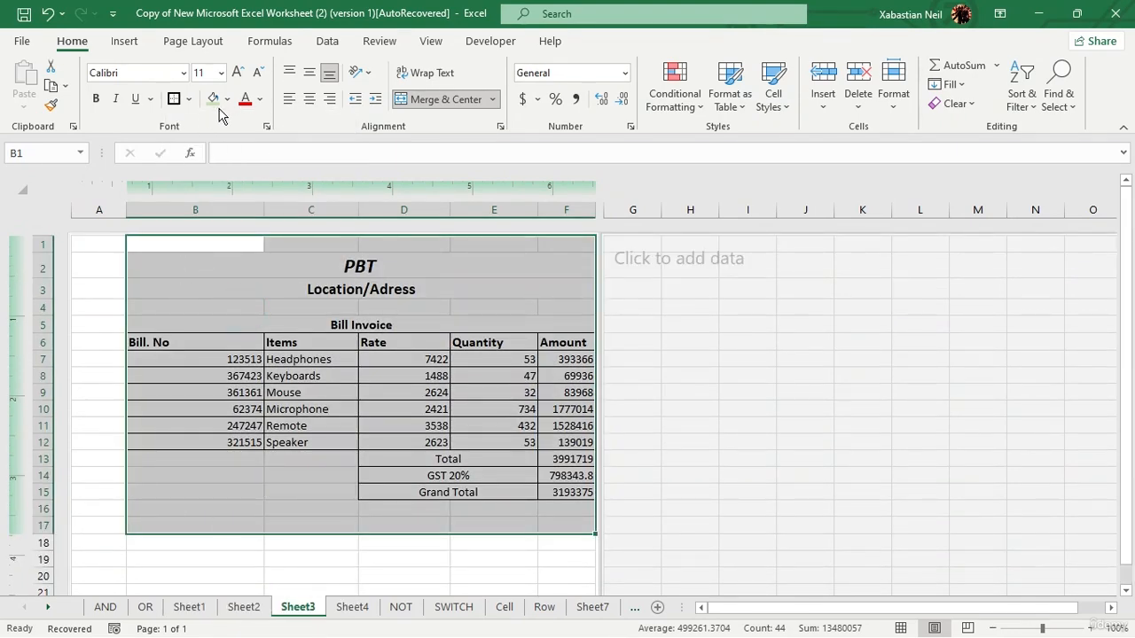
left_click(227, 99)
left_click(216, 140)
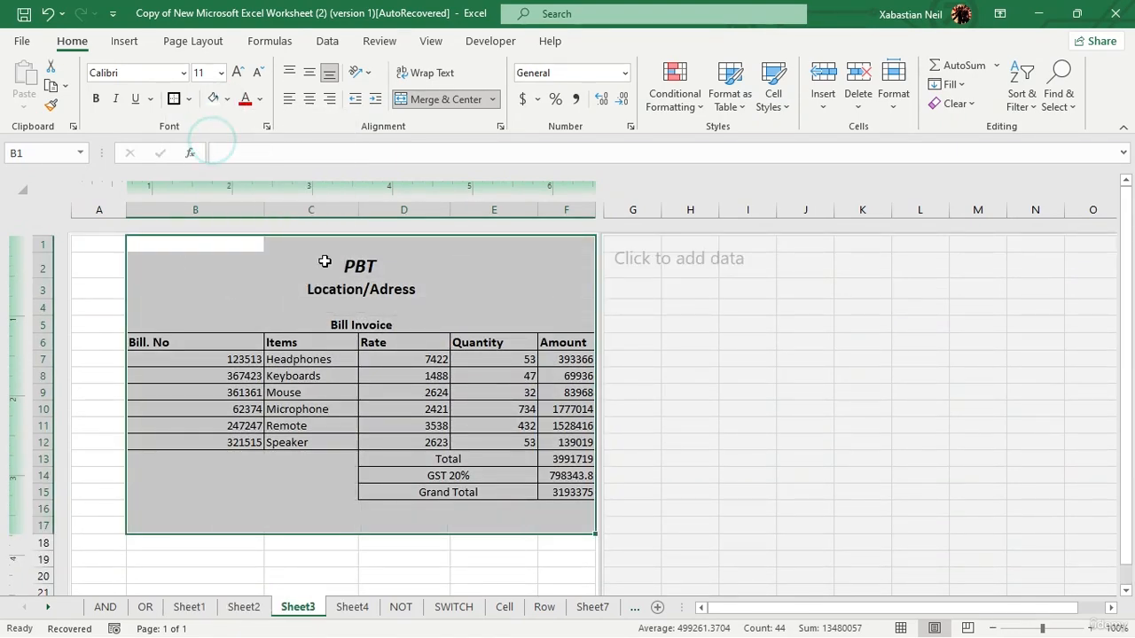
left_click(325, 262)
left_click(629, 209)
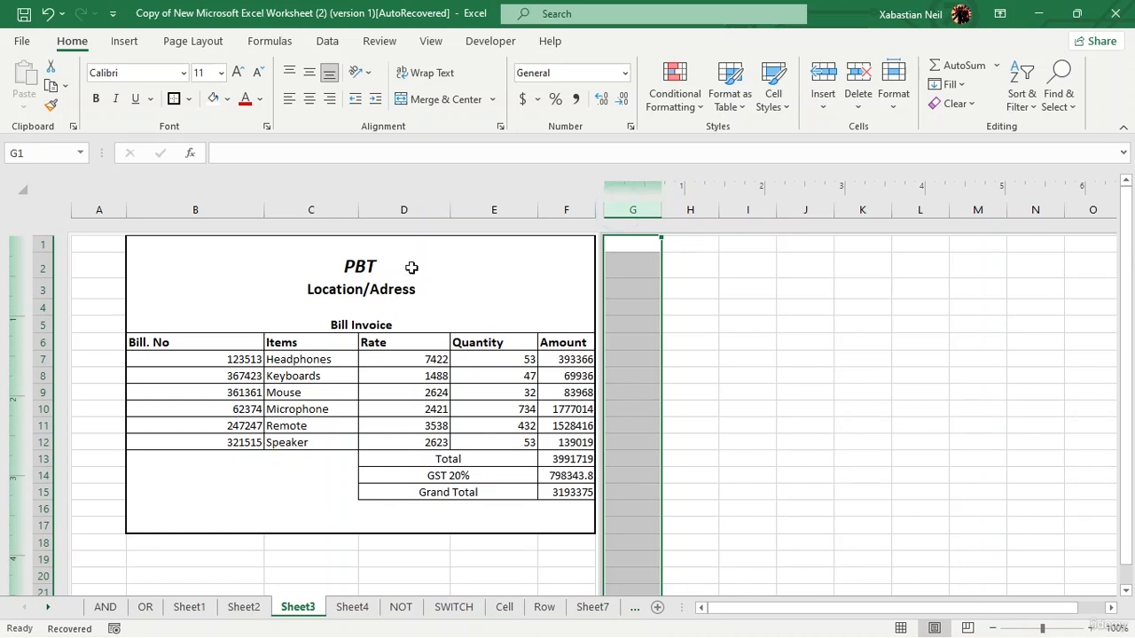
Step: Apply all borders to the PBT title and Location/Adress rows in B2:F3
left_click_drag(412, 267, 435, 282)
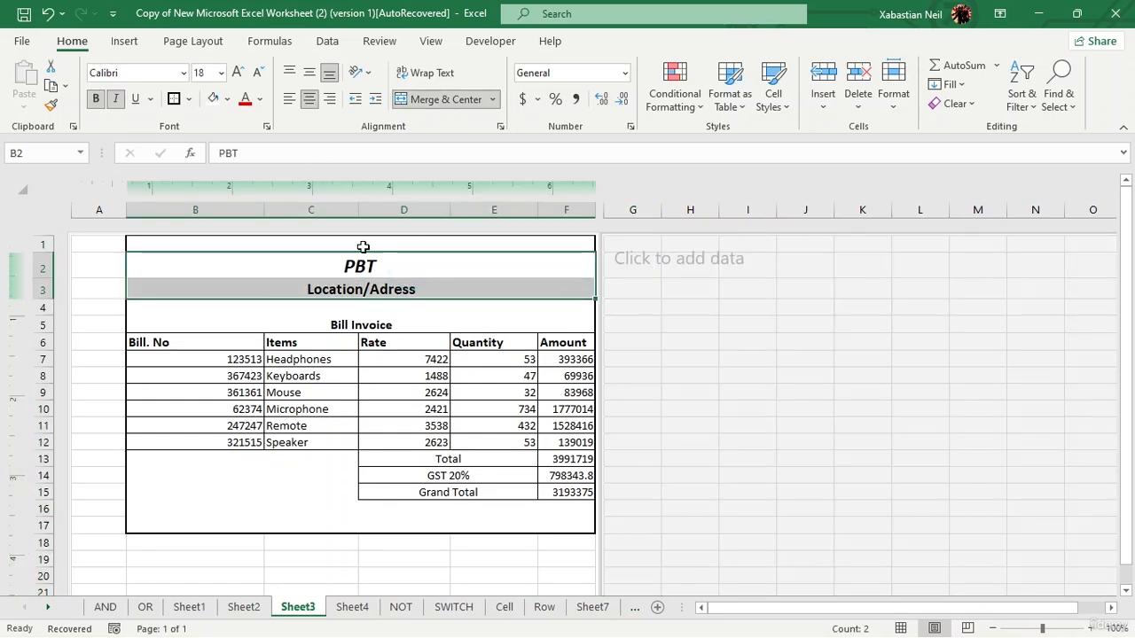
left_click(186, 99)
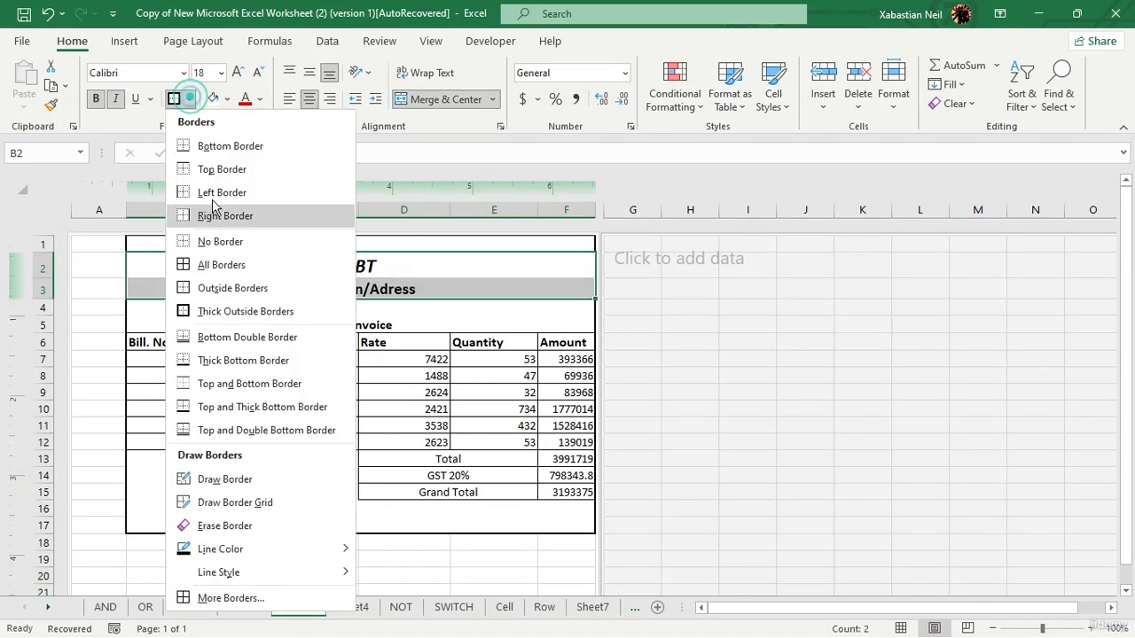
left_click(244, 266)
left_click(632, 289)
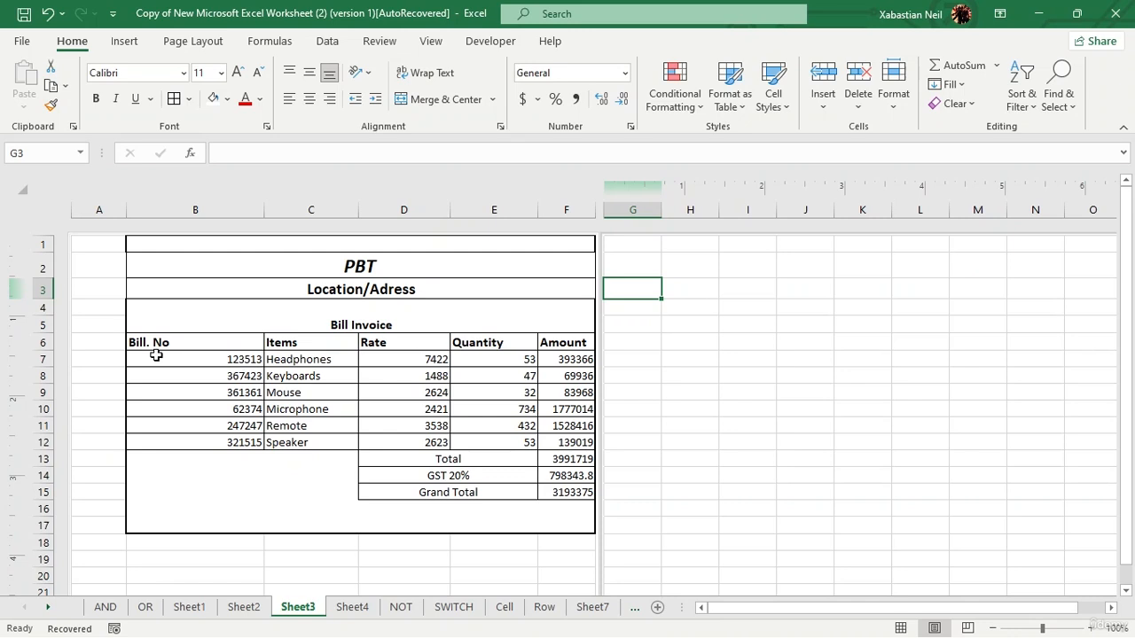
Step: Autofit the width of column B to its Bill. No entries
double_click(264, 210)
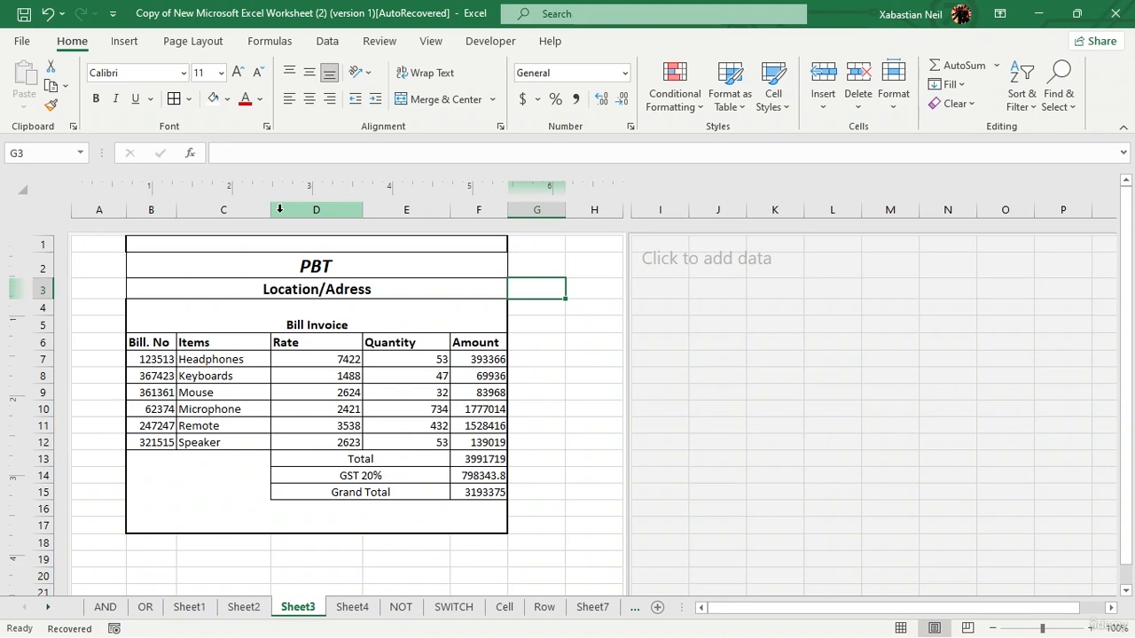
left_click(406, 444)
left_click(568, 376)
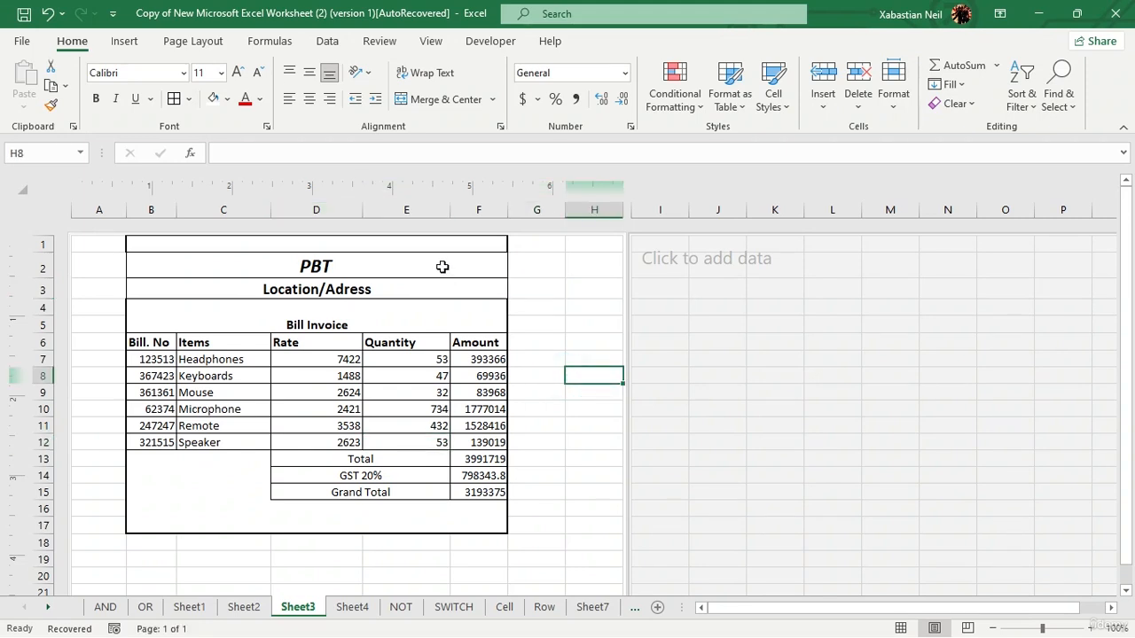